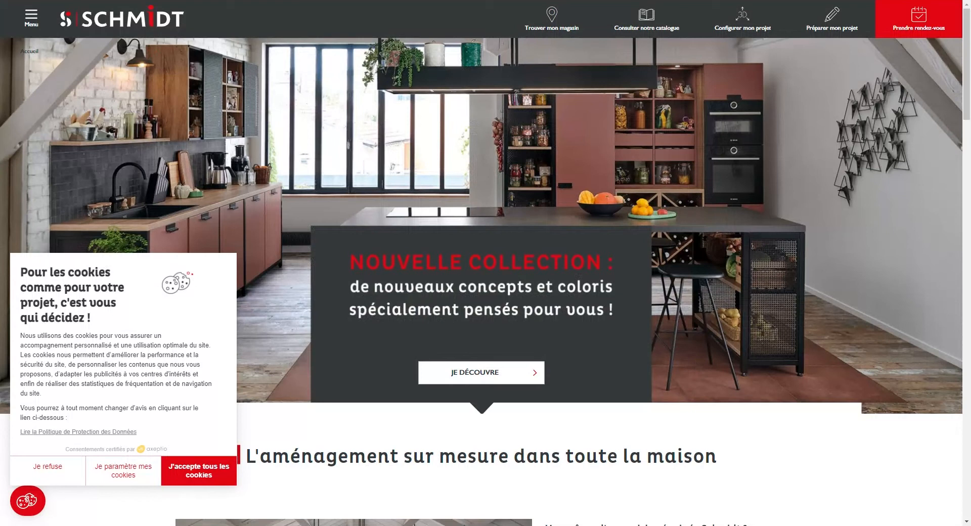
# Step: Accept all cookies with 'J'accepte tous les cookies' in the Schmidt consent panel
pyautogui.click(178, 461)
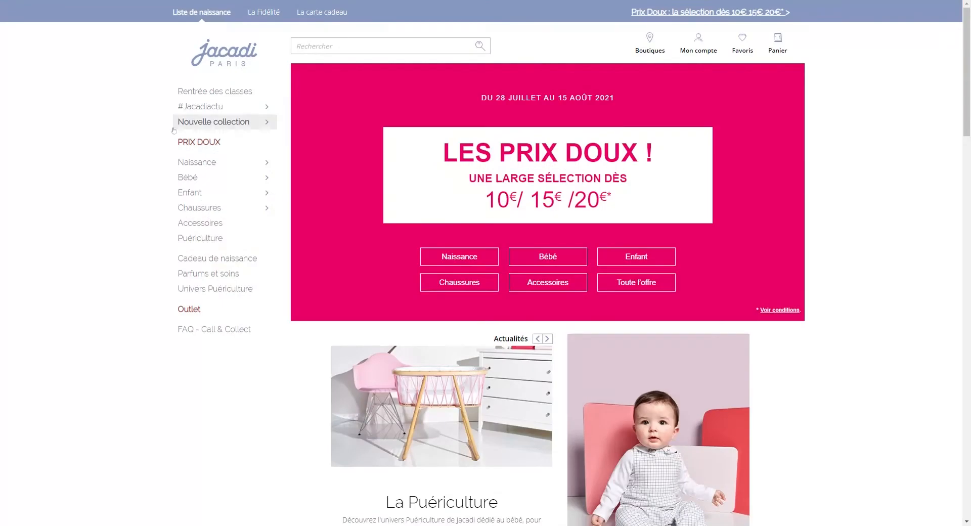
# Step: Reopen the Jacadi consent panel from the footer's 'Gérer mes cookies' link
pyautogui.scroll(-10, 294, 136)
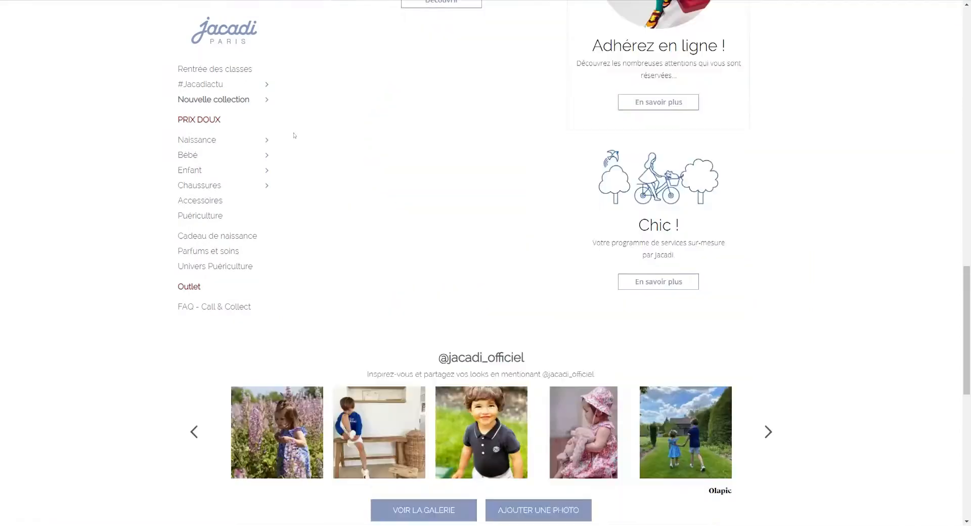
pyautogui.scroll(-10, 294, 136)
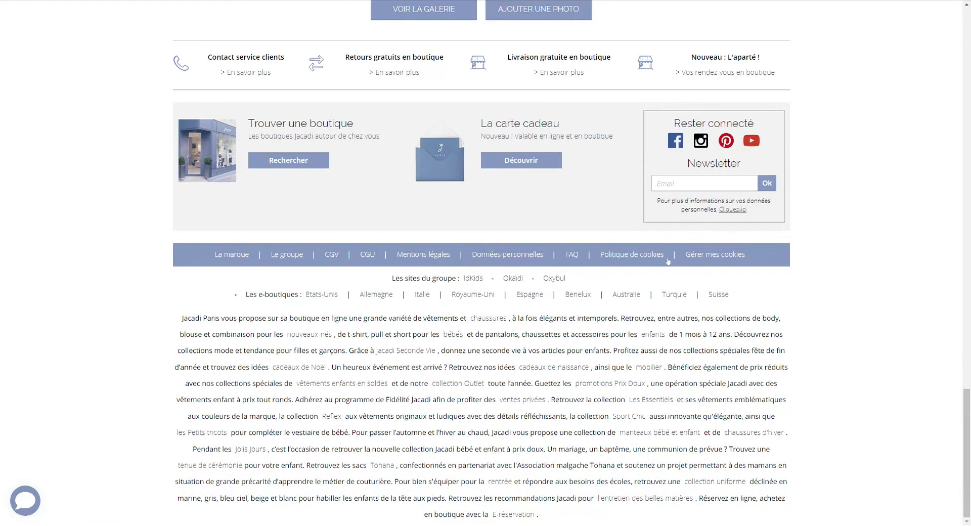
pyautogui.click(715, 259)
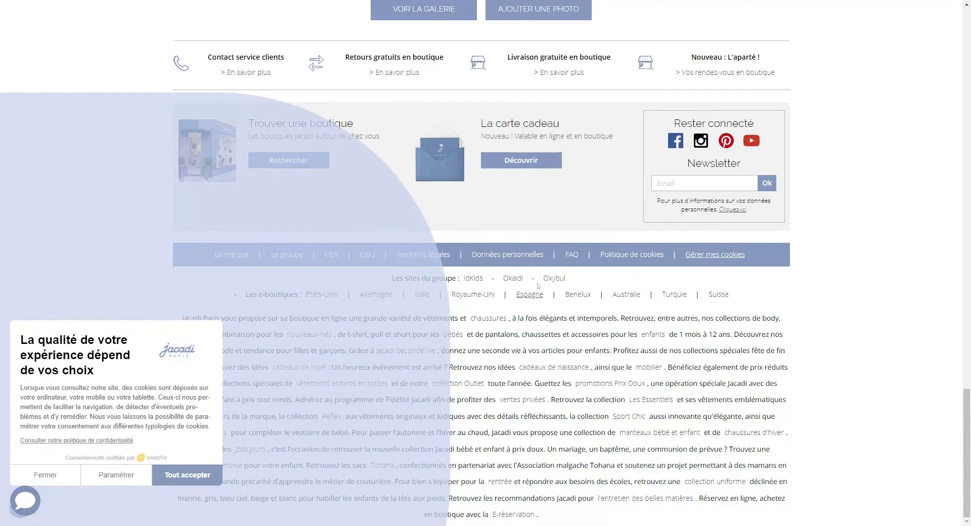
pyautogui.scroll(1, 44, 211)
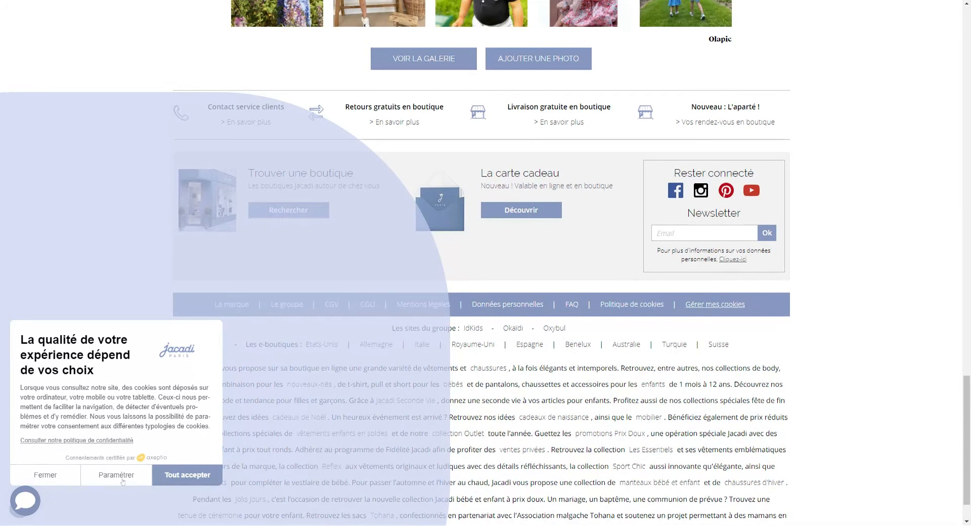
# Step: Accept all cookies with 'Tout accepter', then reopen consent via the footer's 'Gérer mes cookies'
pyautogui.click(173, 478)
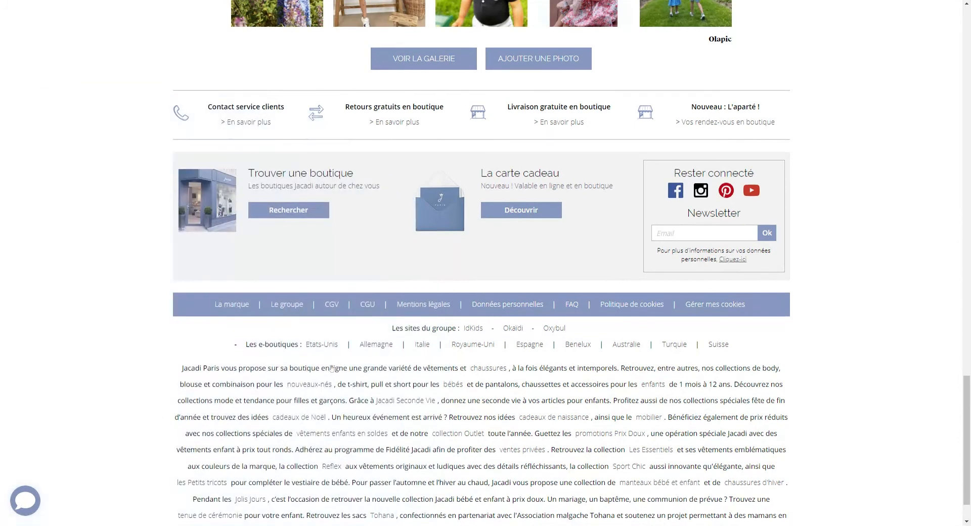
pyautogui.scroll(1, 572, 257)
pyautogui.scroll(8, 572, 257)
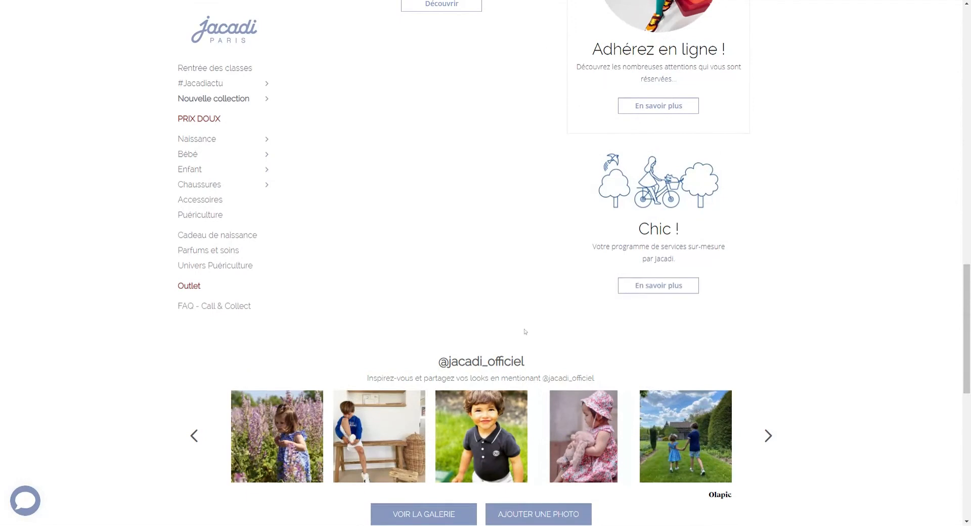
pyautogui.scroll(4, 558, 244)
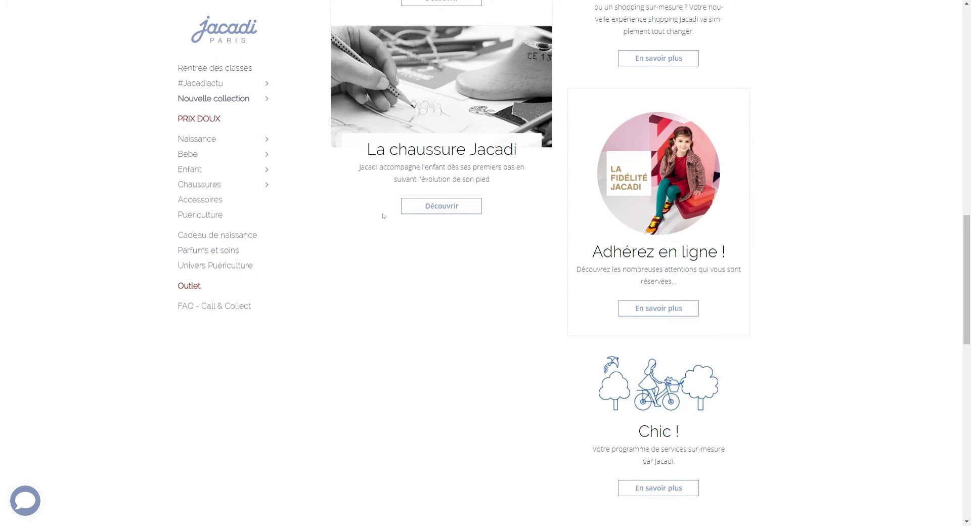
pyautogui.scroll(-10, 200, 456)
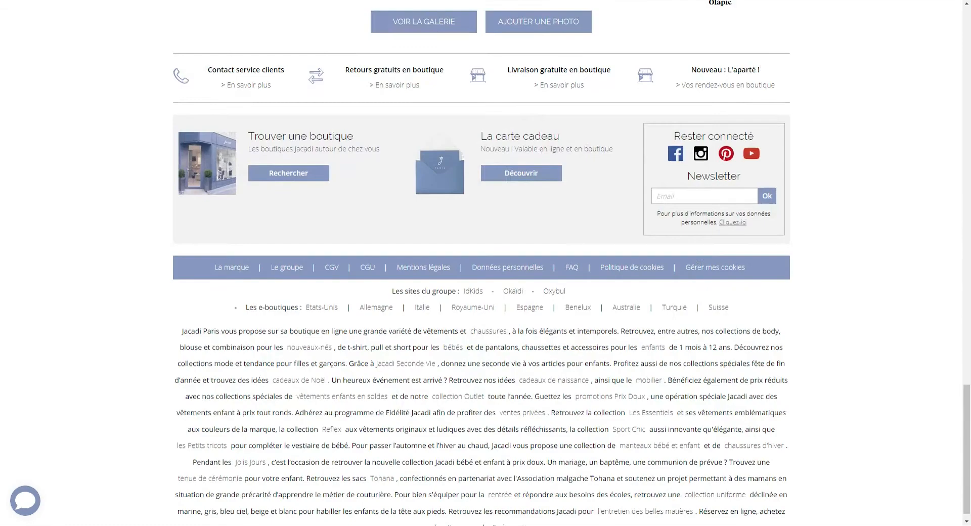
pyautogui.click(715, 254)
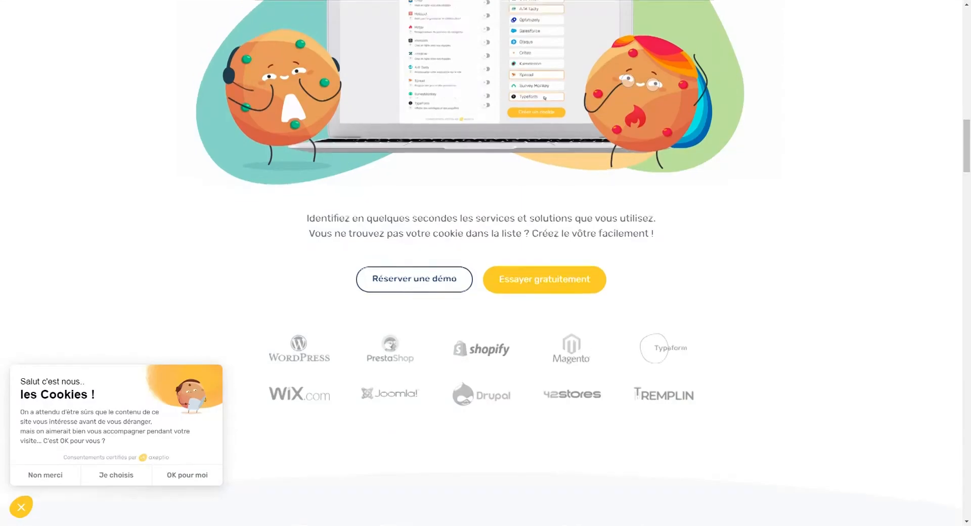
# Step: Sign in through 'Connexion' at the top of the Axeptio site
pyautogui.scroll(4, 523, 129)
pyautogui.scroll(15, 523, 130)
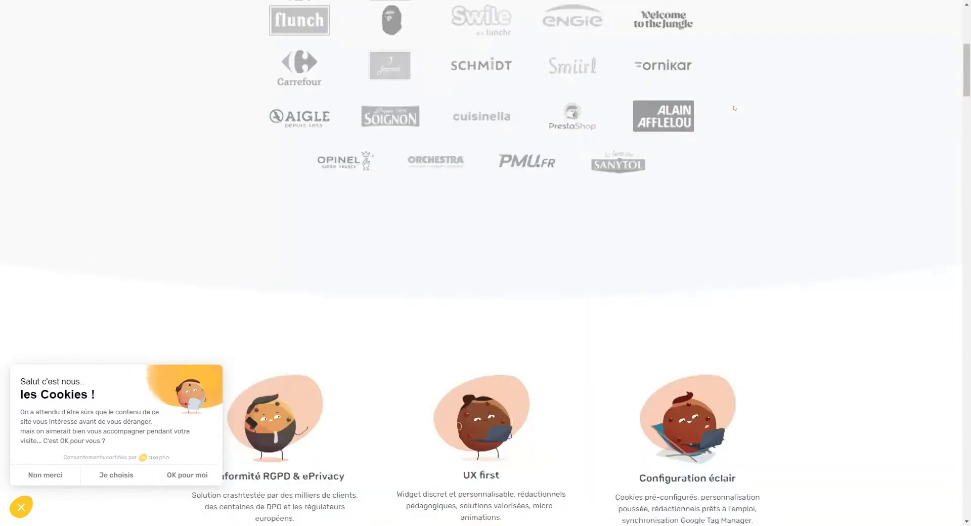
pyautogui.click(730, 19)
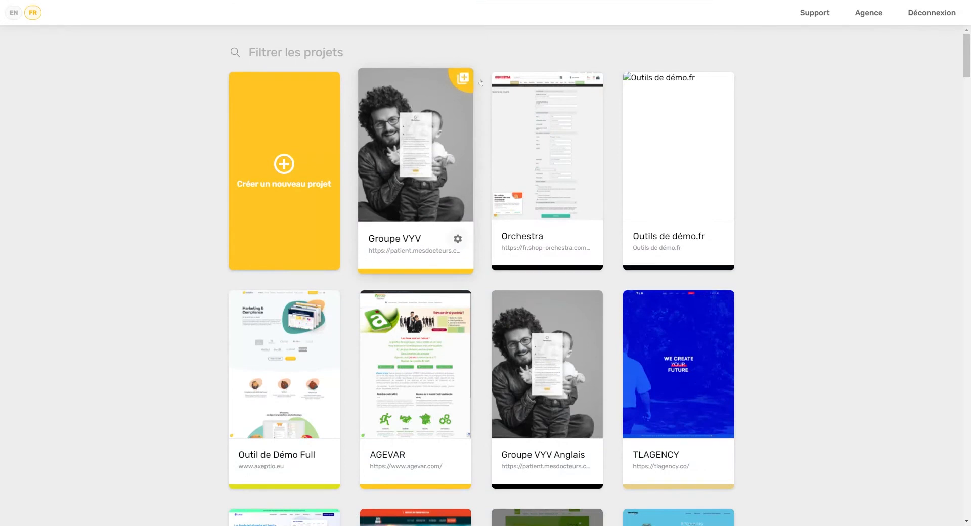
pyautogui.scroll(-15, 635, 162)
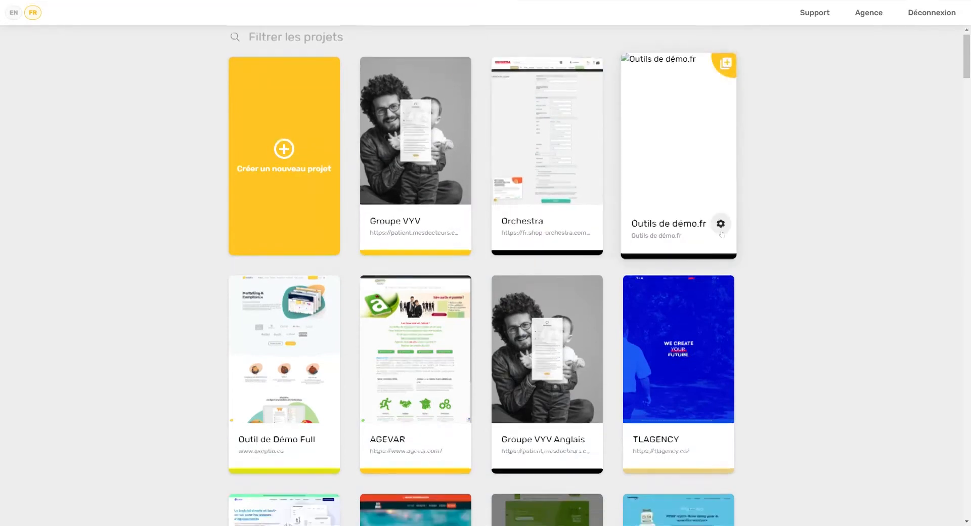
pyautogui.scroll(-10, 624, 278)
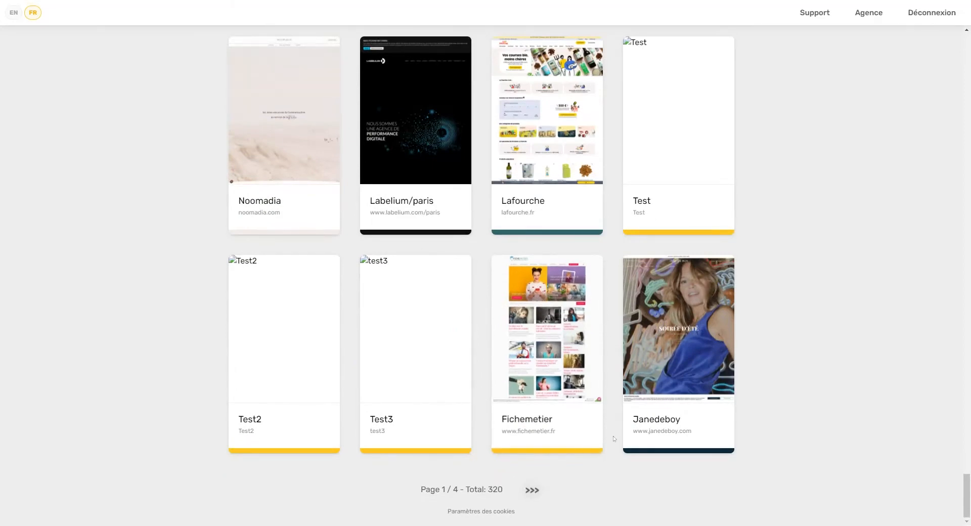
pyautogui.scroll(20, 850, 362)
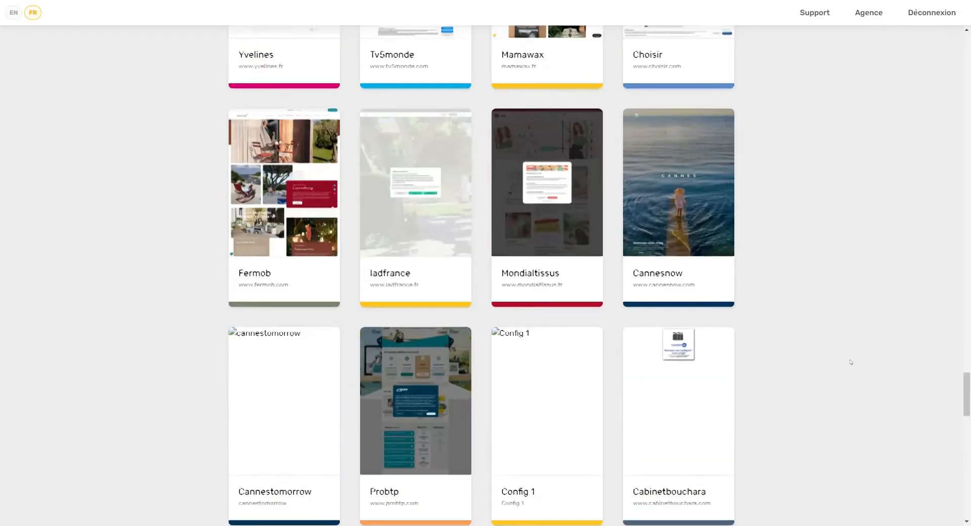
pyautogui.scroll(20, 851, 362)
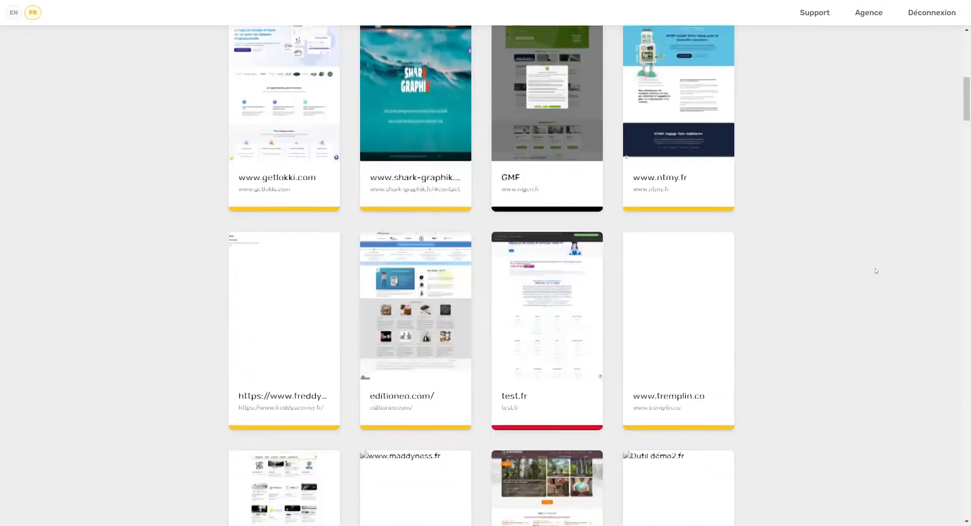
pyautogui.scroll(10, 875, 270)
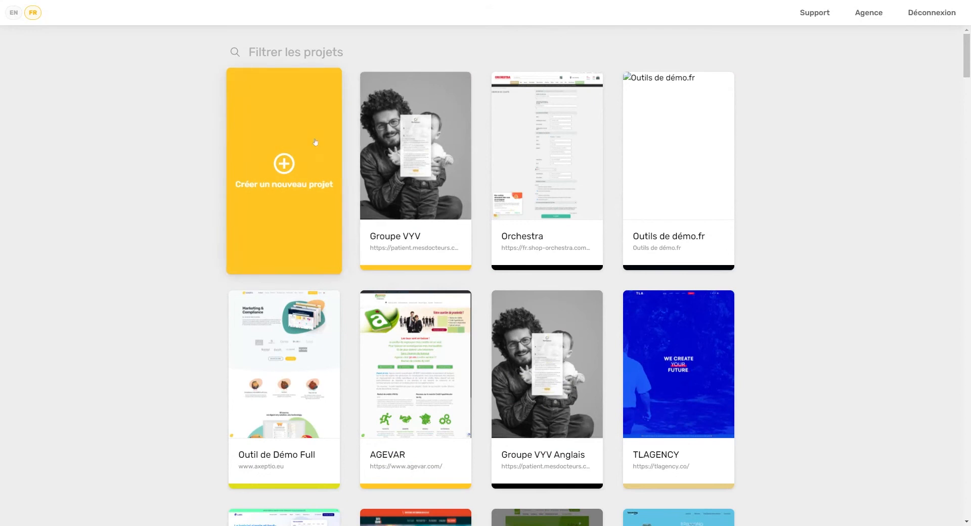
pyautogui.click(283, 163)
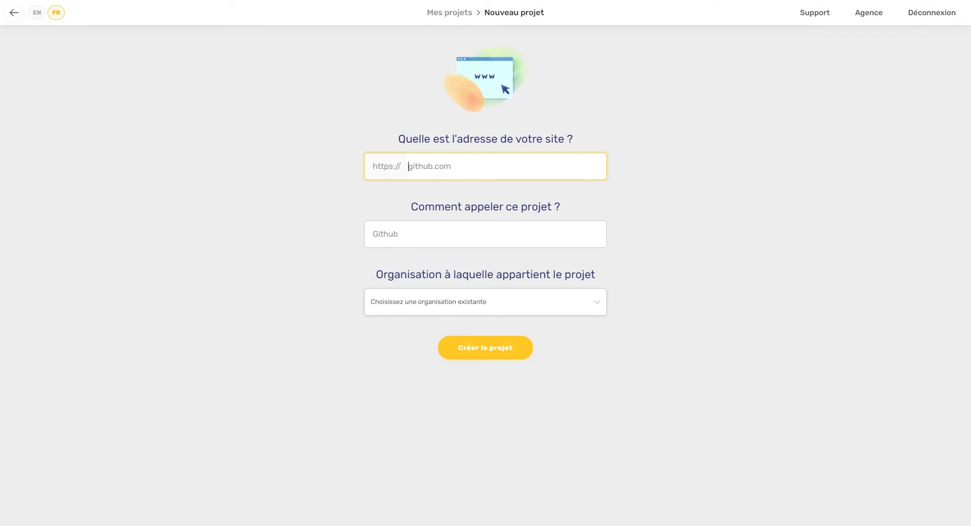
pyautogui.write('www.test.fr')
pyautogui.press('Tab')
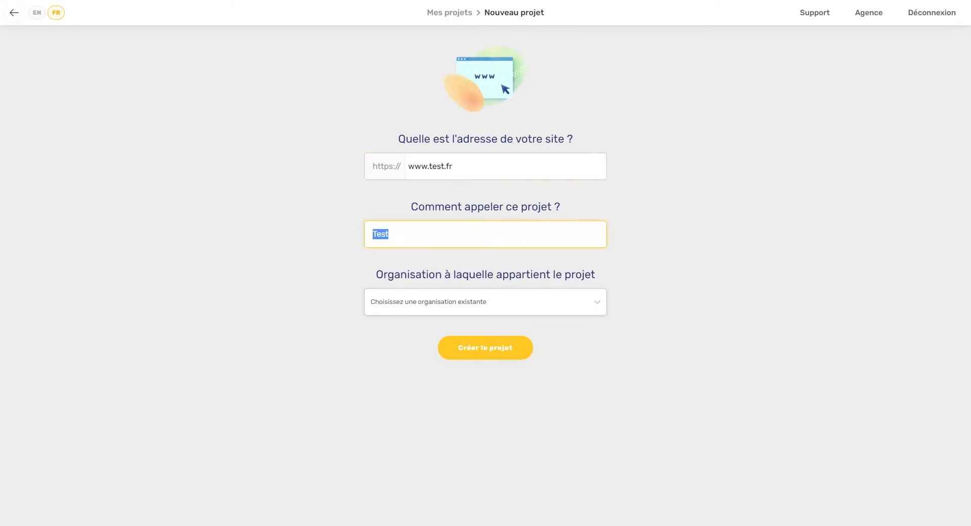
pyautogui.click(416, 233)
pyautogui.write('Prod')
pyautogui.click(489, 323)
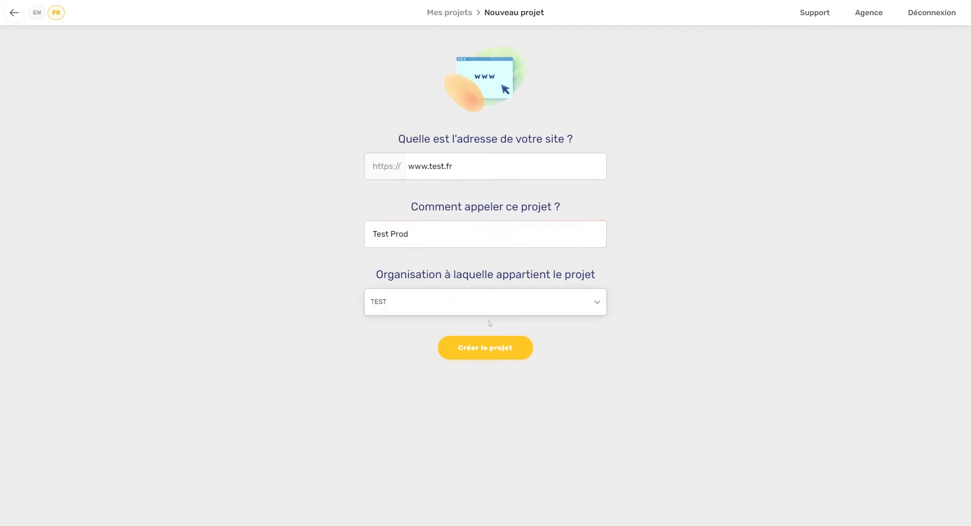
pyautogui.click(485, 349)
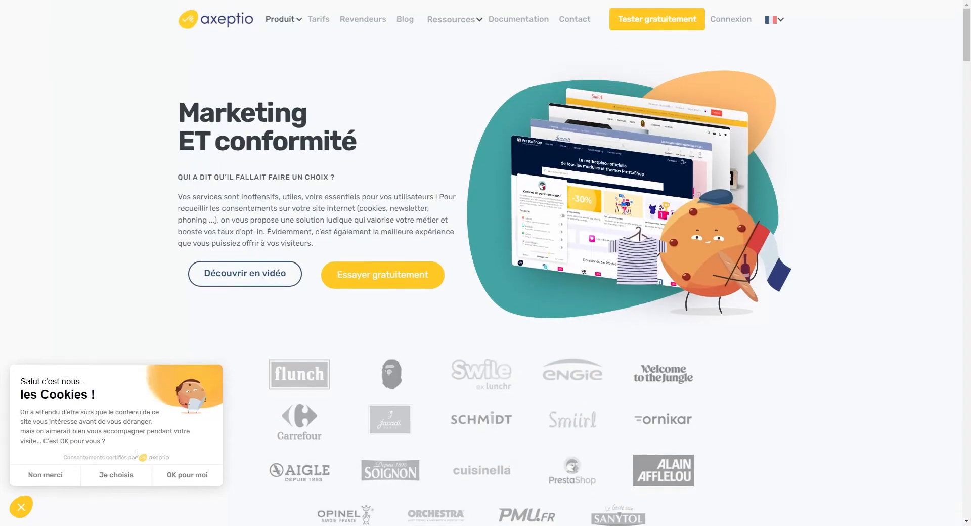
# Step: Go through the consent widget with 'Je choisis' and each 'Au suivant', then 'Terminer'
pyautogui.click(135, 470)
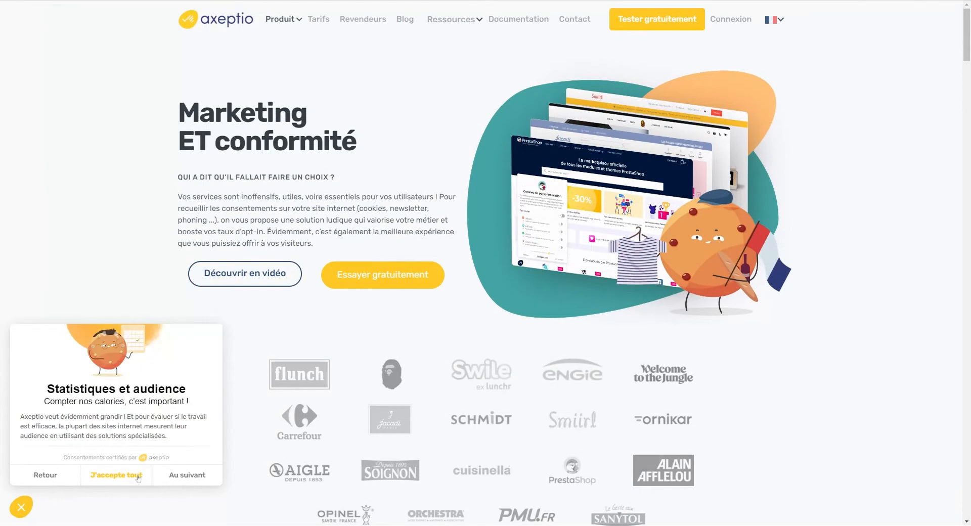
pyautogui.click(192, 477)
pyautogui.click(197, 473)
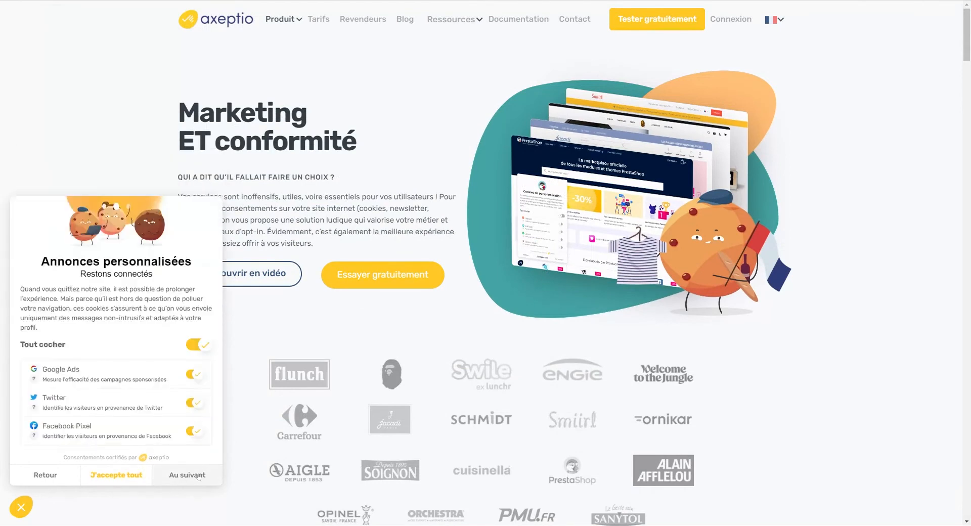
pyautogui.click(198, 474)
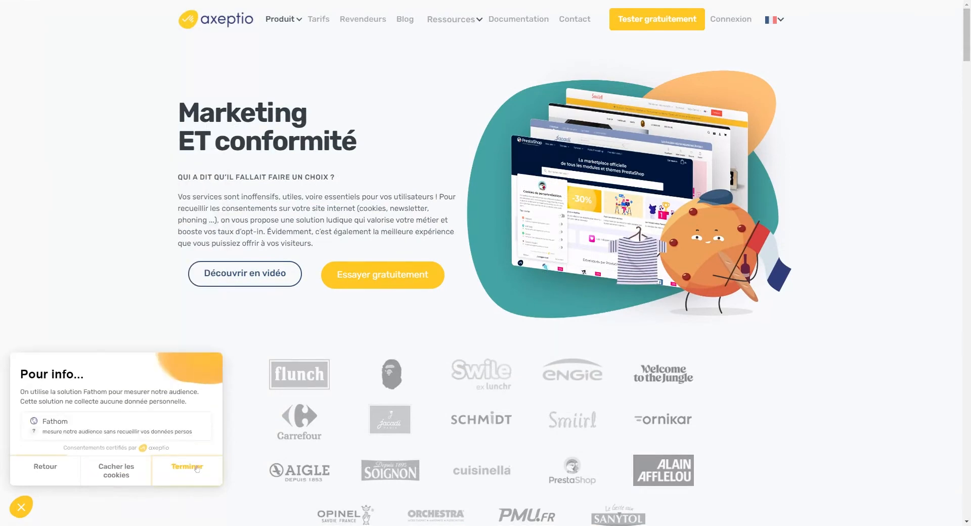
pyautogui.click(197, 474)
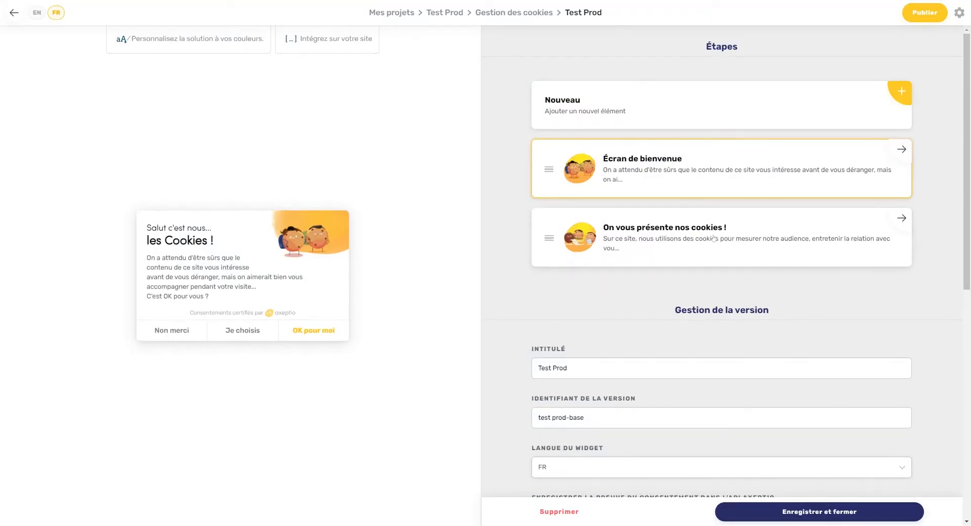
# Step: Add the Statistiques et audience, Expérience et relation and Annonces personnalisées template steps
pyautogui.click(691, 120)
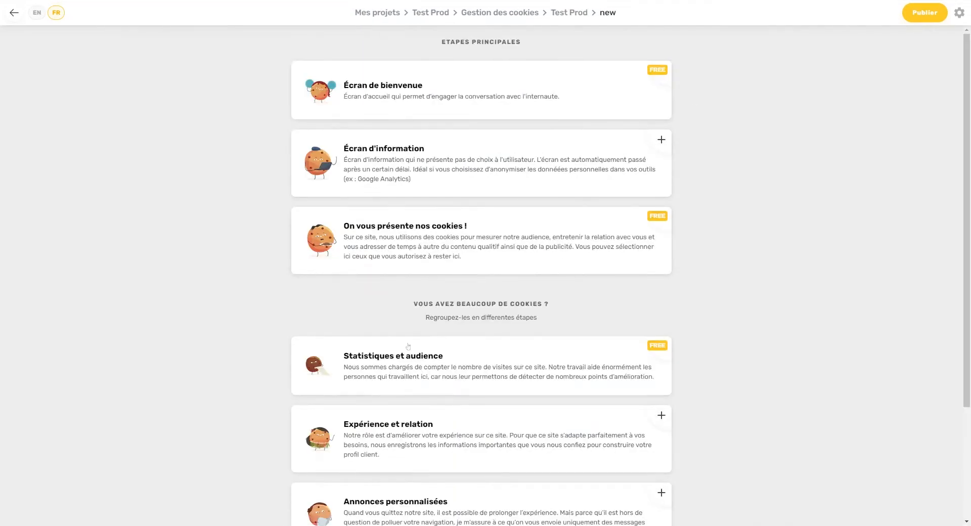
pyautogui.click(419, 364)
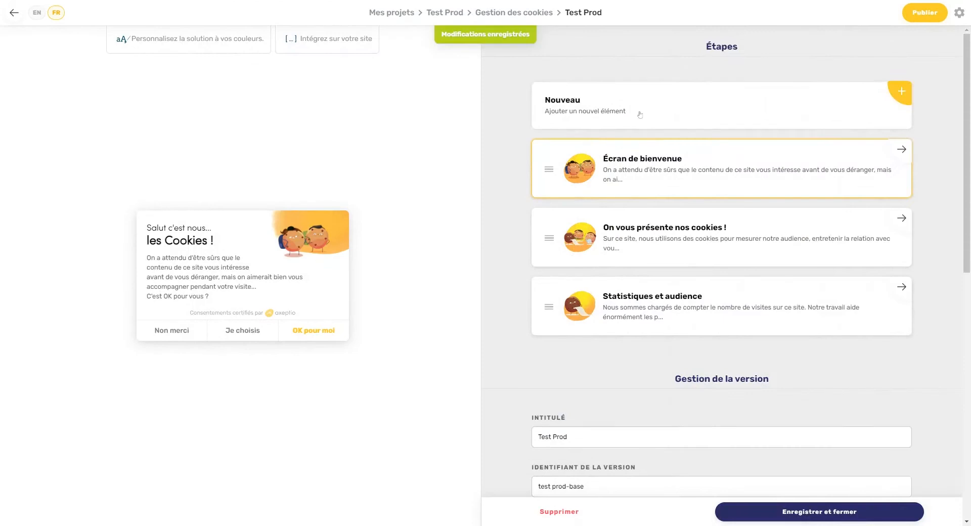
pyautogui.click(640, 115)
pyautogui.scroll(-2, 525, 362)
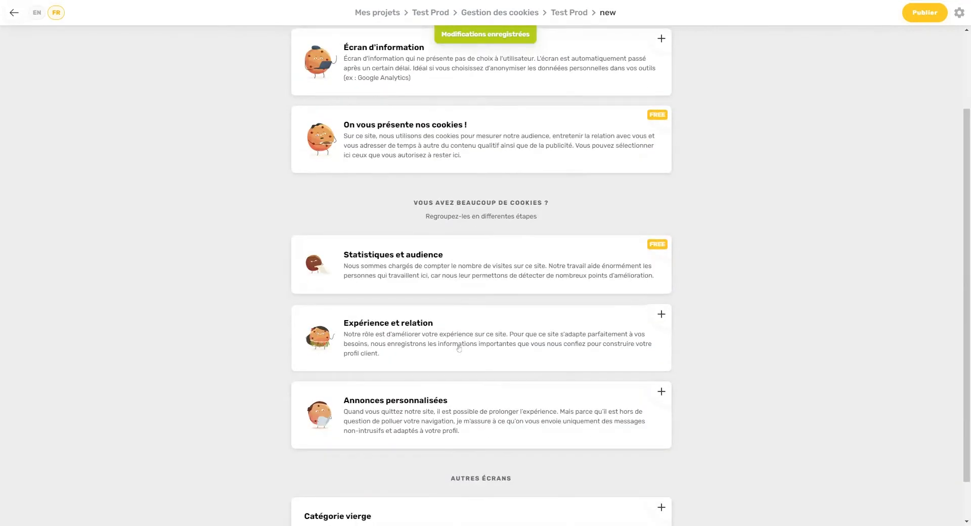
pyautogui.click(525, 349)
pyautogui.click(652, 113)
pyautogui.scroll(-3, 449, 414)
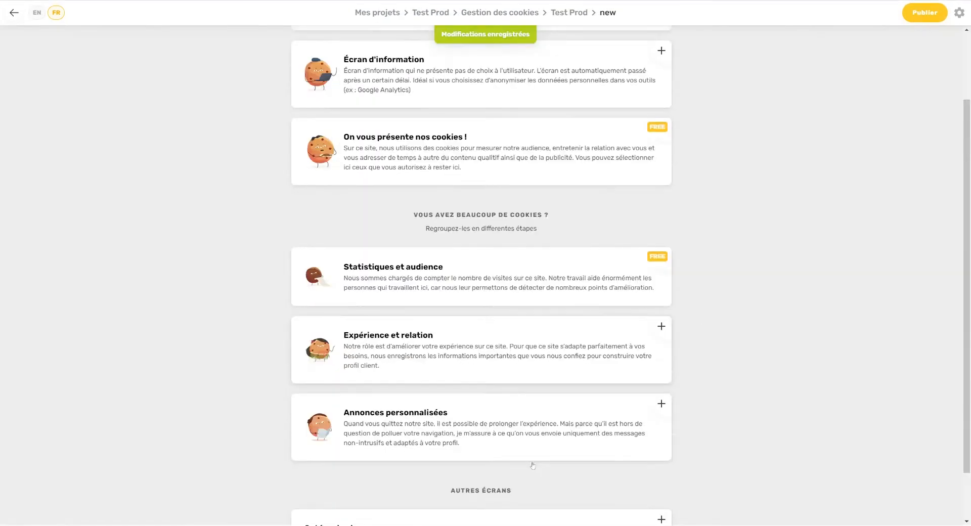
pyautogui.click(449, 414)
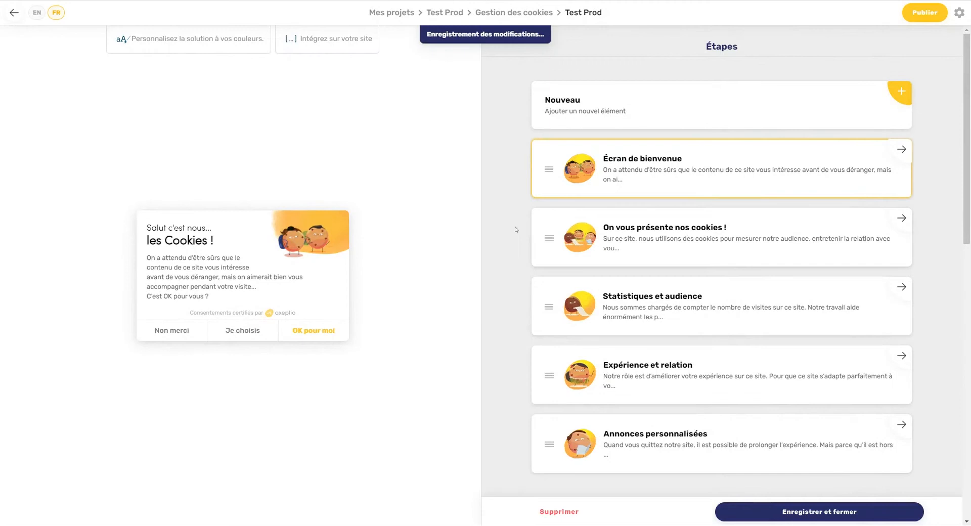
# Step: Move the three new steps above 'On vous présente nos cookies !' and open that step
pyautogui.moveTo(548, 306); pyautogui.dragTo(548, 233)
pyautogui.moveTo(549, 375); pyautogui.dragTo(547, 313)
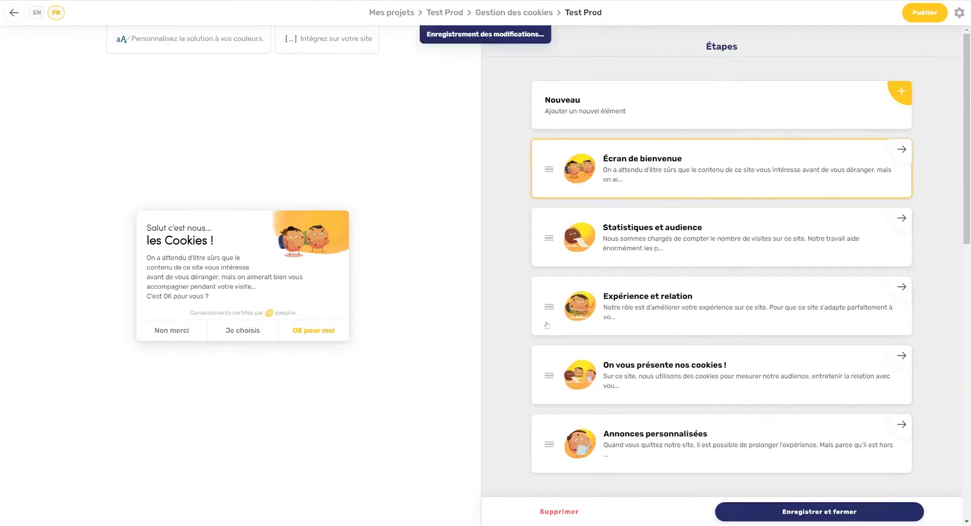
pyautogui.moveTo(548, 444); pyautogui.dragTo(549, 381)
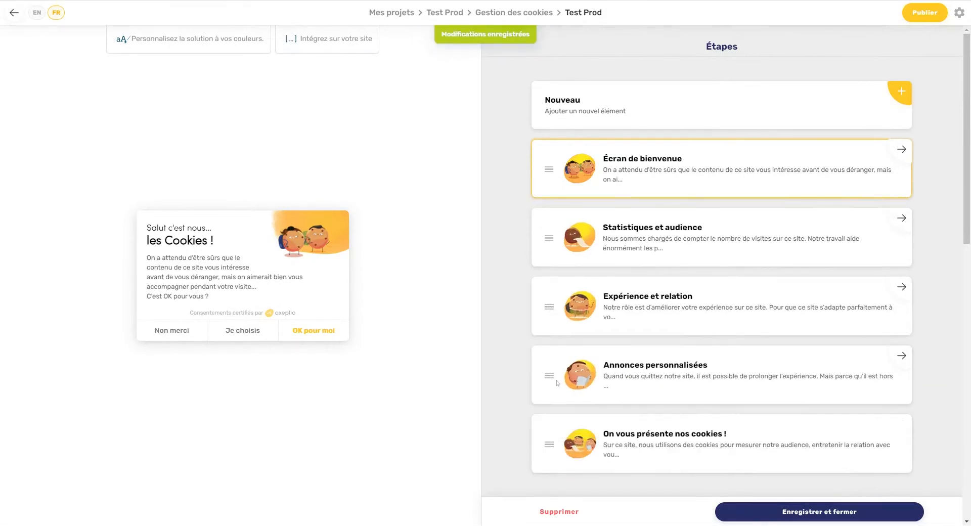
pyautogui.click(684, 434)
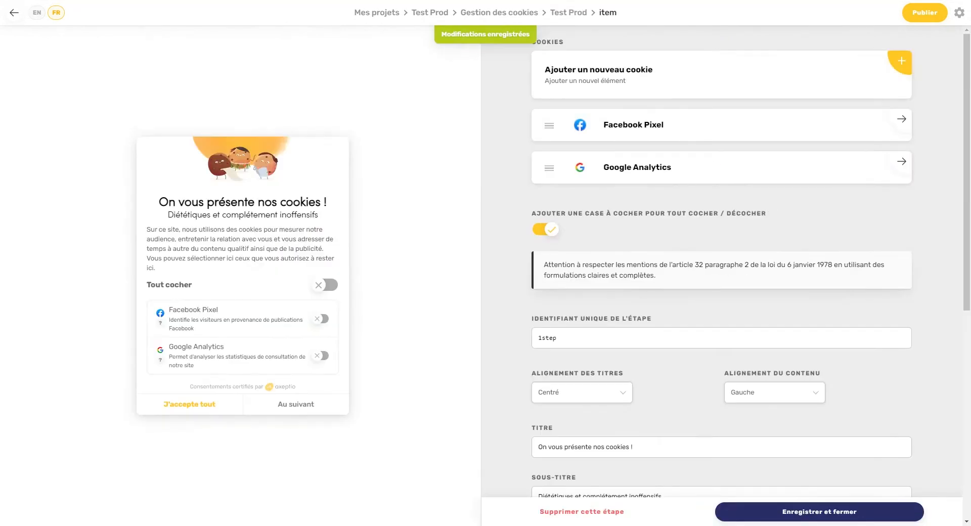
# Step: Delete the 'On vous présente nos cookies !' step and confirm the removal
pyautogui.click(588, 511)
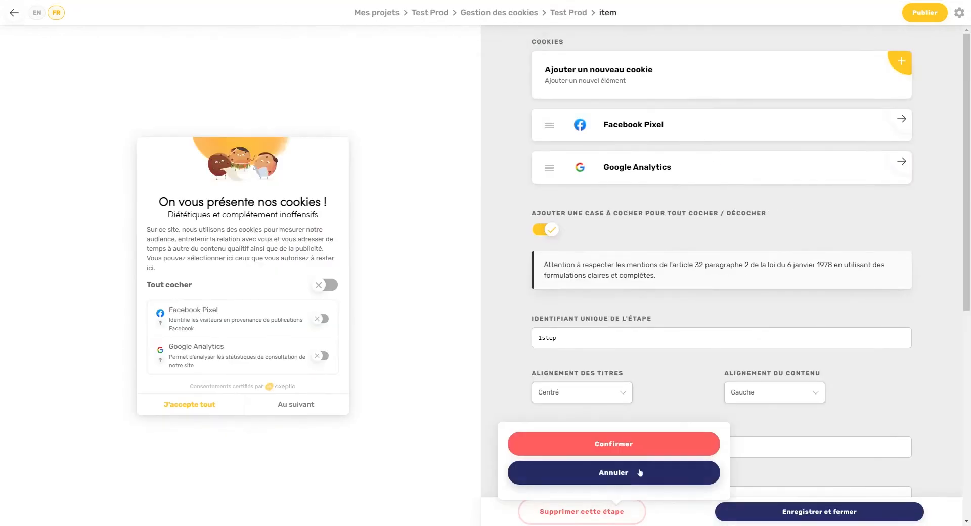
pyautogui.click(648, 444)
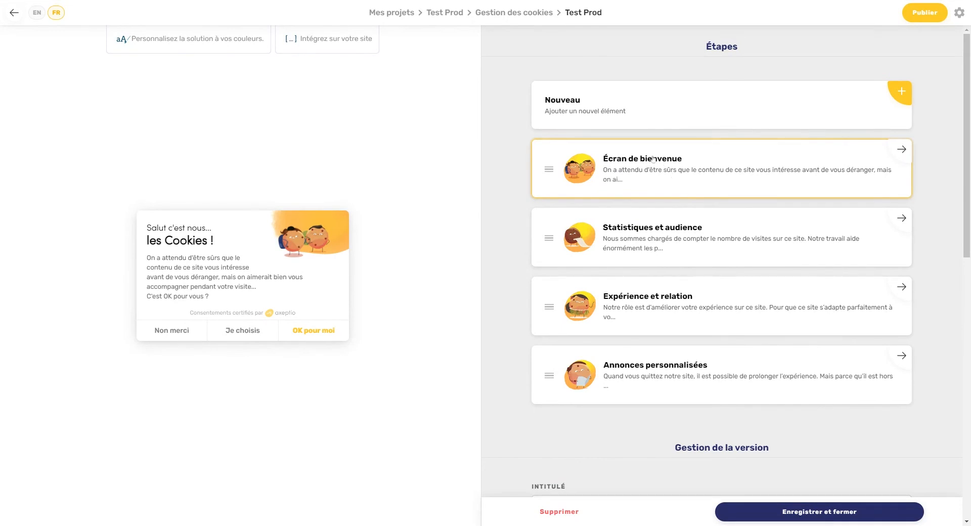
# Step: On Écran de bienvenue, clear the overline and set title 'Nous gérons' and subtitle 'Les cookies'
pyautogui.click(641, 177)
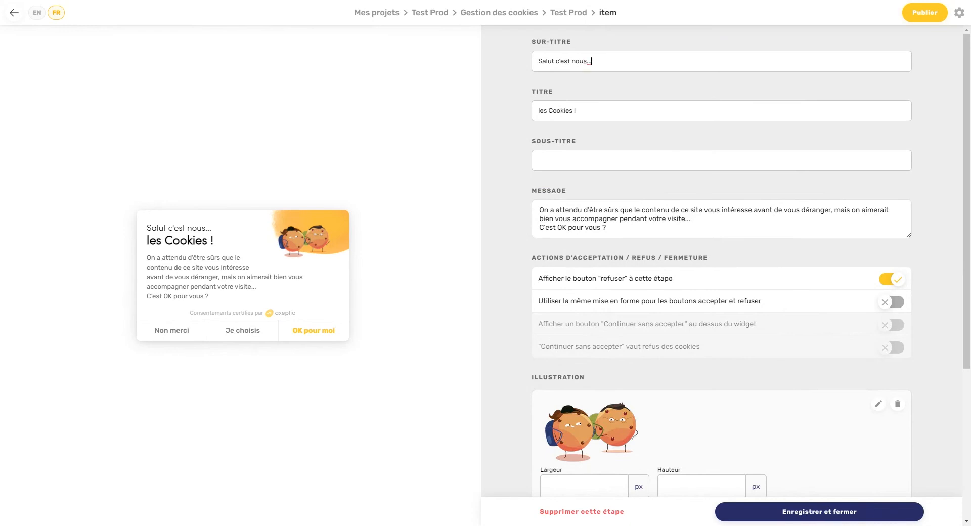
pyautogui.moveTo(589, 61); pyautogui.dragTo(527, 65)
pyautogui.press('BackSpace')
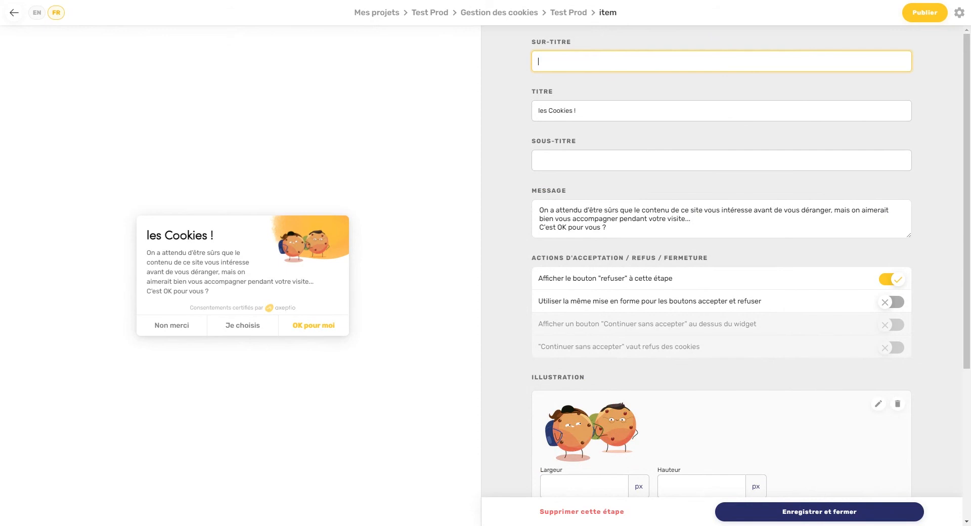
pyautogui.press('Tab')
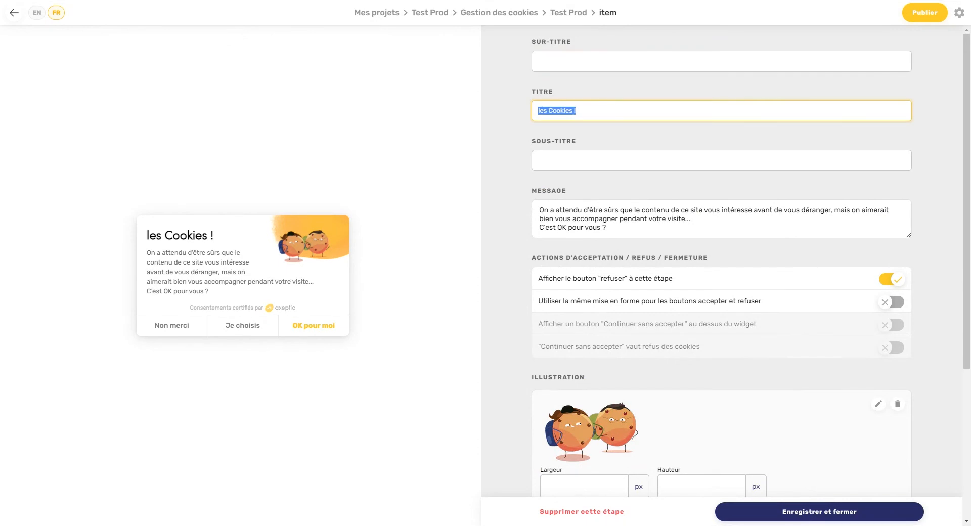
pyautogui.write('Nou')
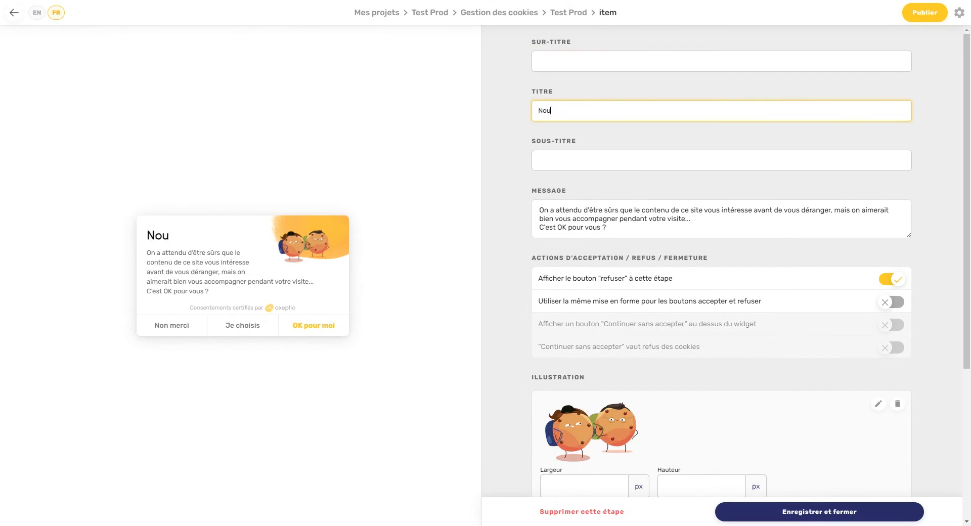
pyautogui.write('s gérons')
pyautogui.press('Tab')
pyautogui.write('Les cookies')
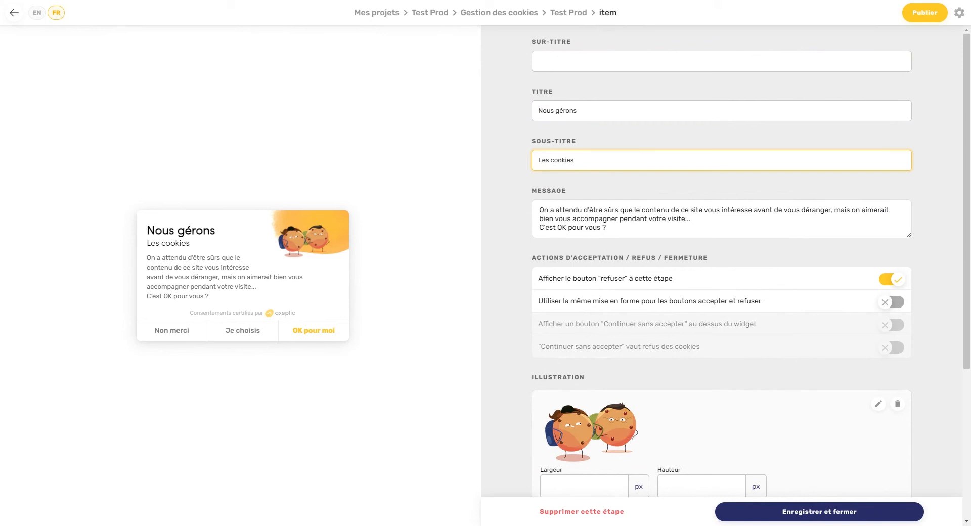
pyautogui.moveTo(606, 227); pyautogui.dragTo(537, 209)
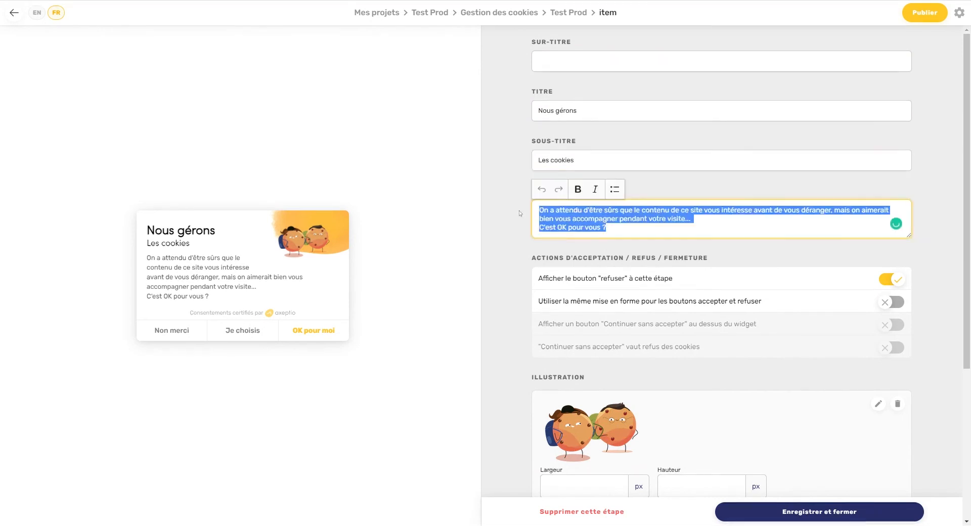
pyautogui.moveTo(607, 228); pyautogui.dragTo(538, 210)
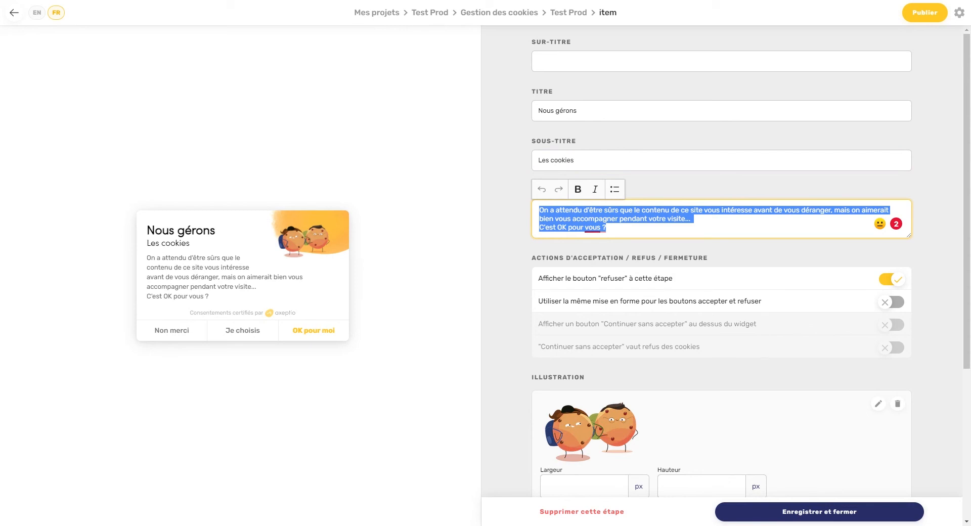
pyautogui.click(608, 227)
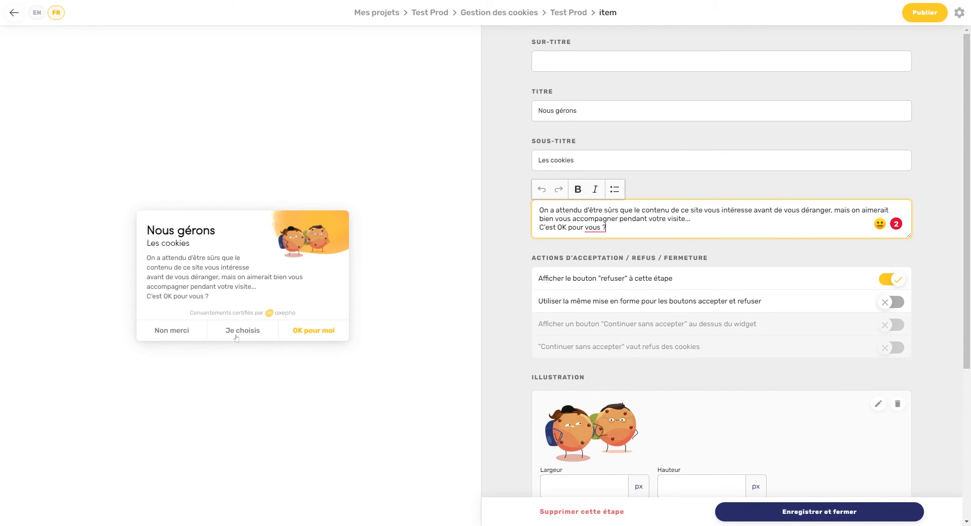
pyautogui.click(891, 279)
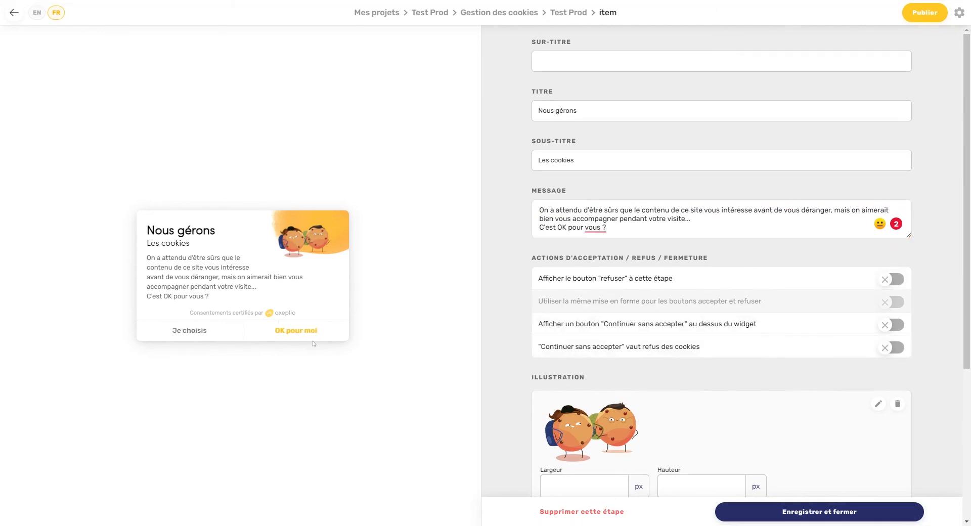
pyautogui.click(891, 279)
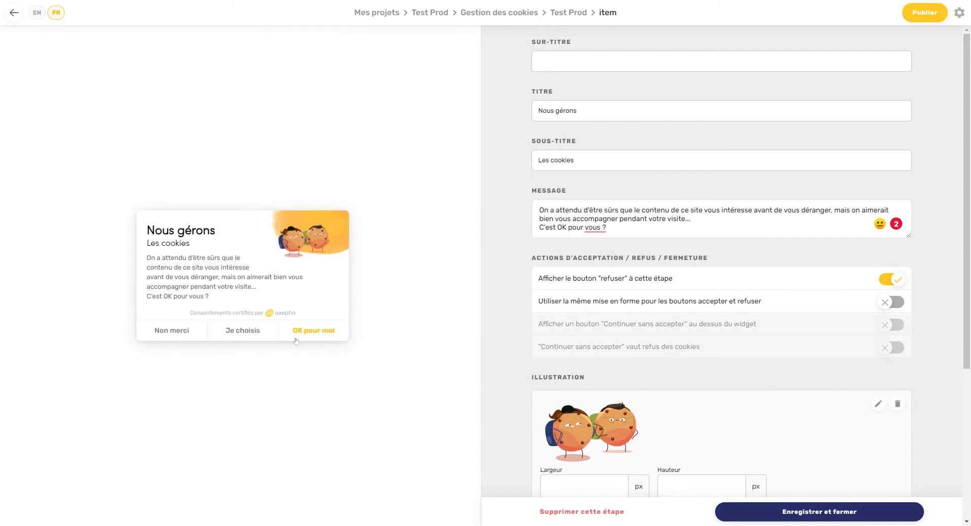
pyautogui.click(894, 301)
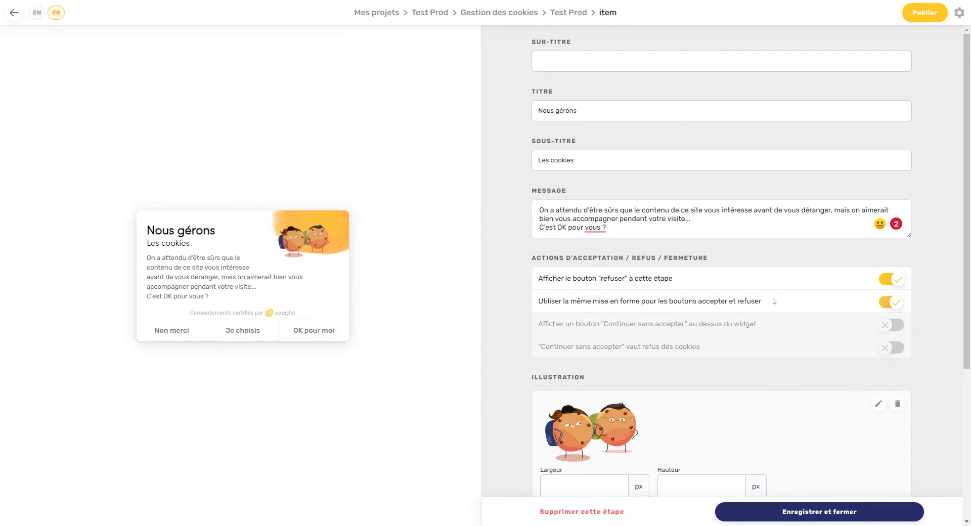
pyautogui.click(884, 302)
pyautogui.click(892, 279)
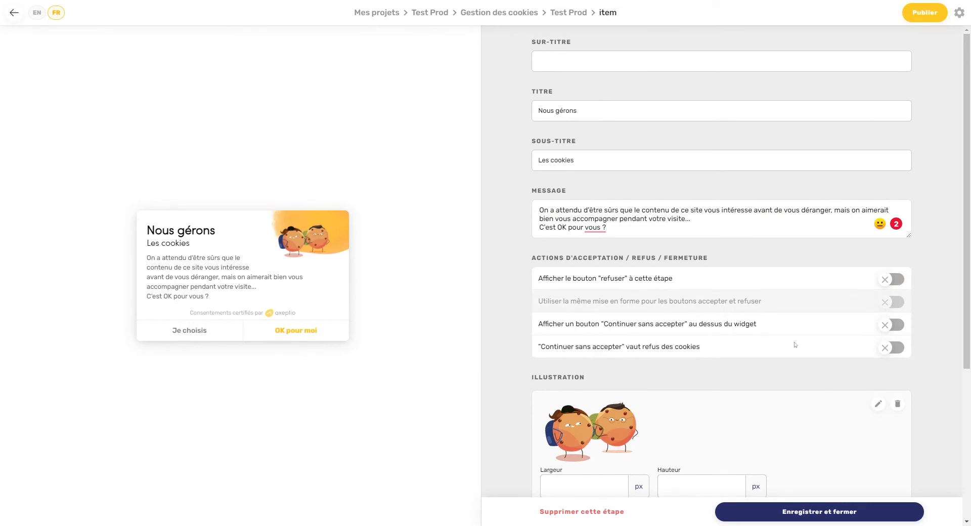
pyautogui.click(889, 281)
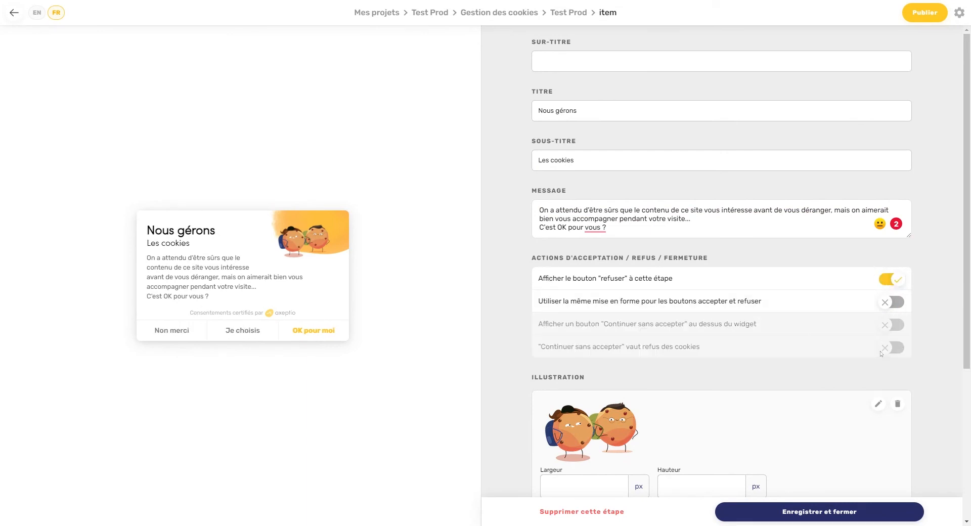
pyautogui.scroll(-3, 880, 353)
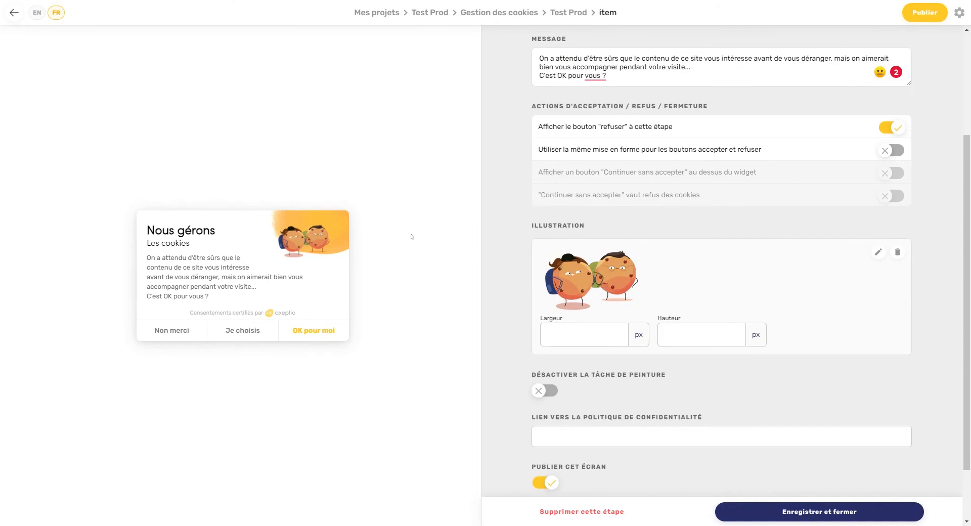
# Step: Swap the welcome illustration for the standard image of a cookie at a keyboard
pyautogui.click(878, 253)
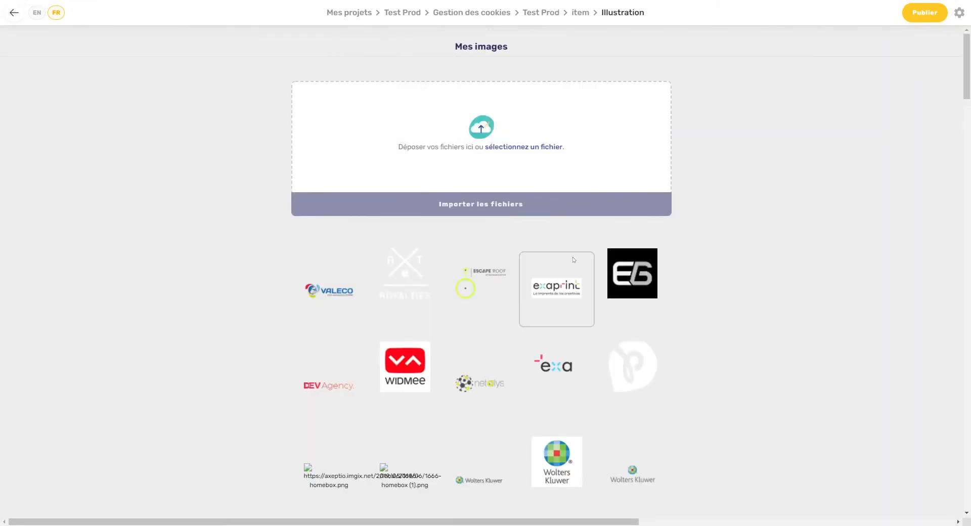
pyautogui.scroll(-12, 751, 331)
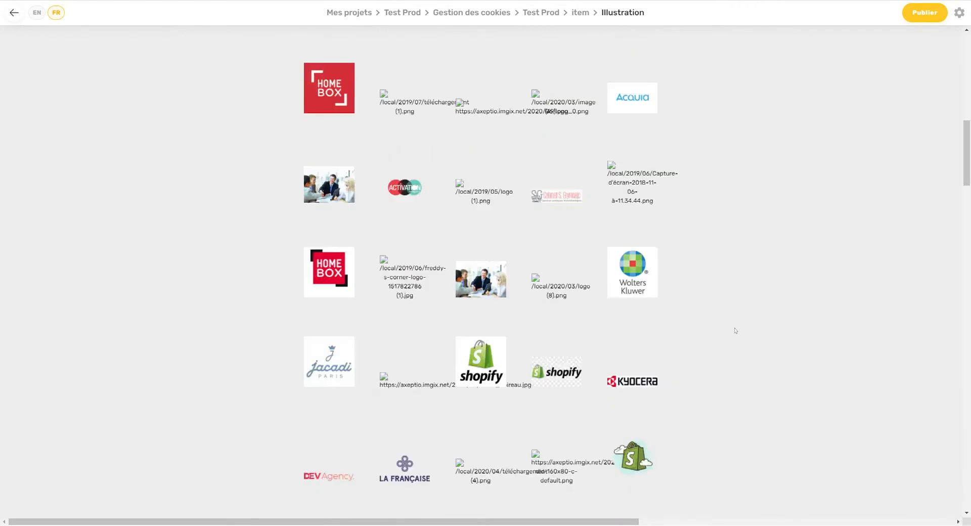
pyautogui.scroll(-15, 735, 331)
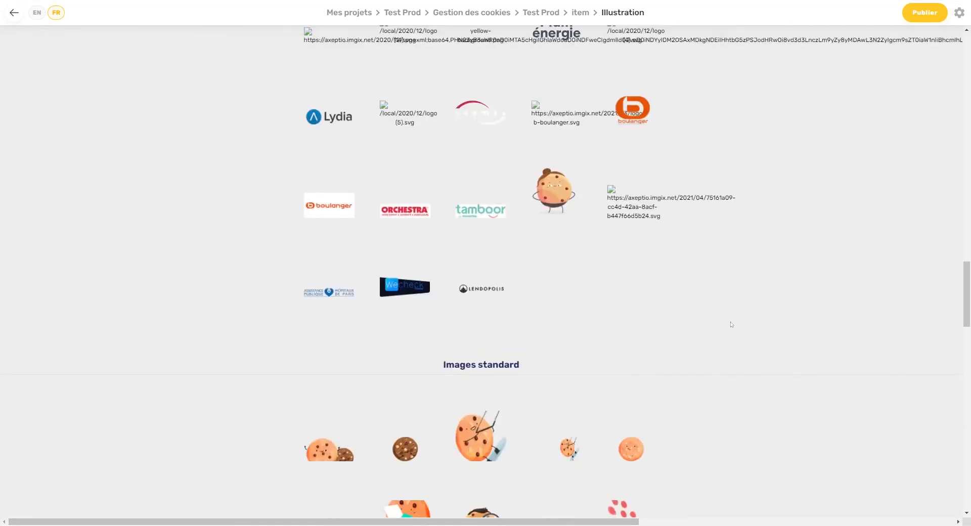
pyautogui.scroll(-1, 660, 297)
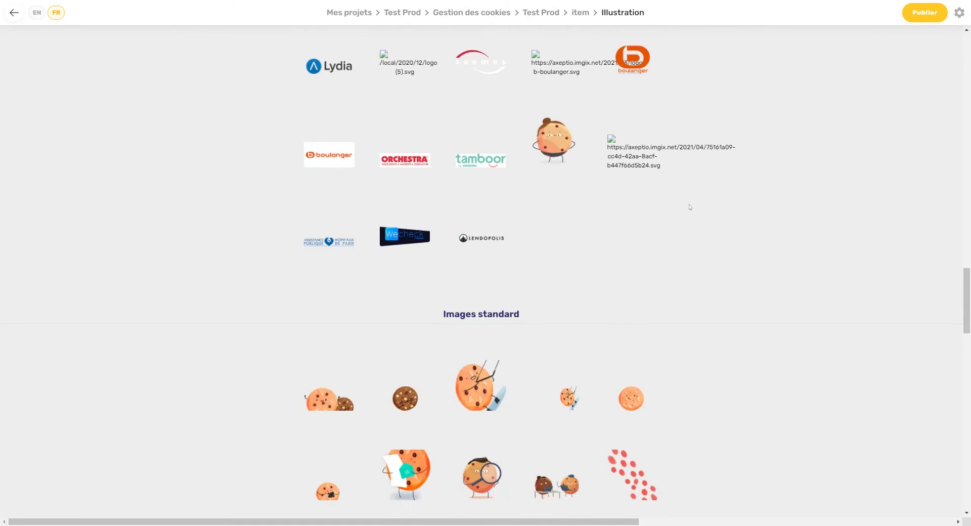
pyautogui.scroll(-7, 689, 206)
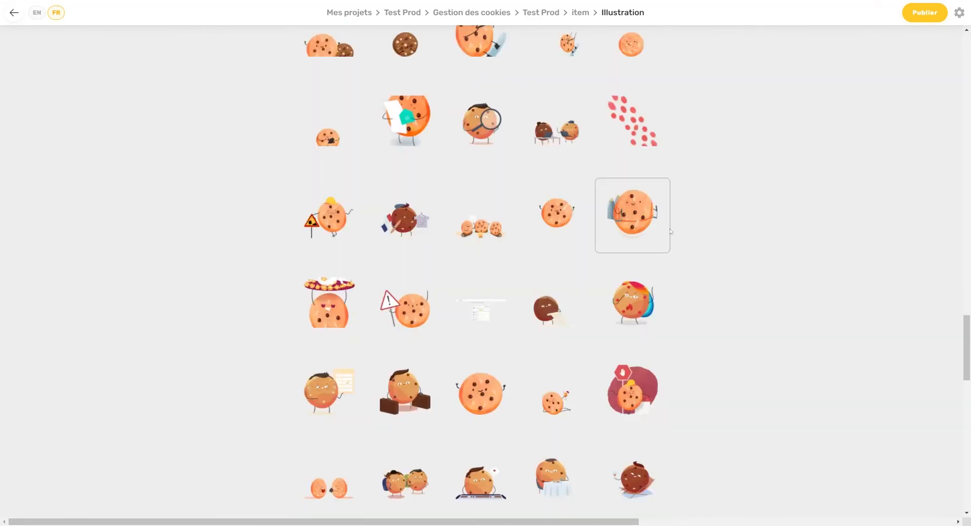
pyautogui.scroll(-1, 631, 283)
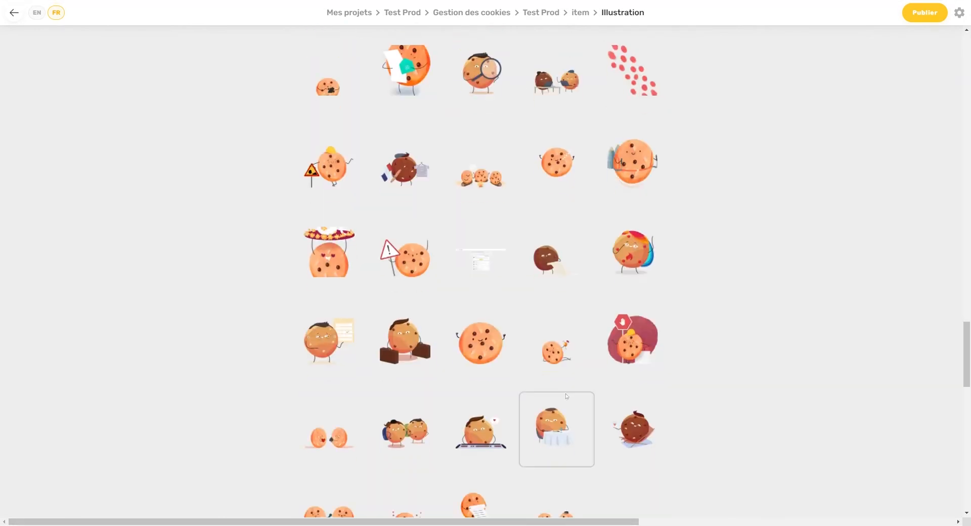
pyautogui.click(490, 427)
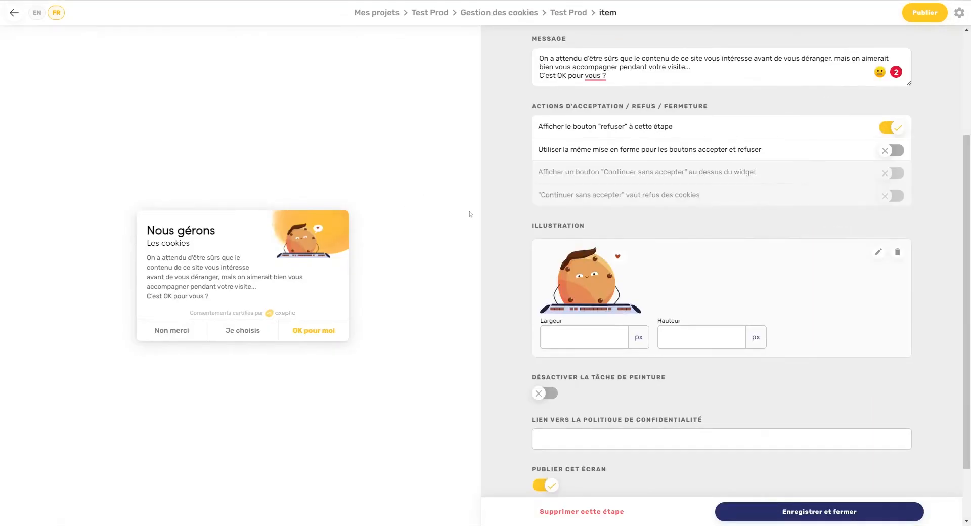
# Step: Disable the paint blob behind the welcome illustration, set the privacy-policy link to 'lien', and save
pyautogui.click(544, 393)
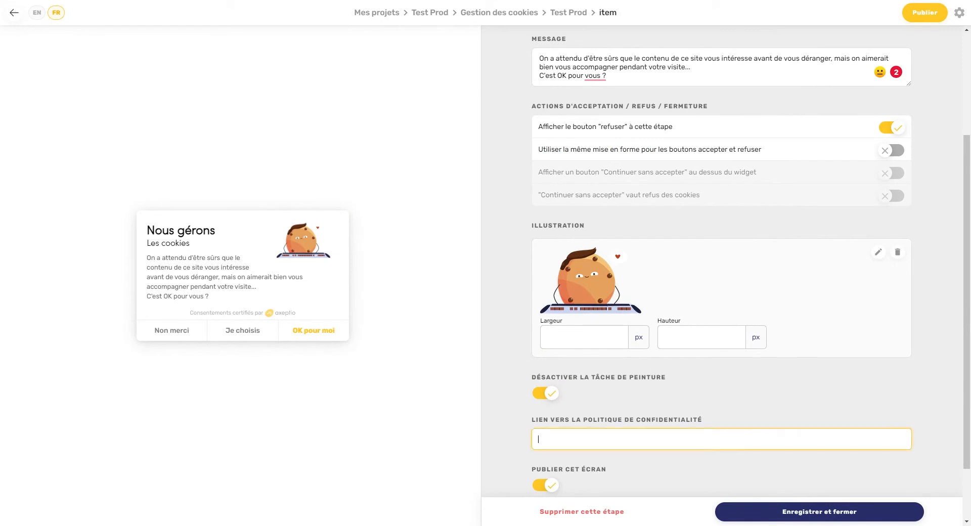
pyautogui.write('lien')
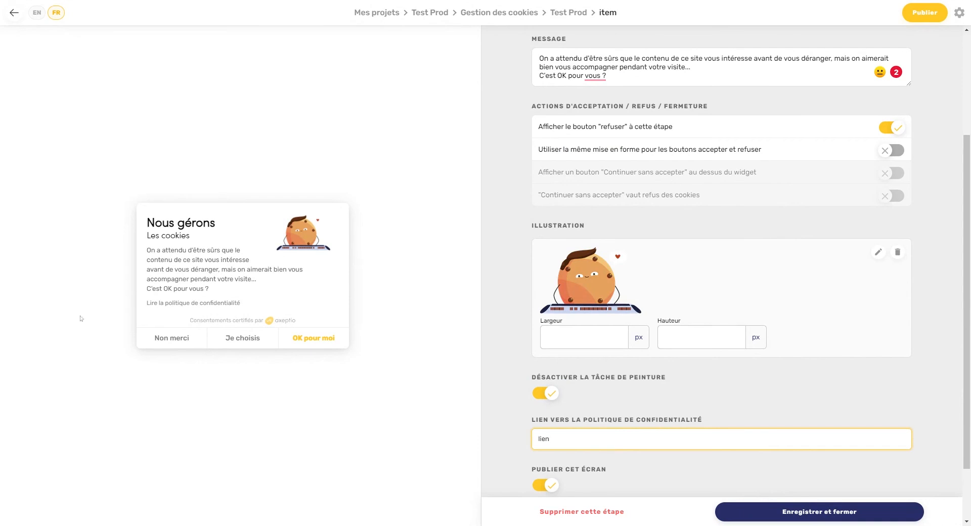
pyautogui.click(779, 504)
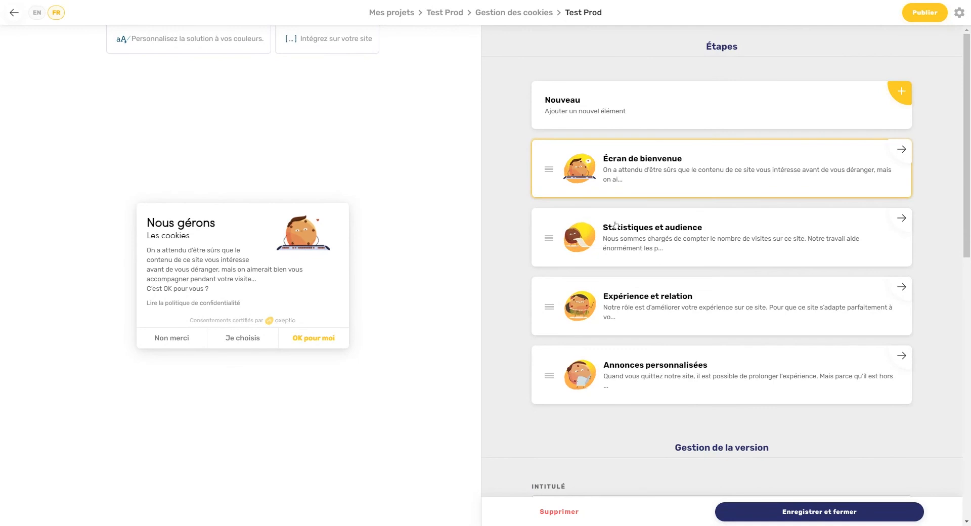
# Step: Open the Statistiques et audience step and delete its illustration and paint splash
pyautogui.click(702, 227)
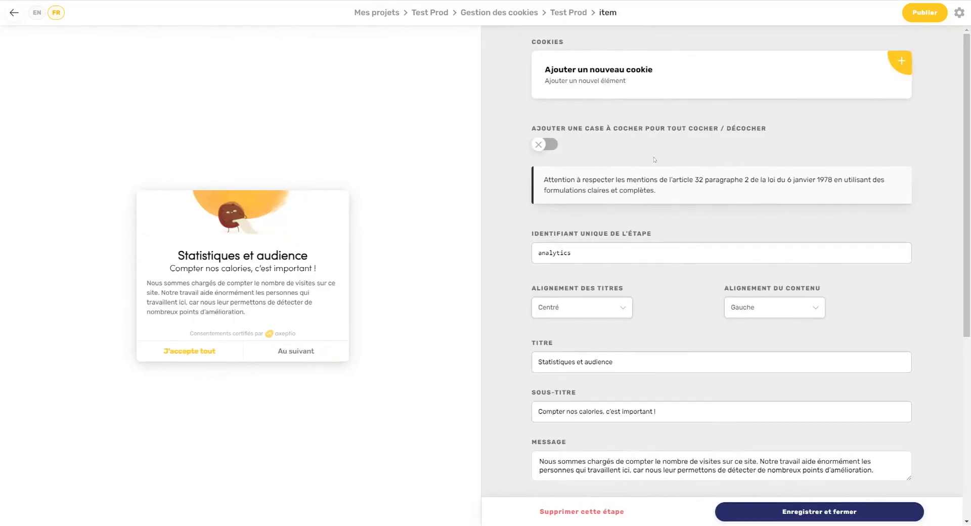
pyautogui.scroll(-1, 626, 254)
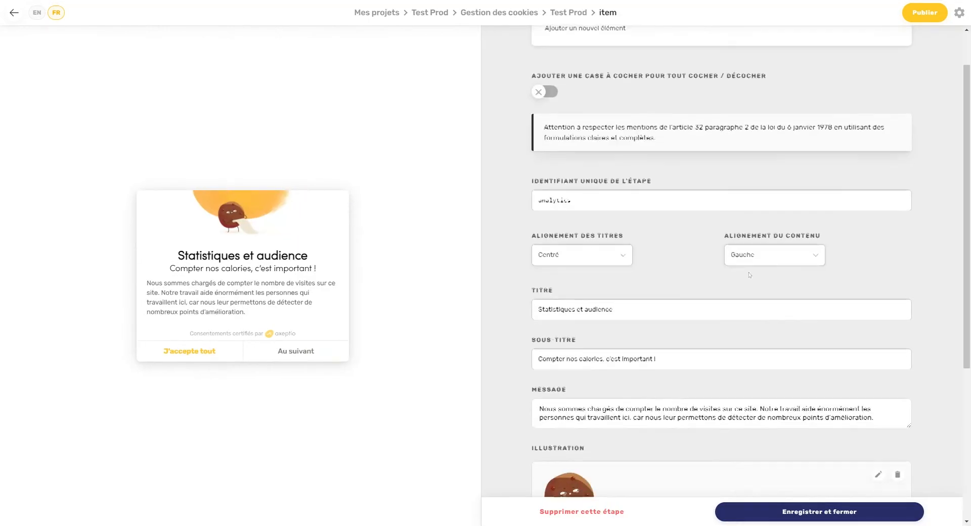
pyautogui.scroll(-5, 751, 275)
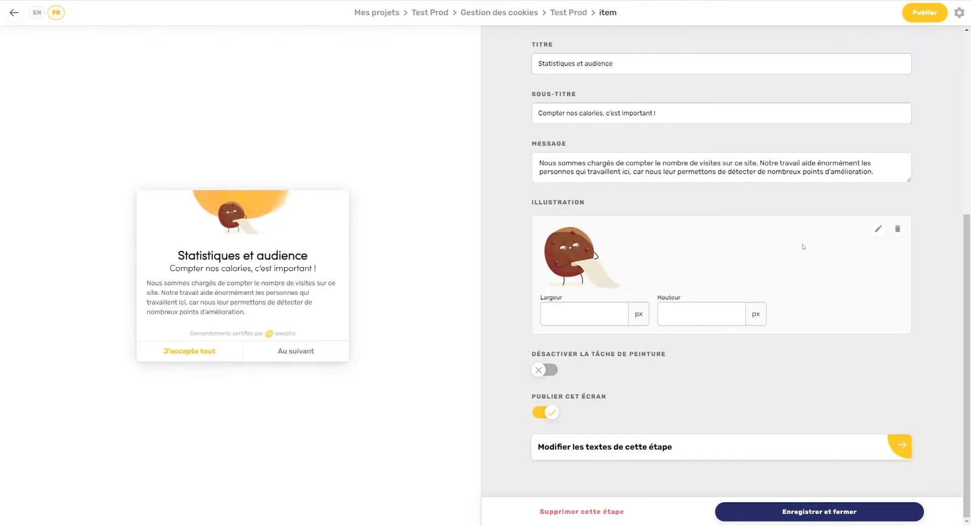
pyautogui.click(896, 227)
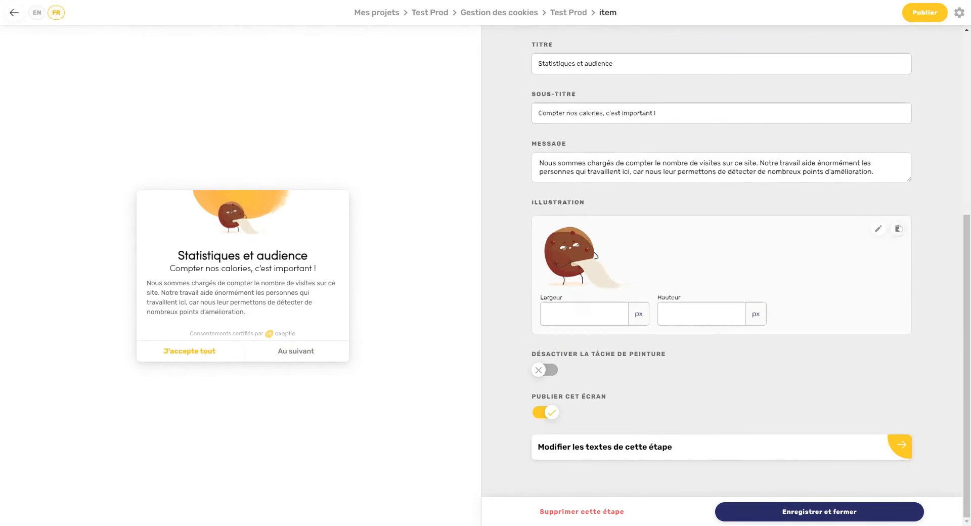
pyautogui.click(553, 374)
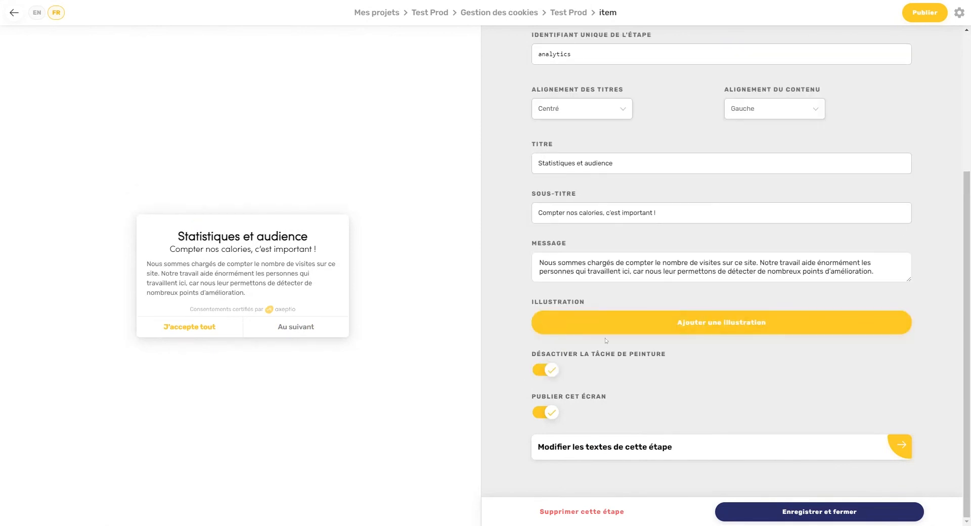
# Step: Turn the 'tout cocher' select-all checkbox on and back off, leaving it disabled
pyautogui.scroll(4, 585, 173)
pyautogui.click(546, 145)
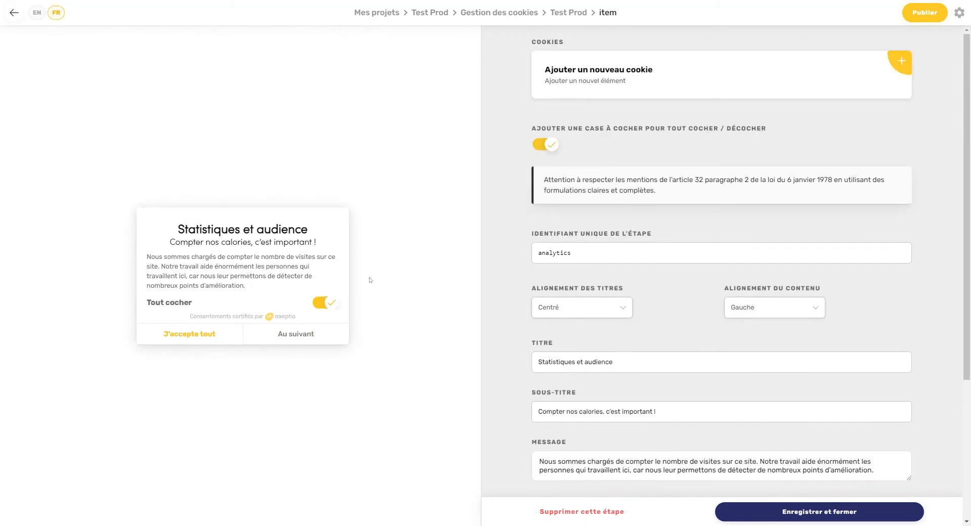
pyautogui.click(554, 148)
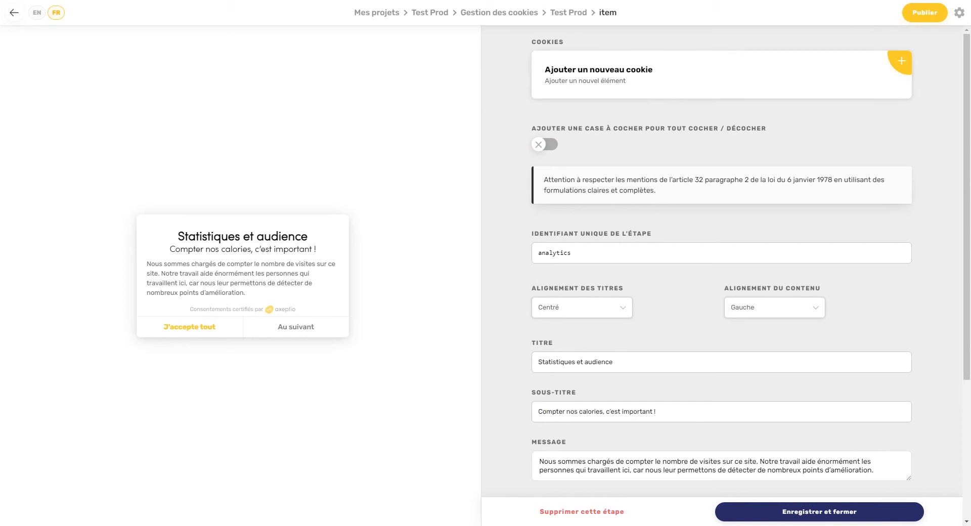
pyautogui.moveTo(221, 236); pyautogui.dragTo(324, 284)
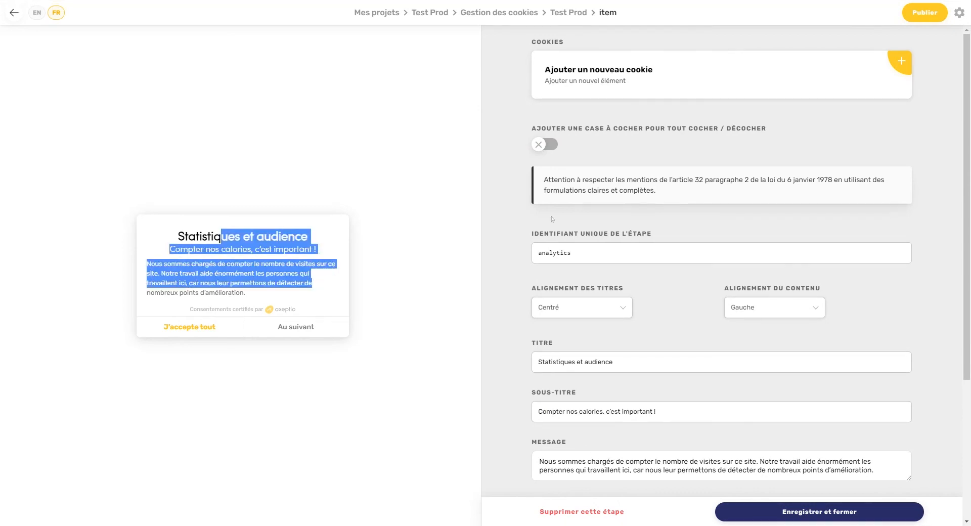
# Step: Search 'google' in the cookie picker, add Google Analytics to the step, and save
pyautogui.click(636, 81)
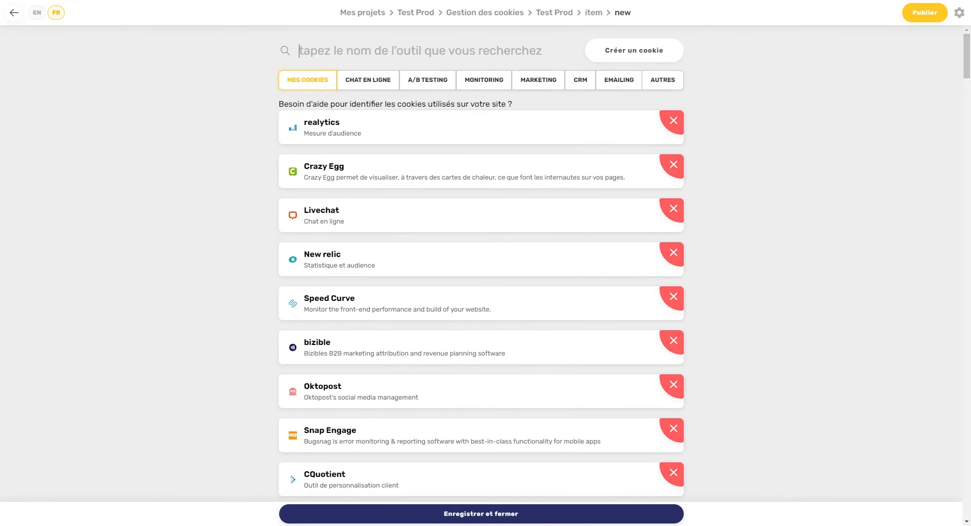
pyautogui.write('google')
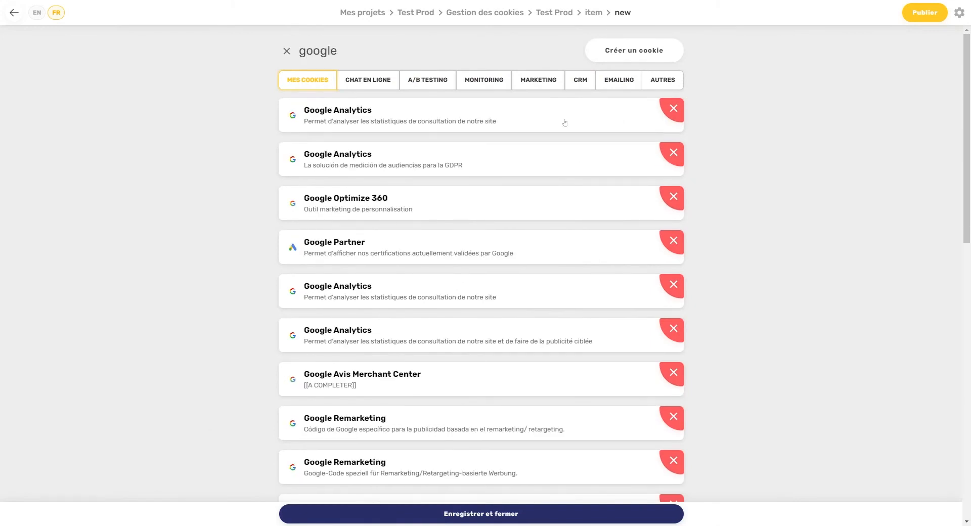
pyautogui.scroll(-10, 563, 123)
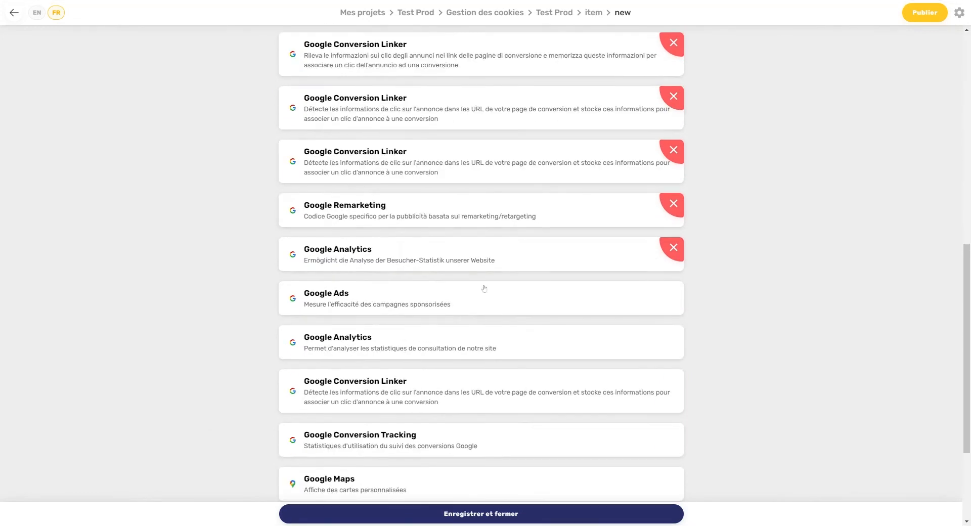
pyautogui.click(360, 331)
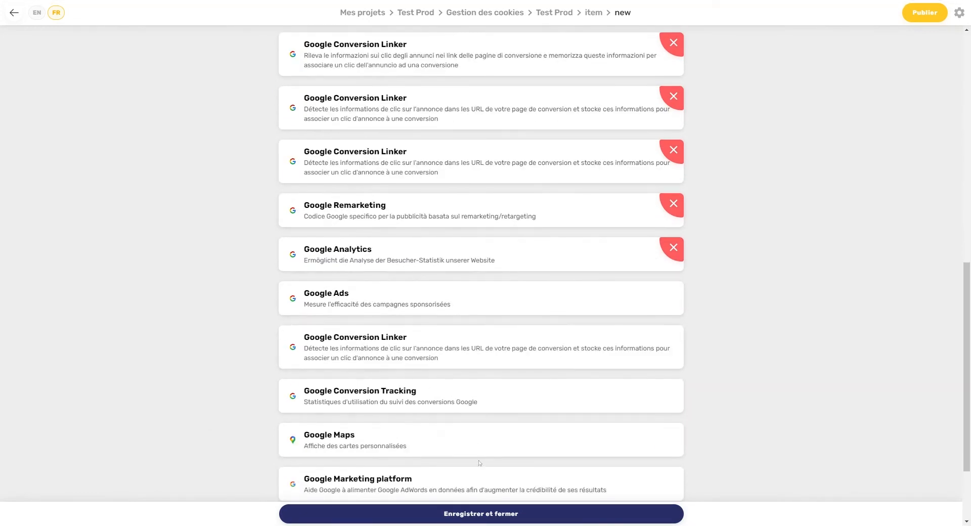
pyautogui.click(520, 513)
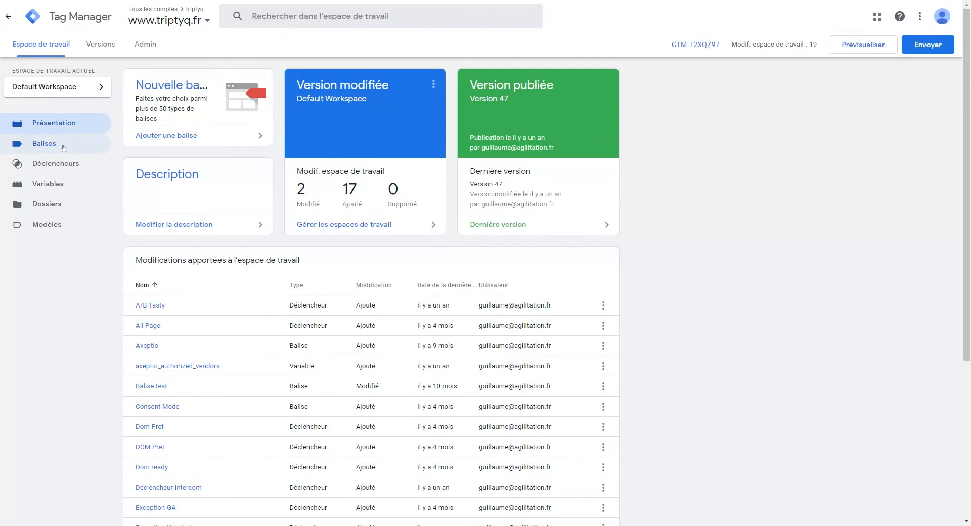
pyautogui.click(56, 144)
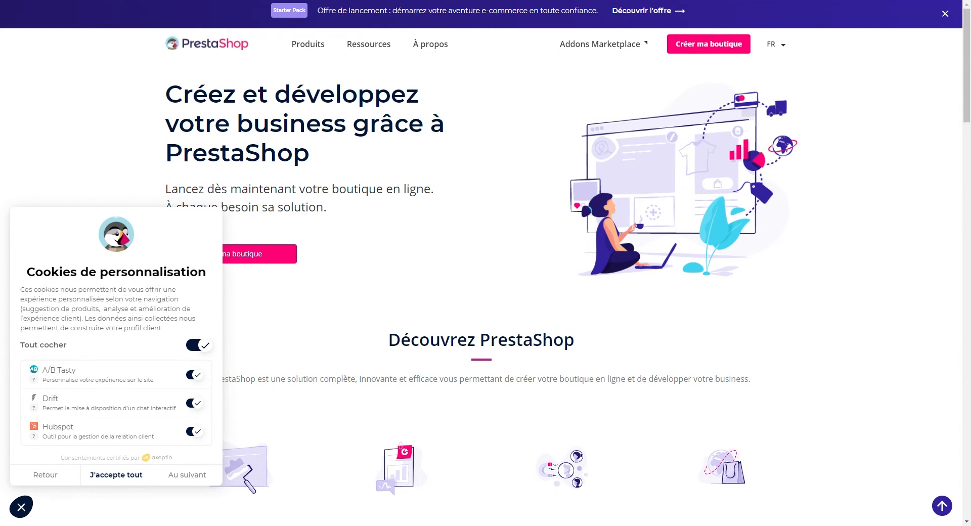
# Step: Review PrestaShop's consent panel, then search Google for 'built with extension chrome'
pyautogui.moveTo(373, 50)
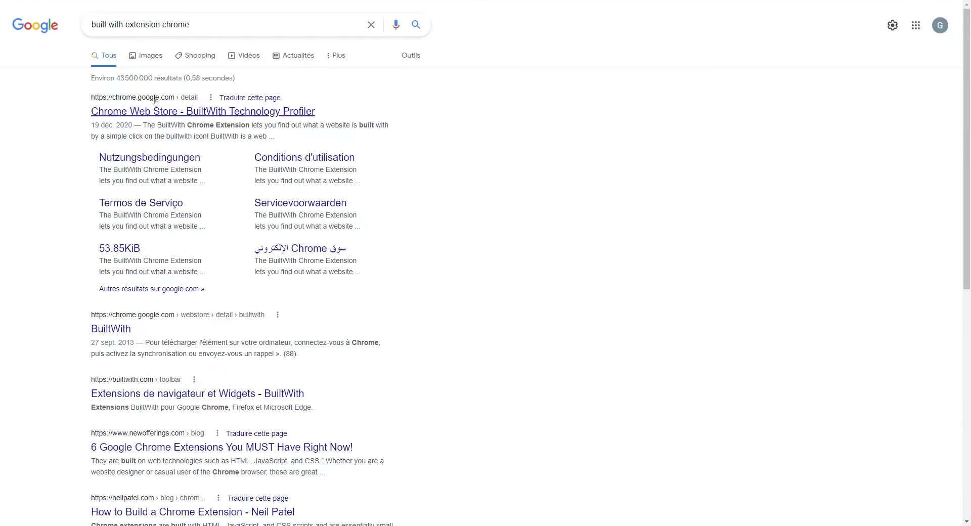
# Step: Open and look over the BuiltWith Technology Profiler listing in the Chrome Web Store
pyautogui.click(184, 116)
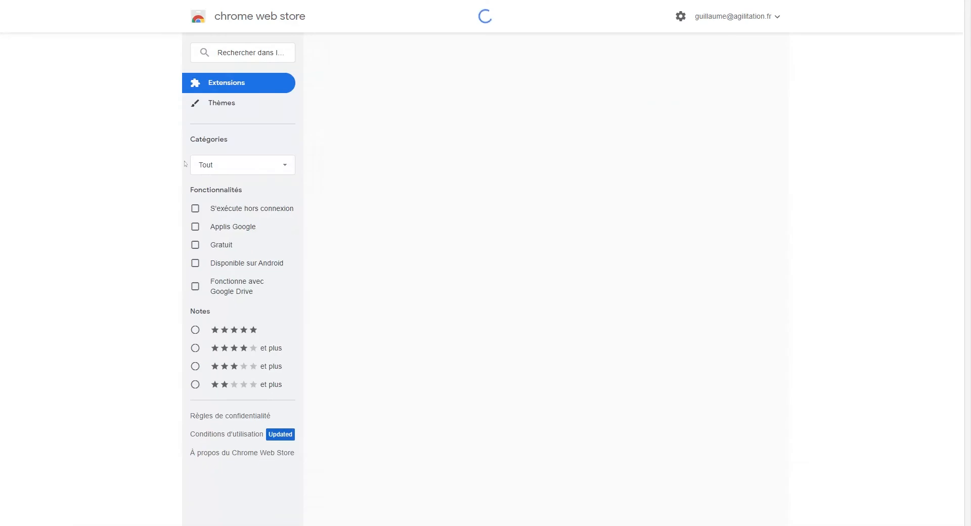
pyautogui.moveTo(313, 87); pyautogui.dragTo(611, 91)
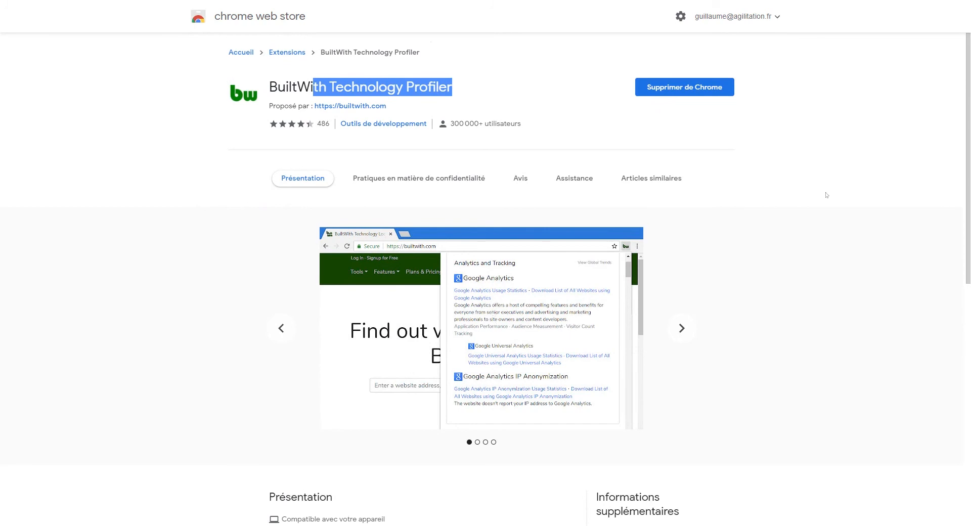
pyautogui.click(857, 196)
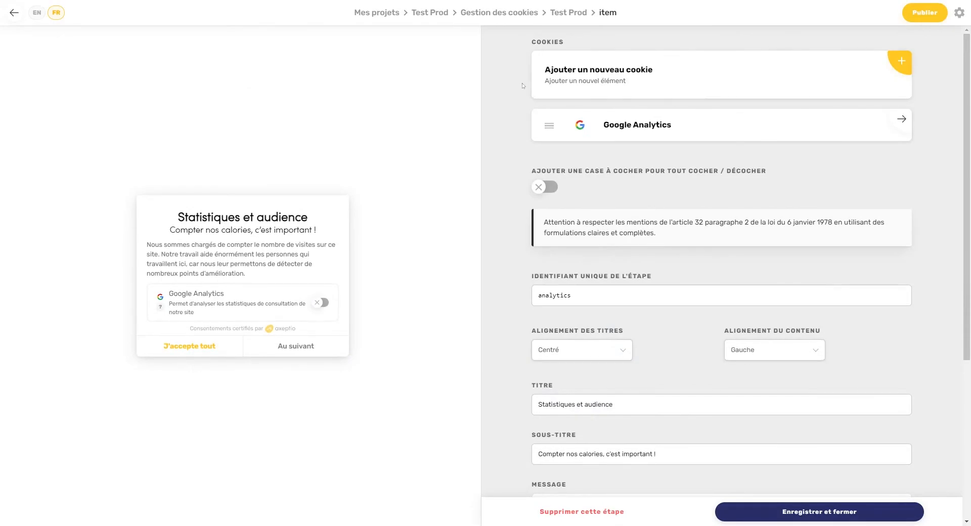
# Step: Return to the Test Prod steps list through the breadcrumb
pyautogui.click(565, 15)
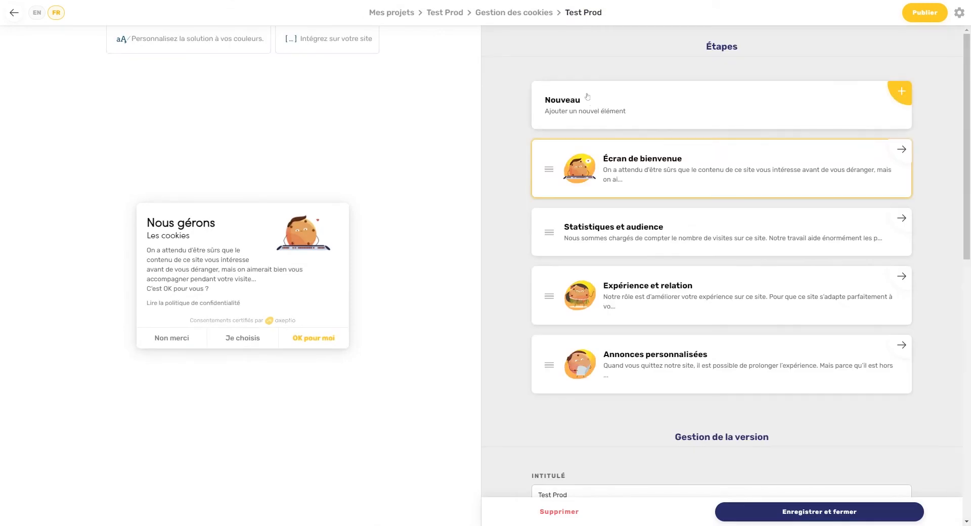
# Step: Advance the widget preview past Statistiques et audience to the Expérience et relation screen
pyautogui.click(250, 342)
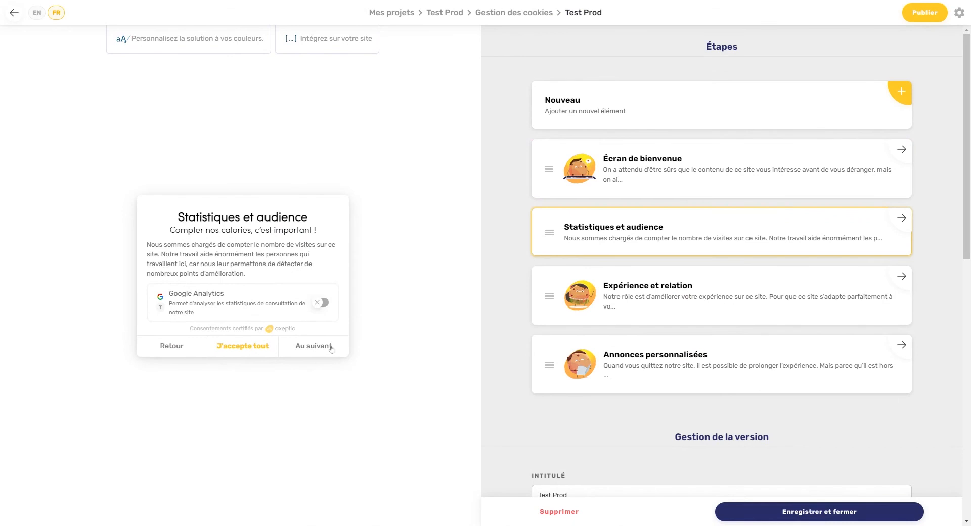
pyautogui.click(331, 347)
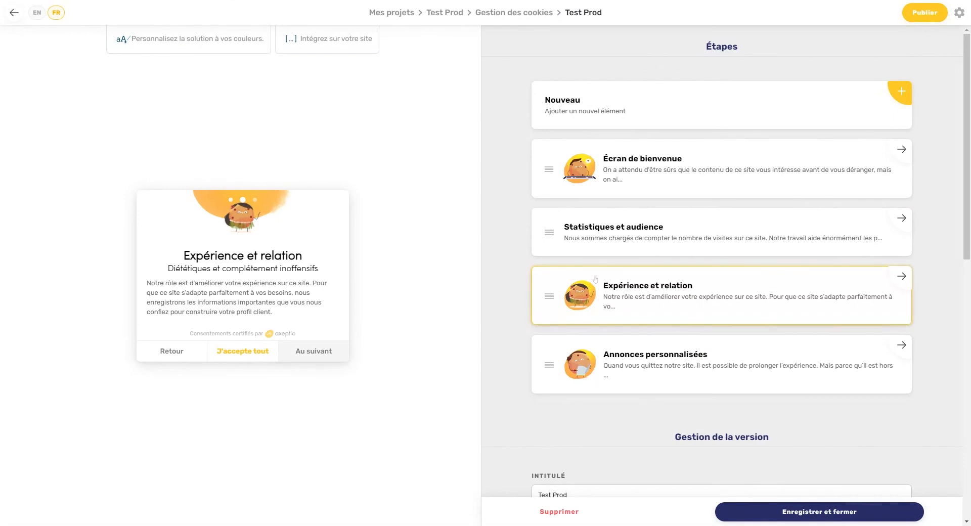
# Step: Strip the illustration and paint splash from Expérience et relation, then open its cookie picker
pyautogui.click(661, 292)
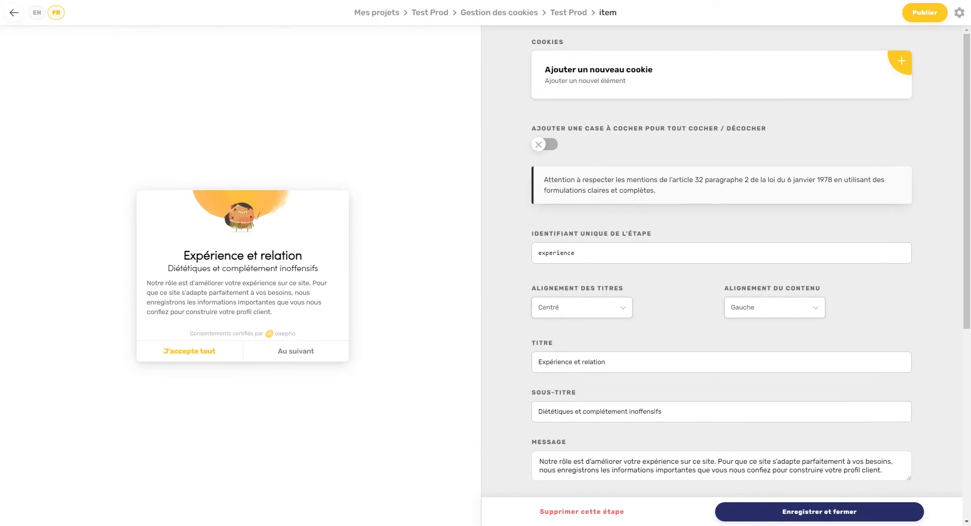
pyautogui.scroll(-3, 696, 117)
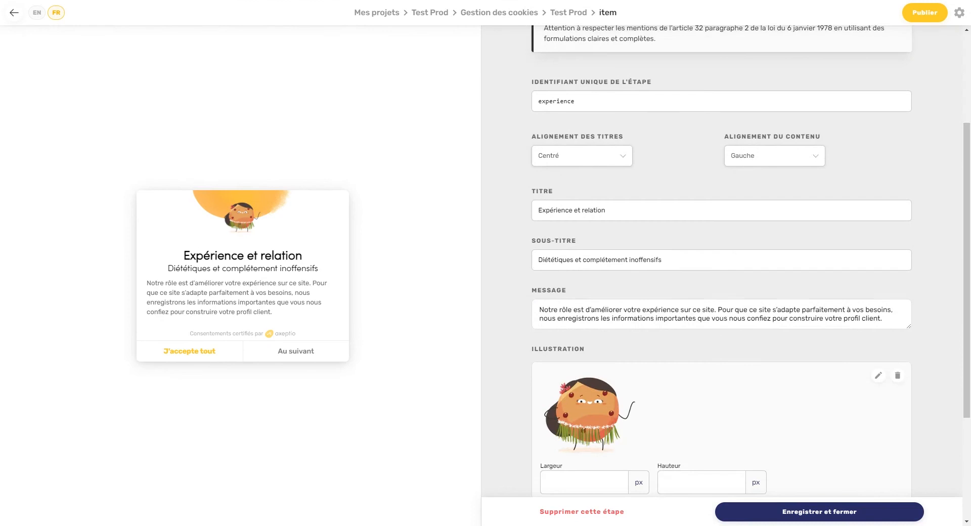
pyautogui.scroll(-1, 579, 109)
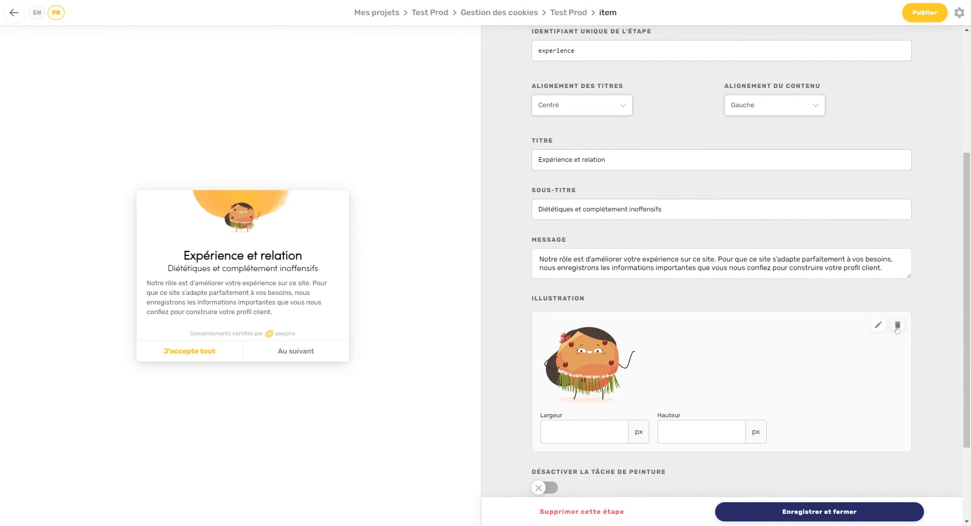
pyautogui.click(897, 326)
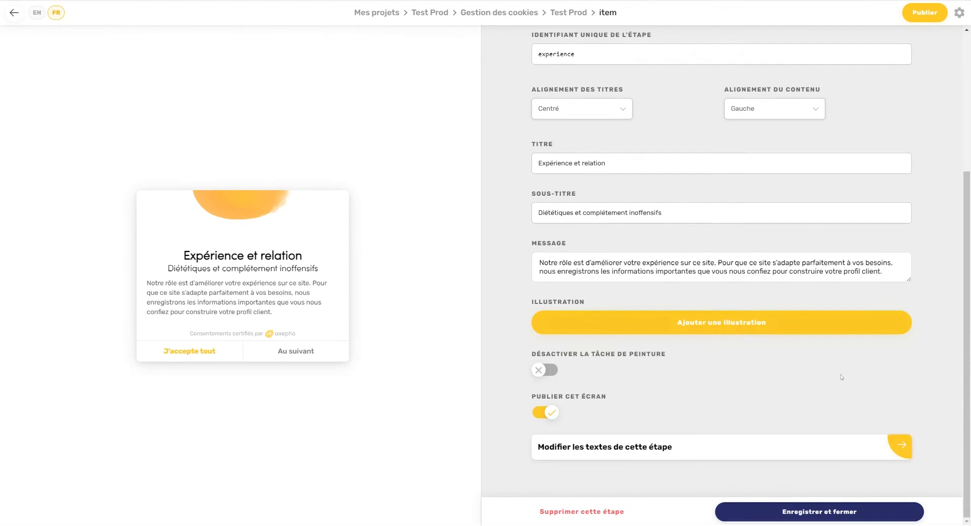
pyautogui.click(548, 372)
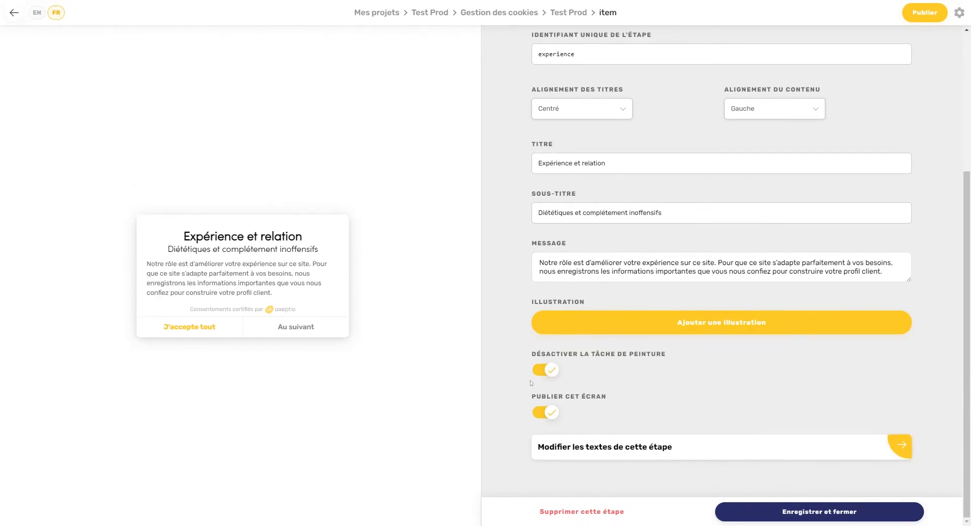
pyautogui.scroll(4, 602, 73)
pyautogui.click(602, 74)
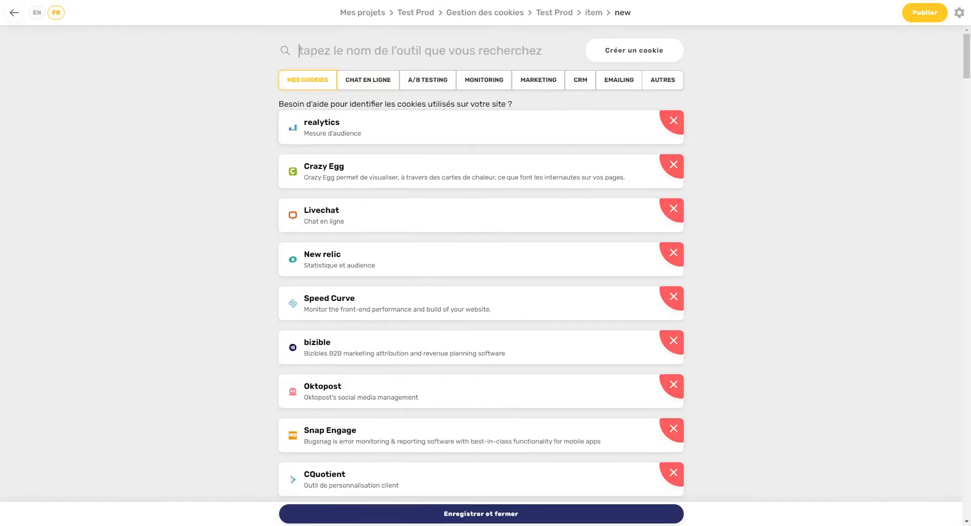
# Step: Search and pick the Hotjar, A/B Tasty and Hubspot cookies, then save the selection
pyautogui.write('hot')
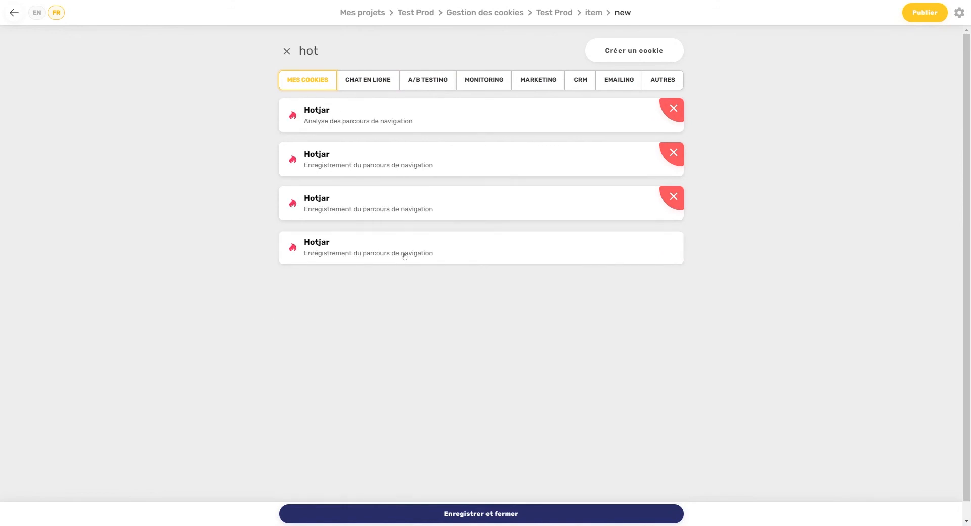
pyautogui.click(404, 261)
pyautogui.doubleClick(309, 50)
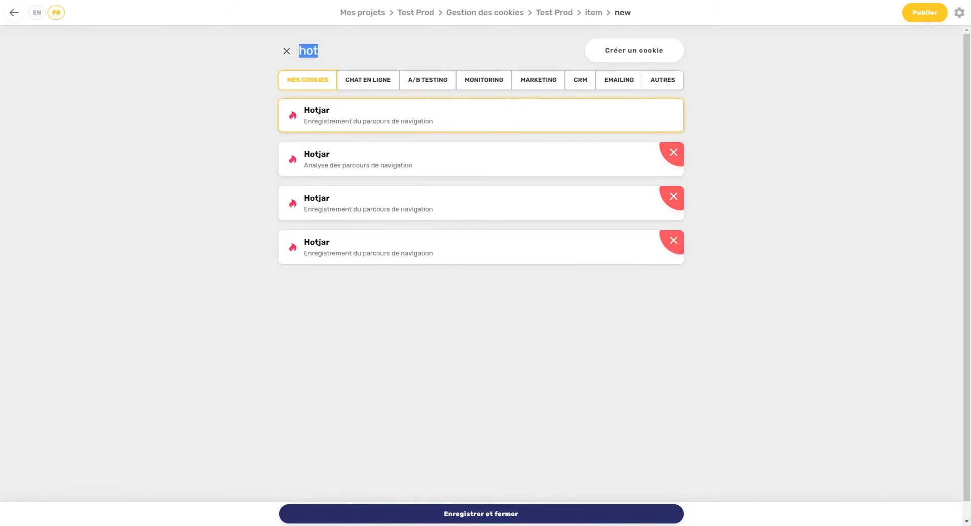
pyautogui.write('A/B')
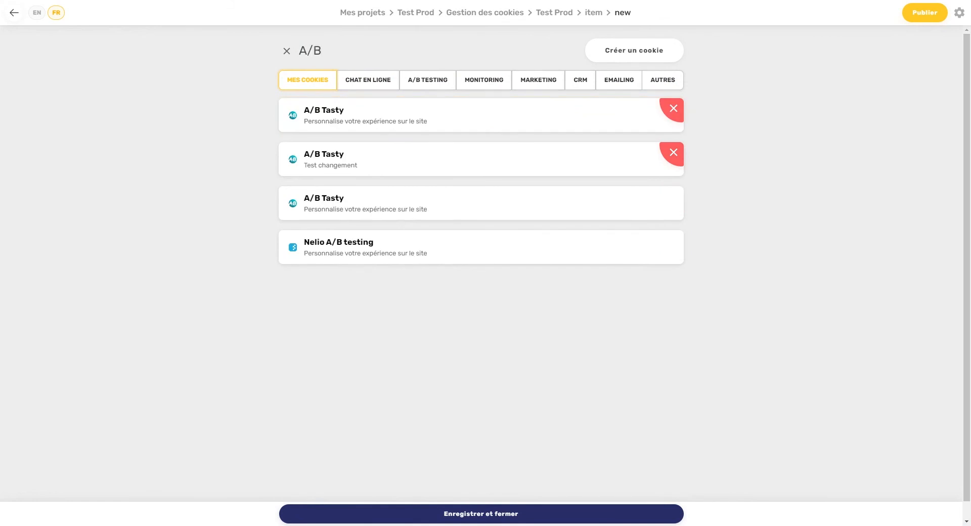
pyautogui.click(365, 202)
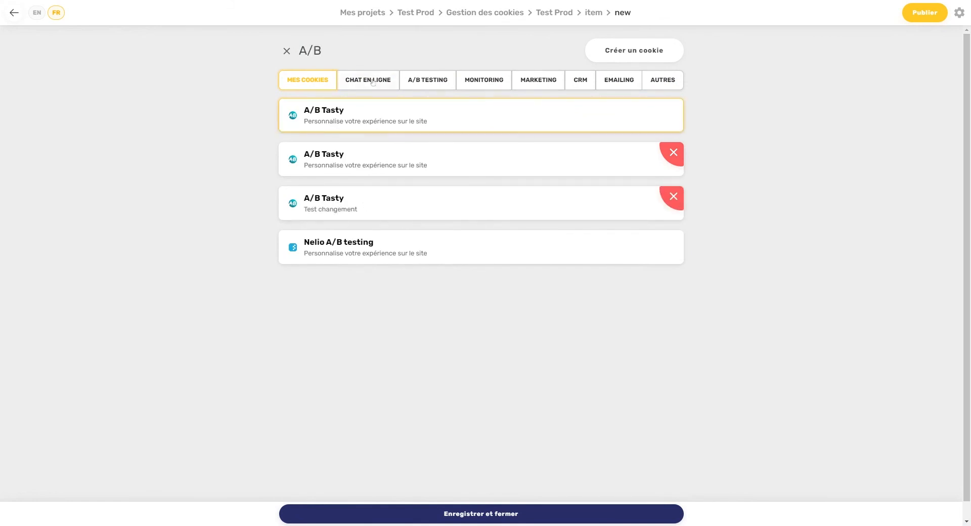
pyautogui.moveTo(322, 50); pyautogui.dragTo(298, 50)
pyautogui.write('Hubspot')
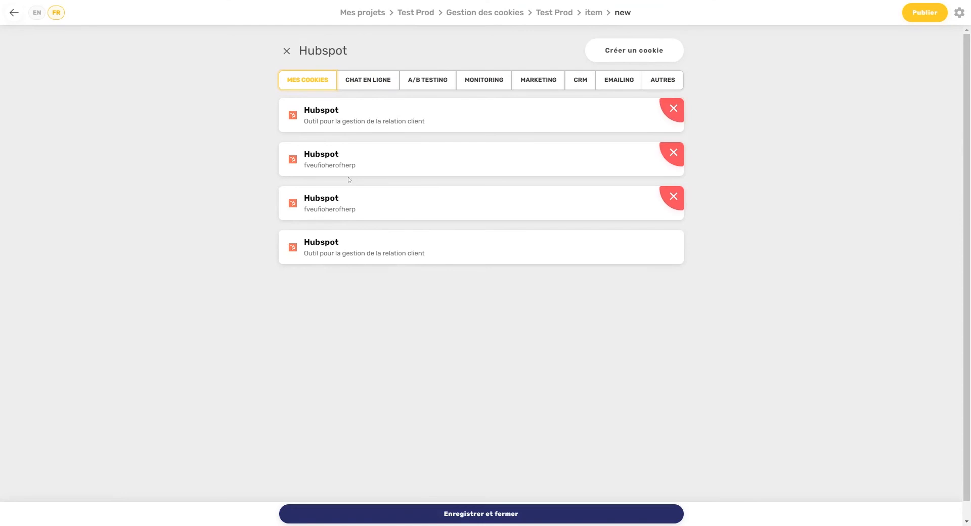
pyautogui.click(401, 254)
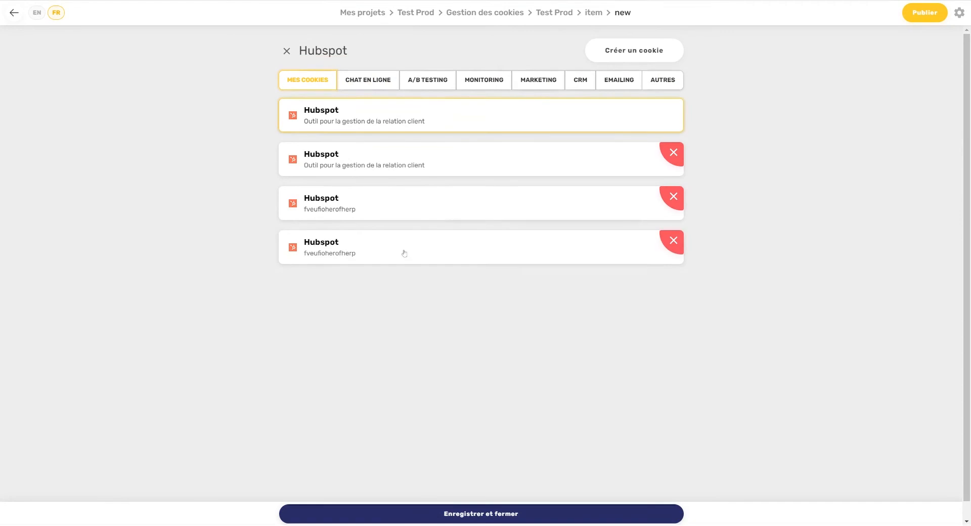
pyautogui.click(523, 514)
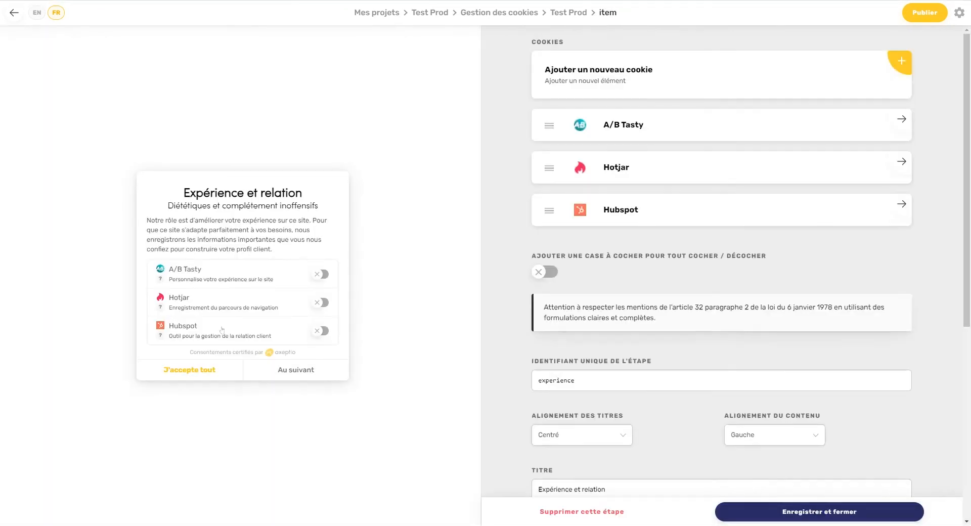
# Step: Enable the Tout cocher option on the Expérience et relation step and save it
pyautogui.click(546, 273)
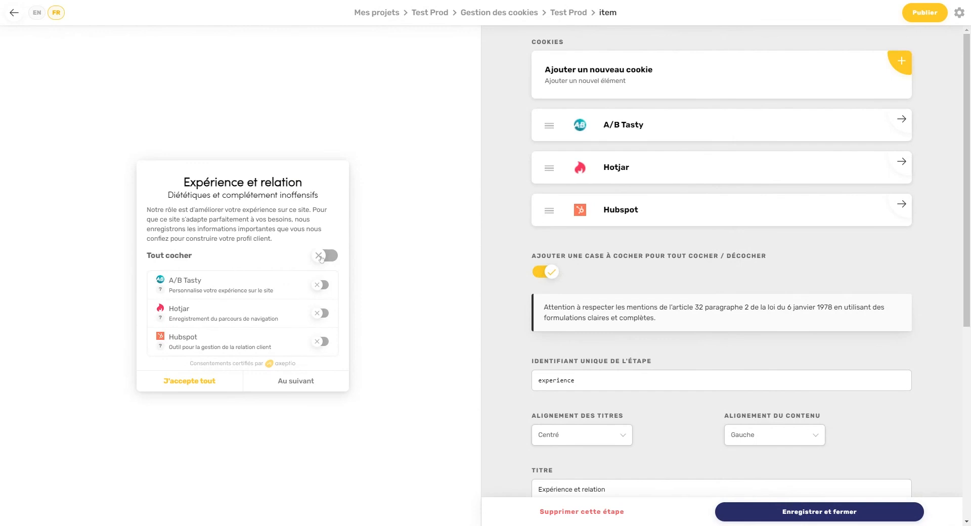
pyautogui.scroll(-3, 755, 315)
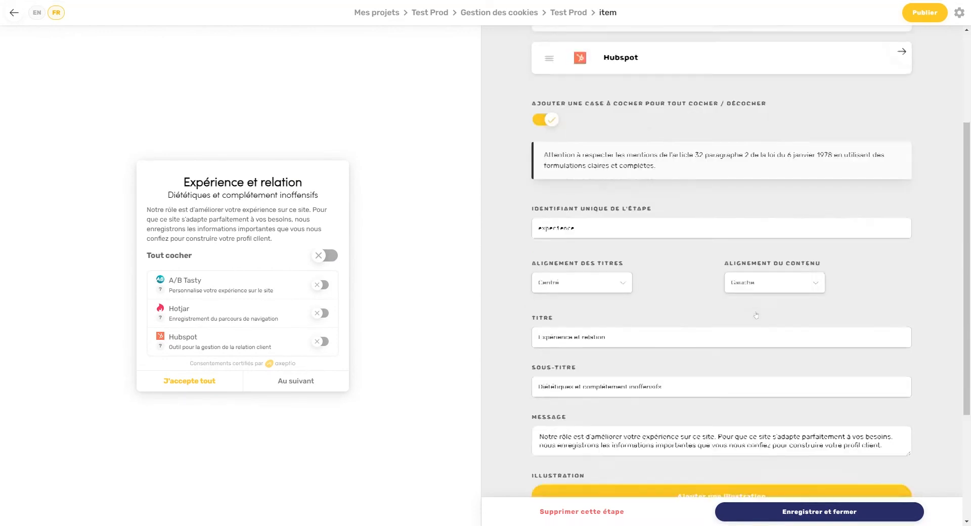
pyautogui.scroll(-3, 756, 315)
pyautogui.click(789, 503)
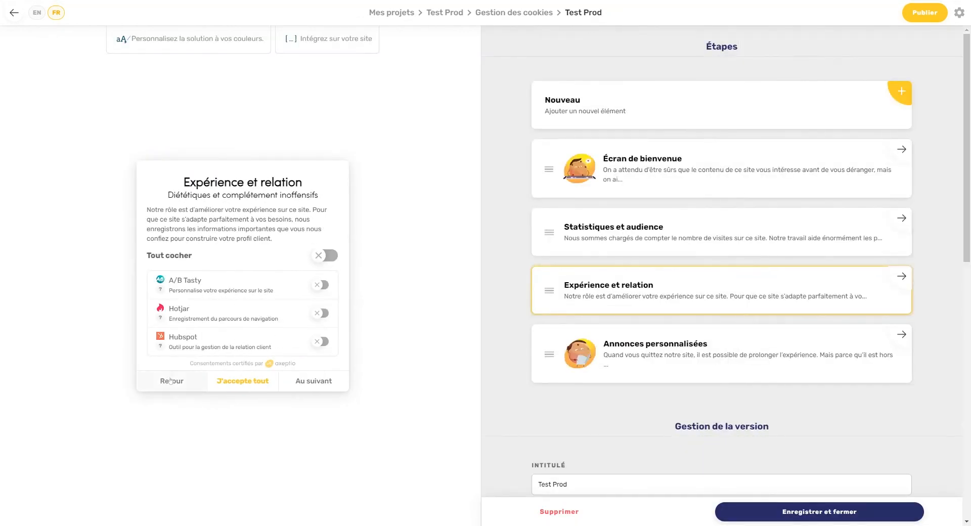
# Step: Walk the widget preview from the welcome screen through to Annonces personnalisées, accepting Google Analytics and all cookies
pyautogui.click(170, 380)
pyautogui.click(185, 350)
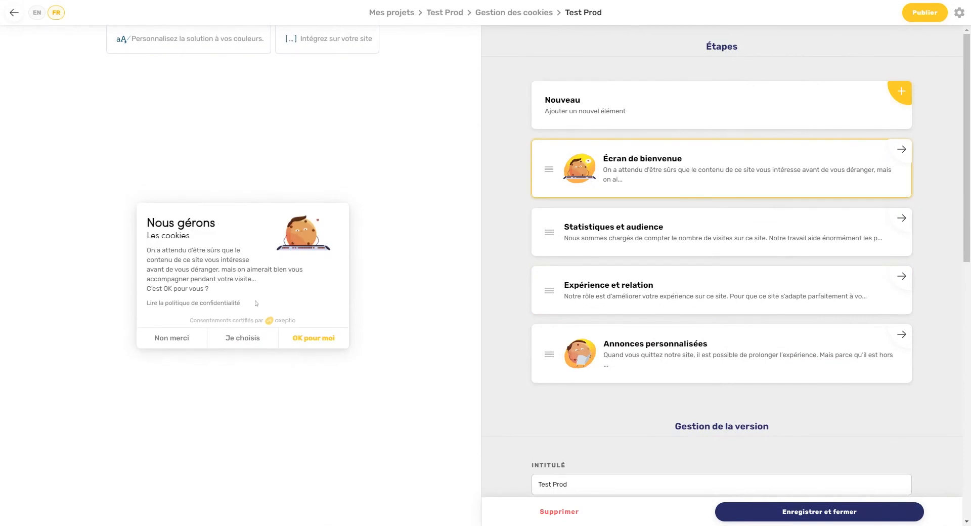
pyautogui.click(231, 338)
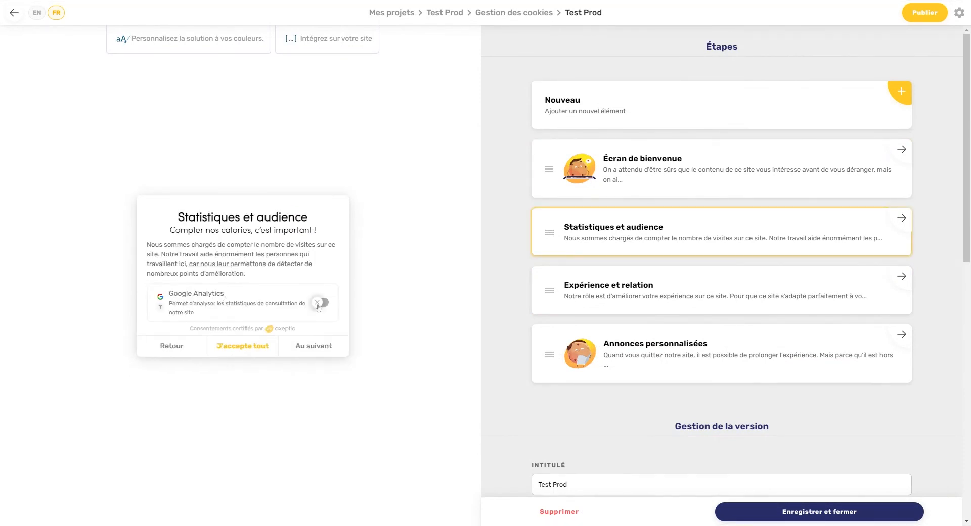
pyautogui.click(322, 303)
pyautogui.click(331, 352)
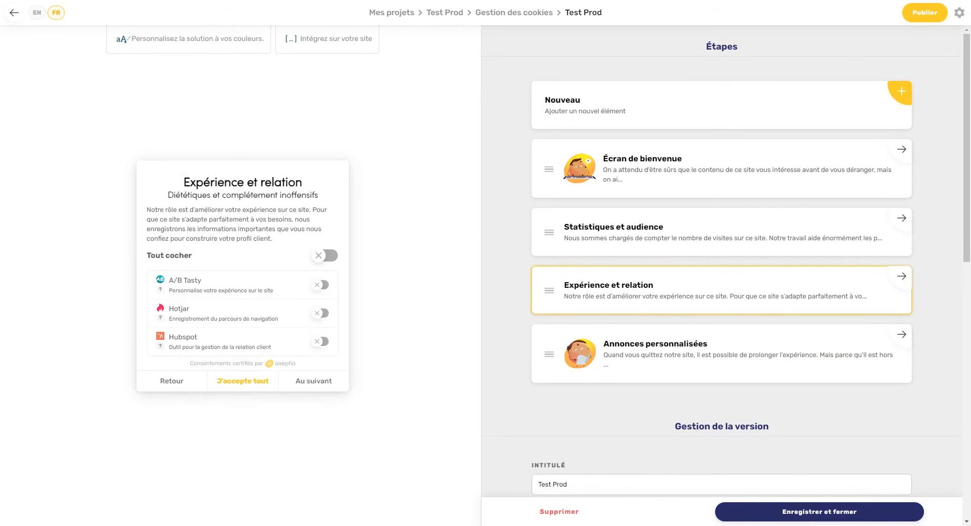
pyautogui.click(325, 256)
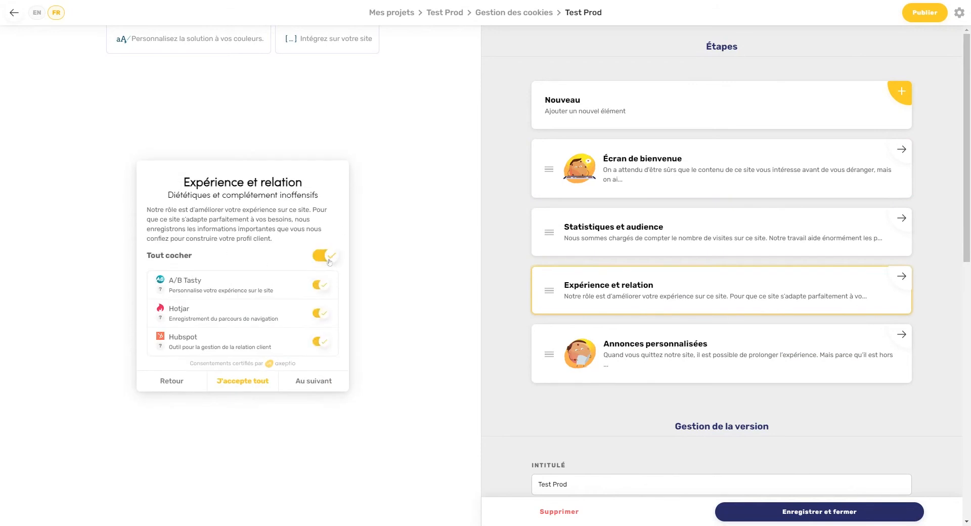
pyautogui.click(325, 255)
pyautogui.click(261, 383)
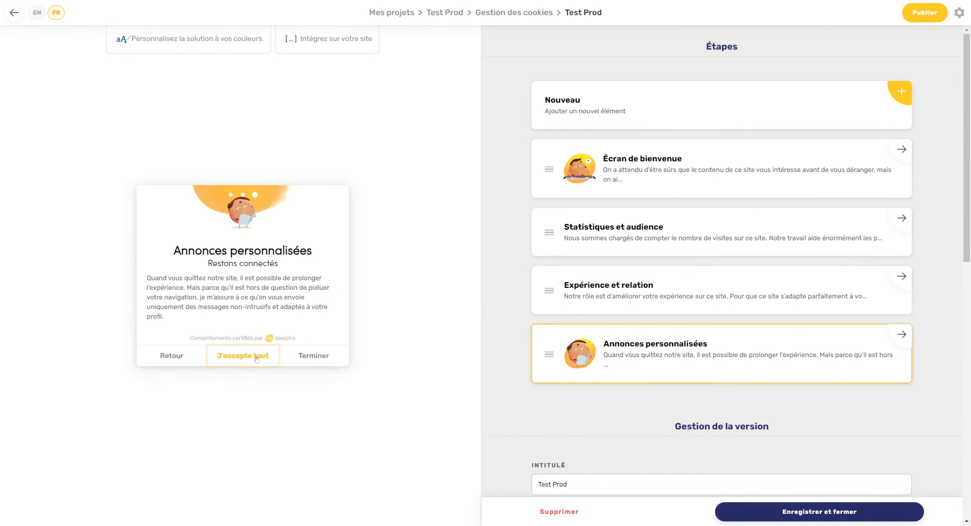
# Step: Delete the Annonces personnalisées illustration and enable 'Désactiver la tâche de peinture'
pyautogui.click(644, 364)
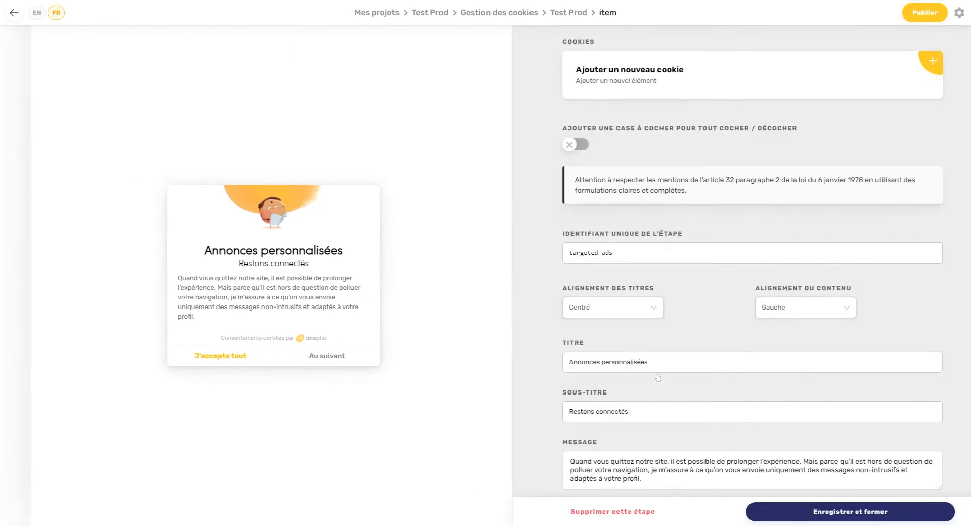
pyautogui.scroll(-6, 666, 318)
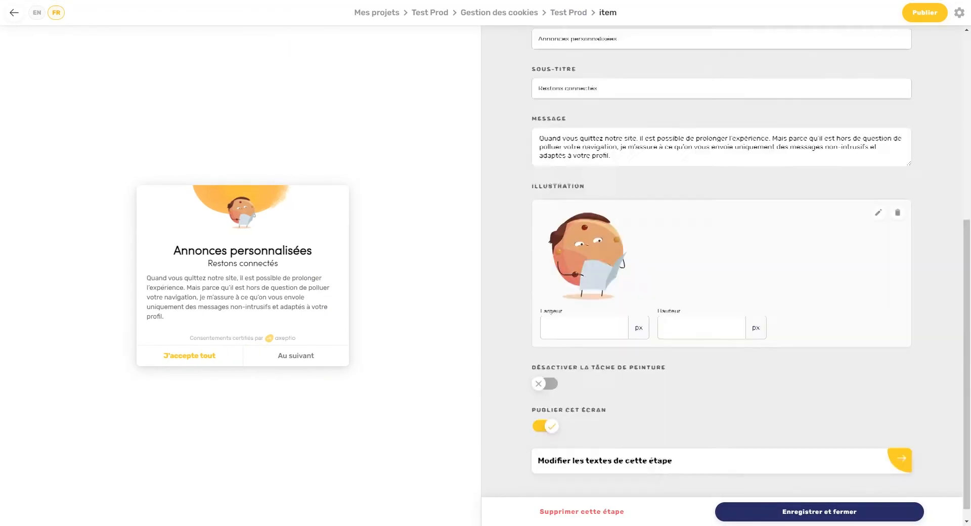
pyautogui.click(897, 198)
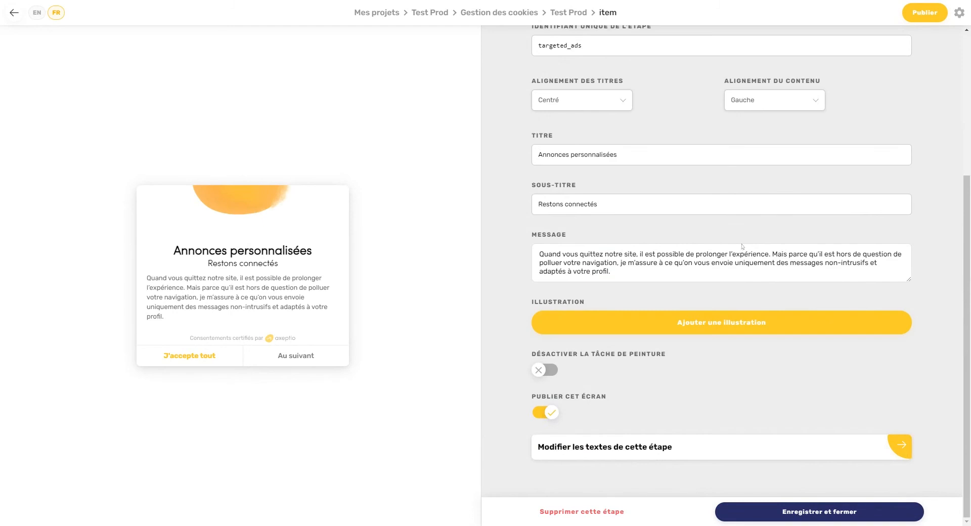
pyautogui.click(544, 370)
pyautogui.scroll(4, 683, 124)
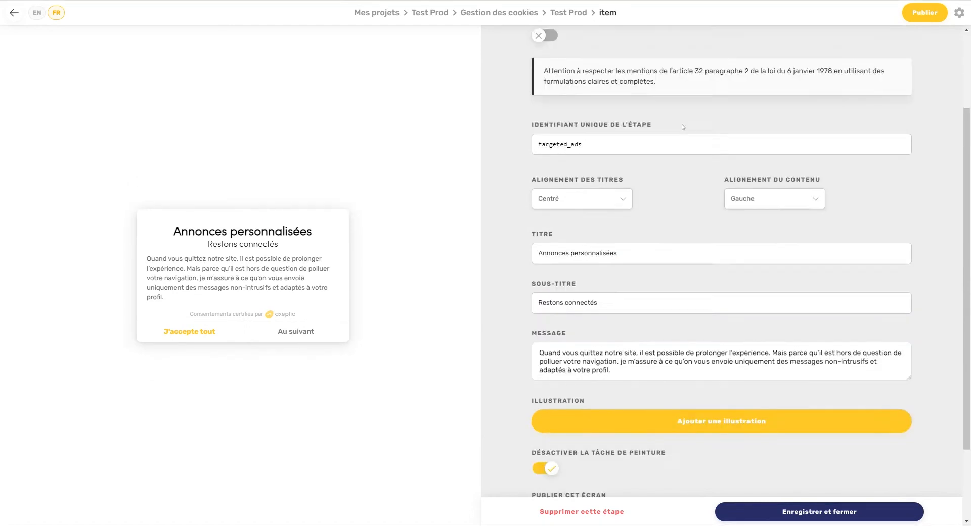
pyautogui.click(710, 74)
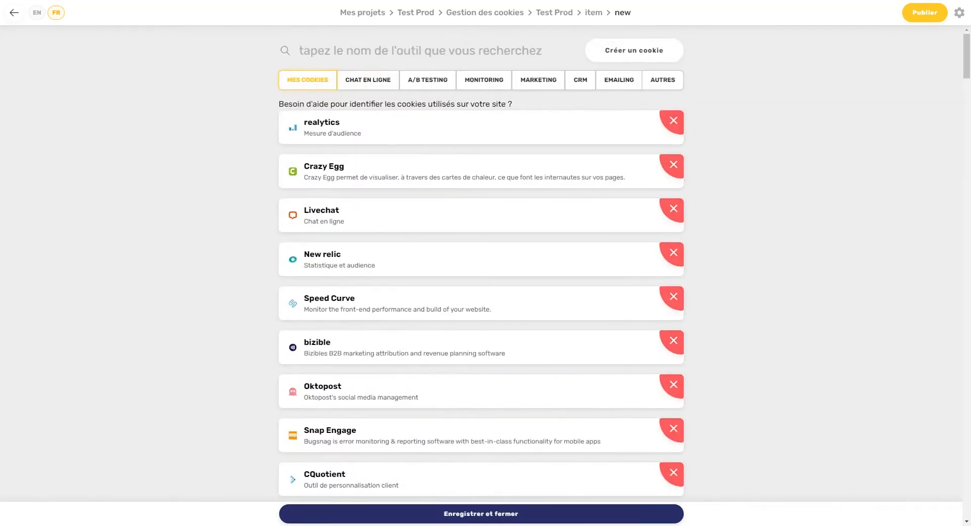
# Step: Add Facebook Pixel, Linkedin and Twitter cookies to Annonces personnalisées, then enable its Tout cocher toggle
pyautogui.write('face')
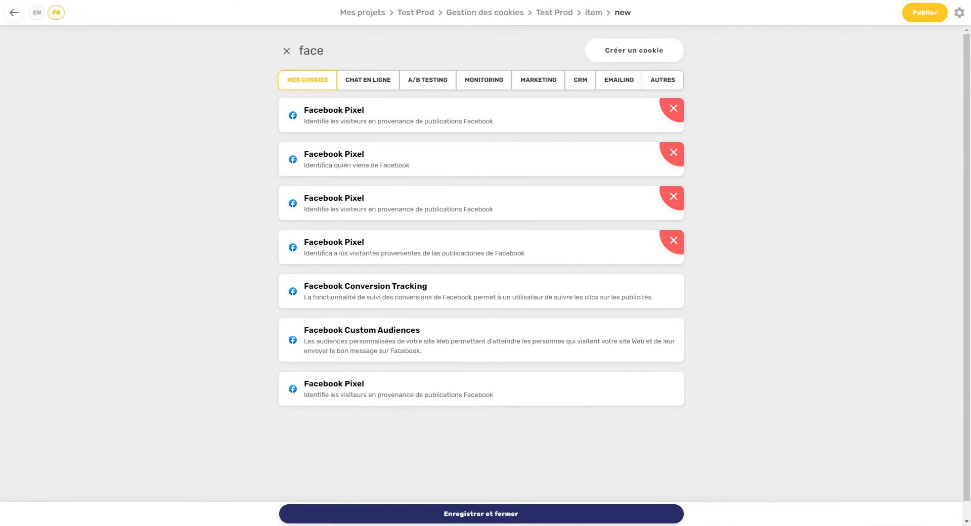
pyautogui.click(399, 385)
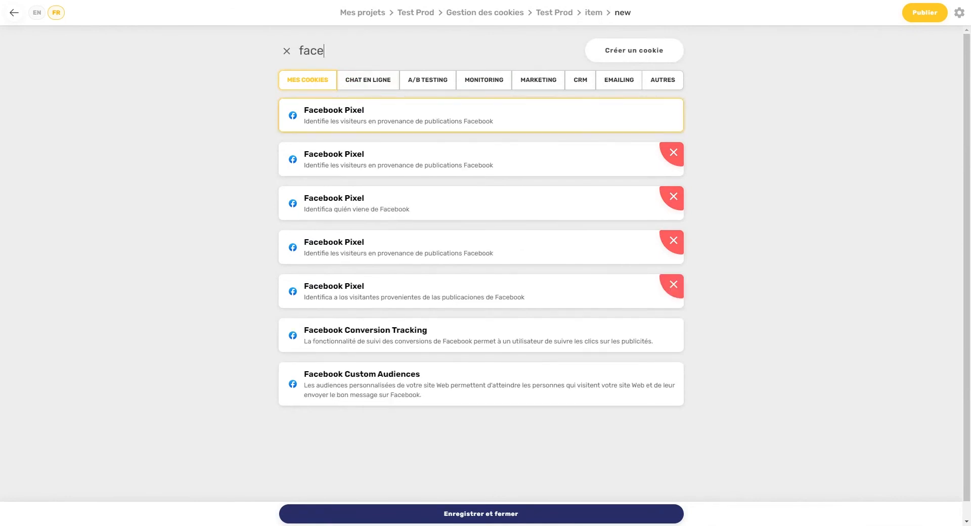
pyautogui.hotkey('ctrl', 'a')
pyautogui.press('BackSpace')
pyautogui.write('link')
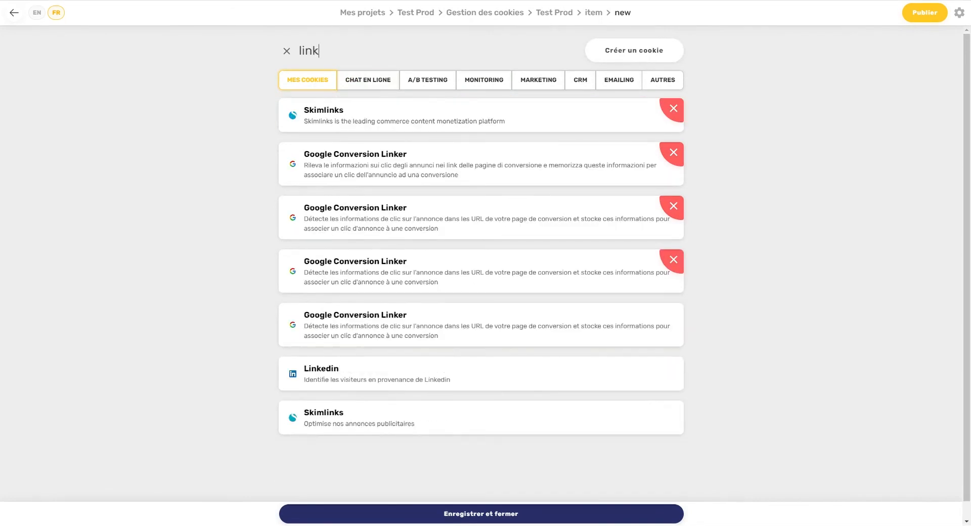
pyautogui.write('e')
pyautogui.click(440, 324)
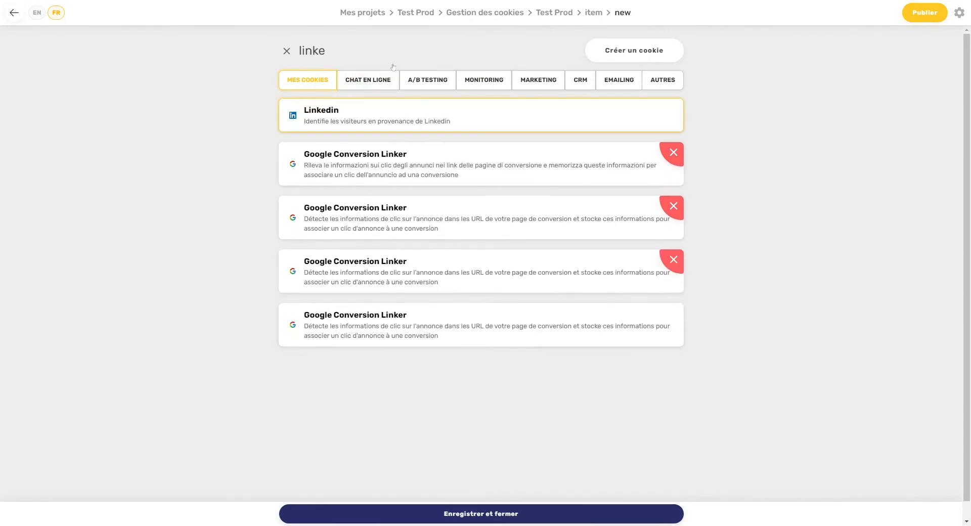
pyautogui.hotkey('ctrl', 'a')
pyautogui.write('twi')
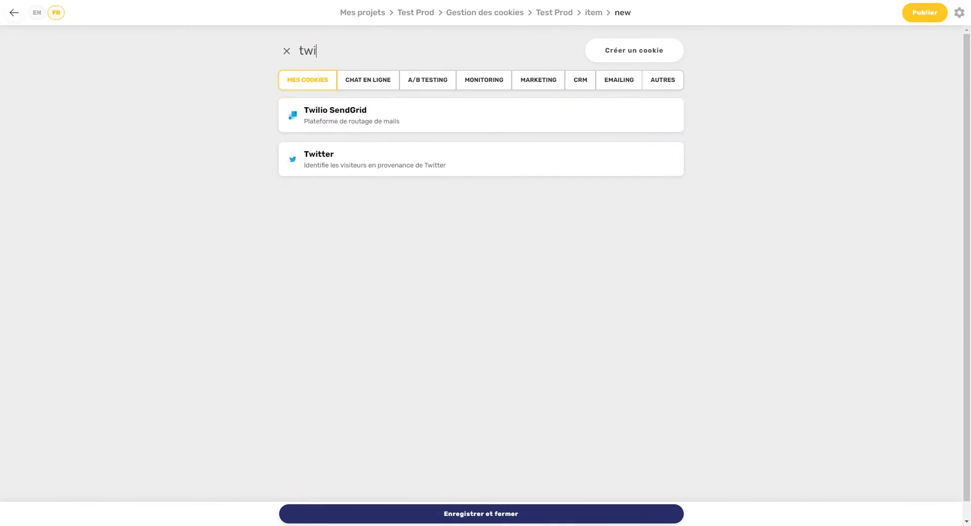
pyautogui.write('tter')
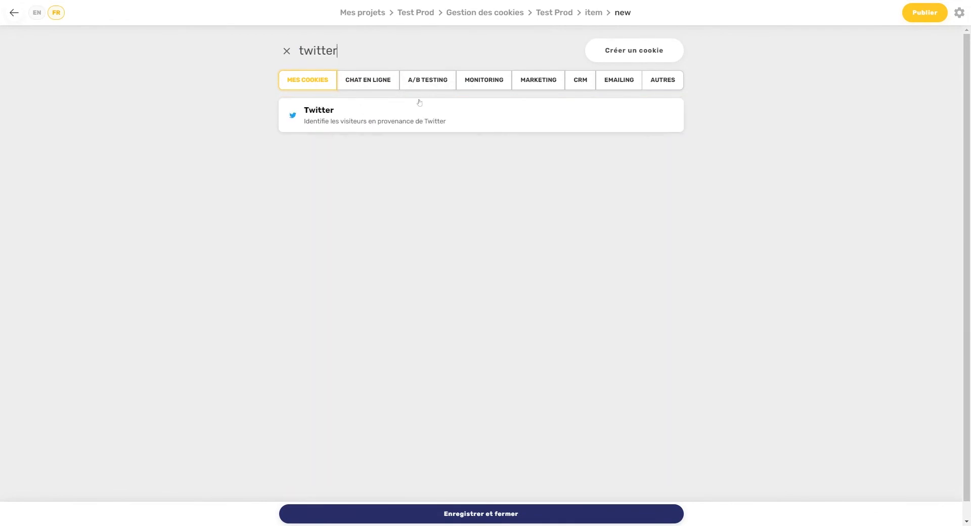
pyautogui.click(431, 115)
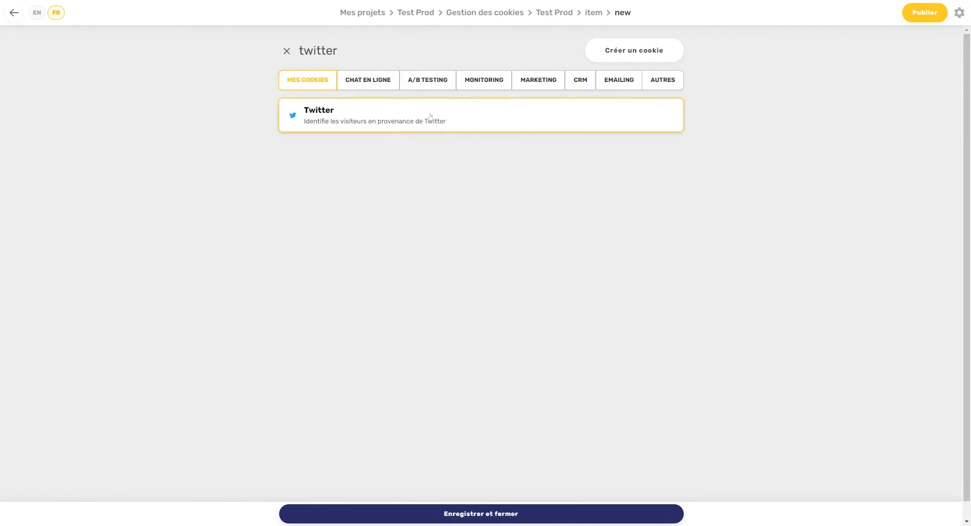
pyautogui.click(477, 512)
pyautogui.click(554, 273)
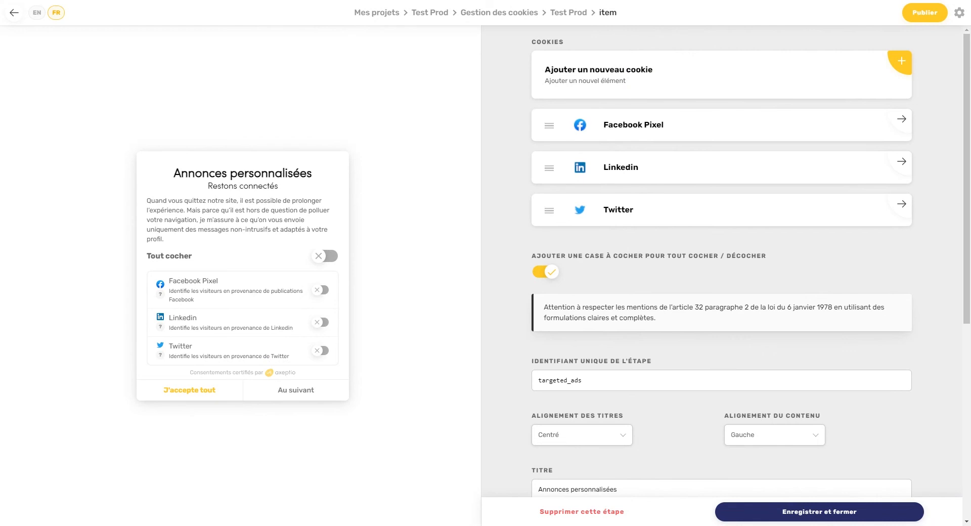
# Step: Save Annonces personnalisées, step the preview back twice, and open the Statistiques et audience step
pyautogui.click(816, 508)
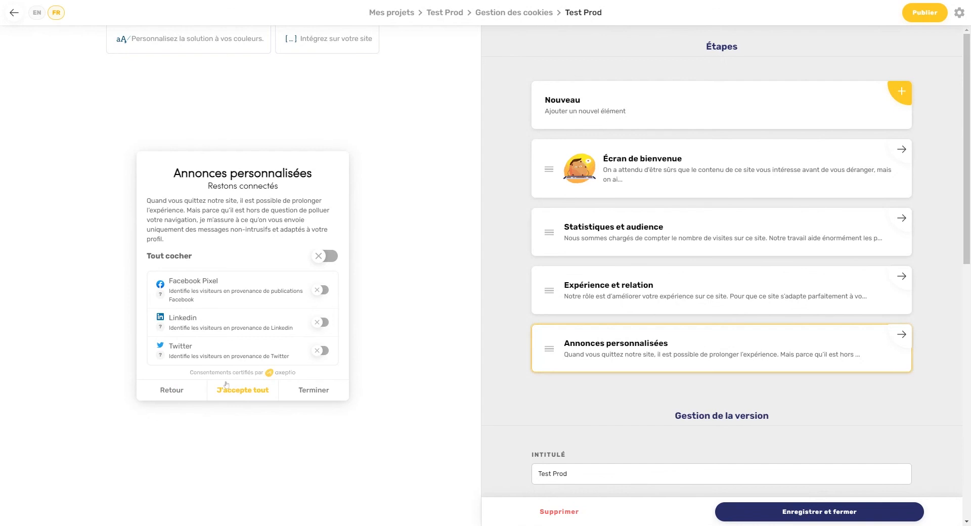
pyautogui.click(175, 389)
pyautogui.click(175, 389)
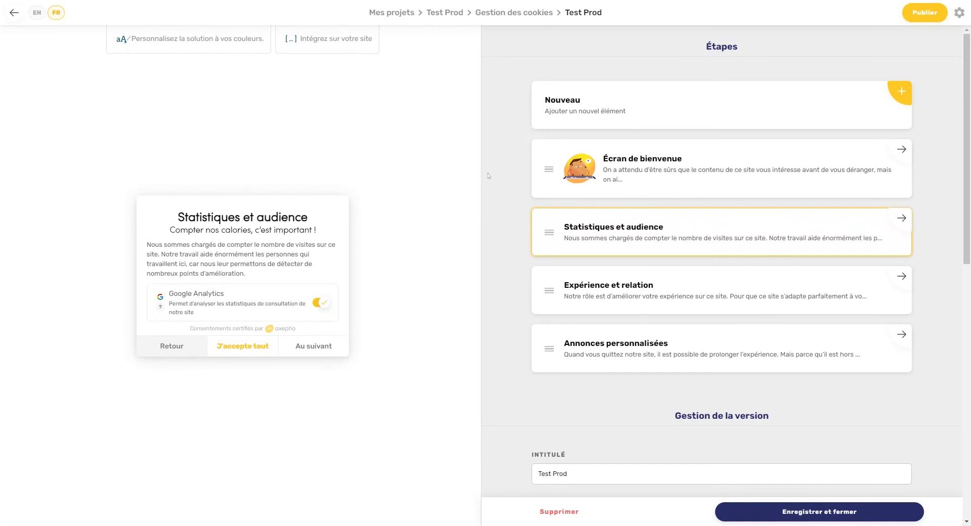
pyautogui.click(563, 217)
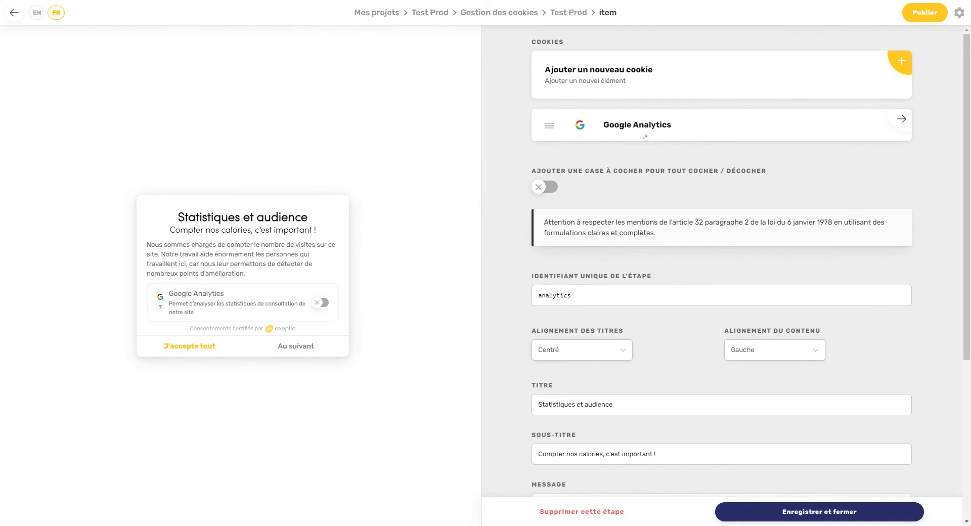
# Step: Search the cookie catalogue for 'test' and start a new custom cookie with Créer un cookie
pyautogui.click(633, 84)
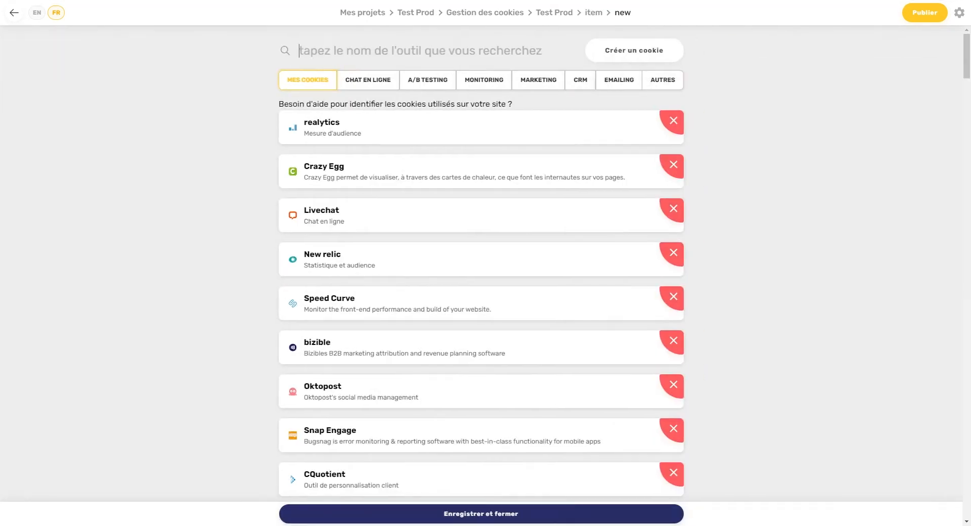
pyautogui.write('test')
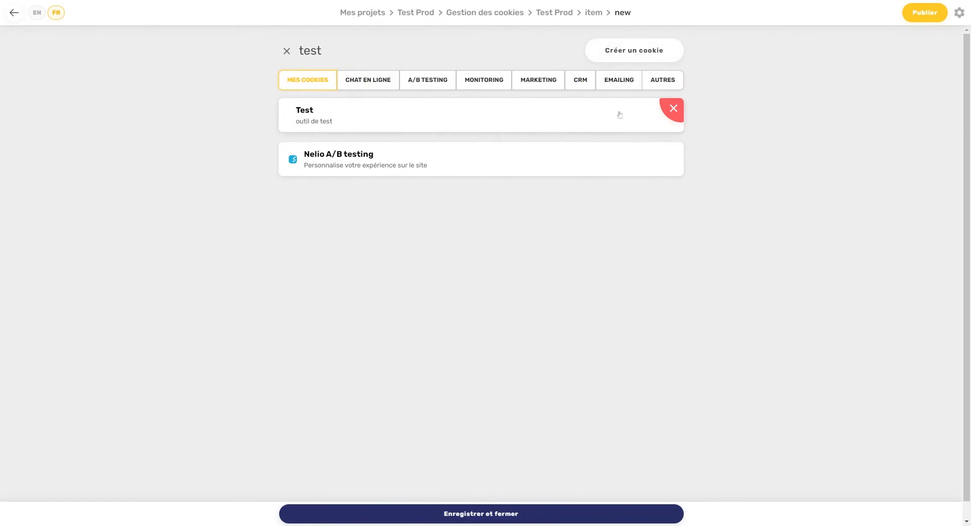
pyautogui.click(631, 54)
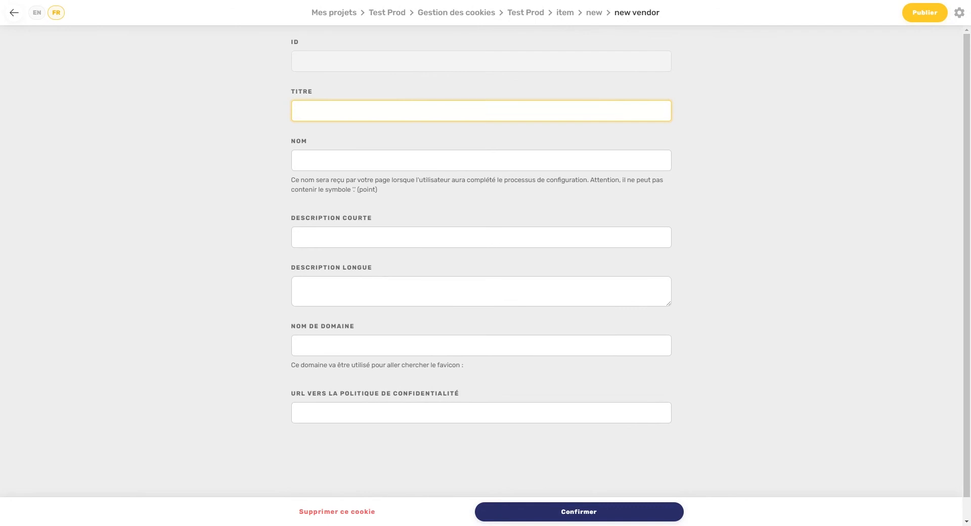
# Step: Give the new cookie the title and name 'Test2' and short description 'Outil Statistique'
pyautogui.write('Test2')
pyautogui.hotkey('ctrl', 'a')
pyautogui.hotkey('ctrl', 'c')
pyautogui.press('Tab')
pyautogui.hotkey('ctrl', 'v')
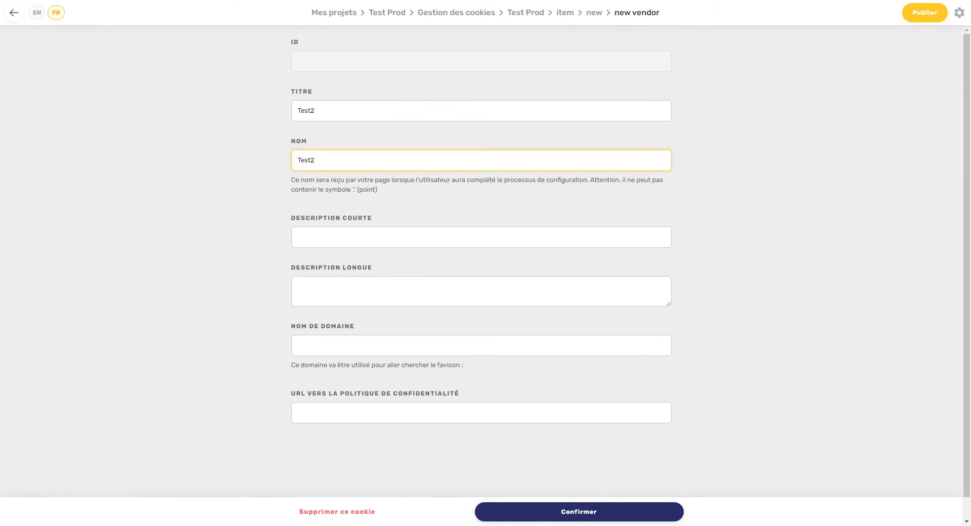
pyautogui.press('Tab')
pyautogui.write('Outil Sta')
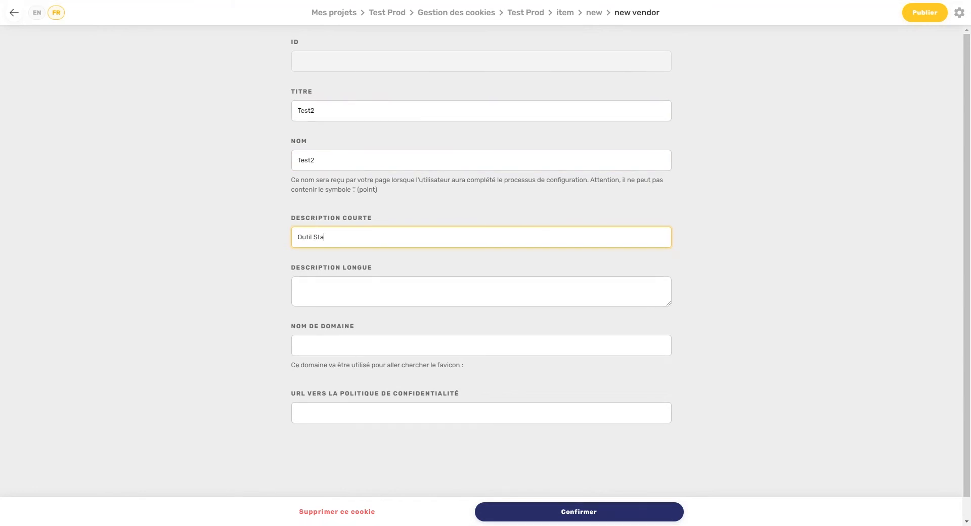
pyautogui.write('tistique')
pyautogui.click(299, 287)
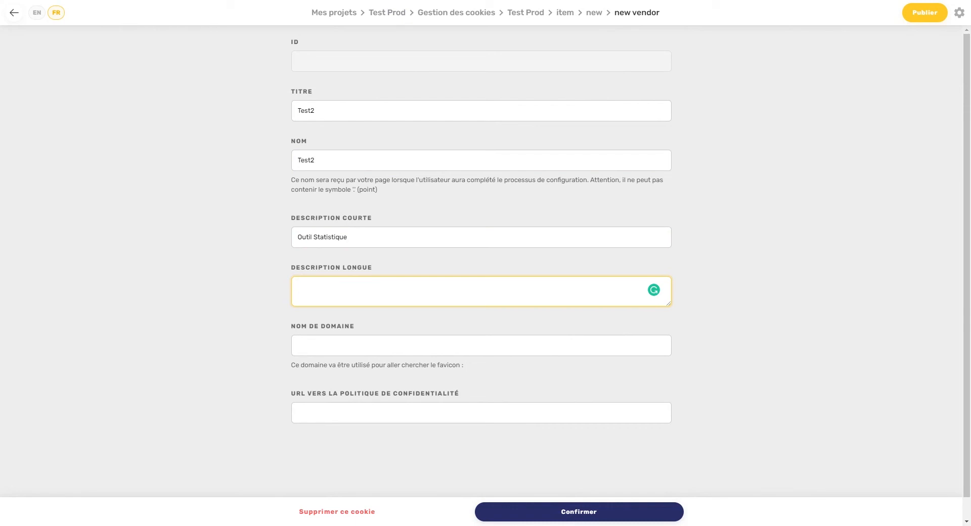
pyautogui.click(299, 345)
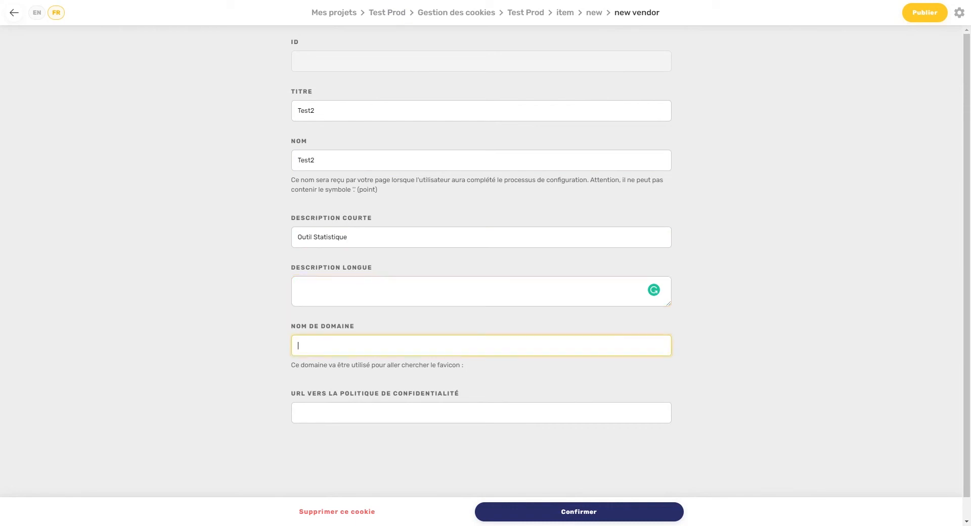
pyautogui.write('Test')
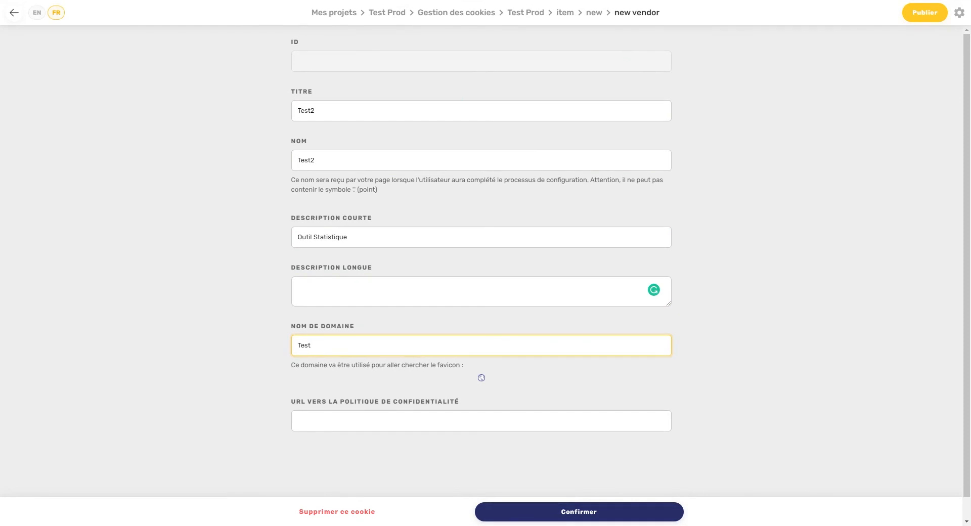
pyautogui.click(675, 2)
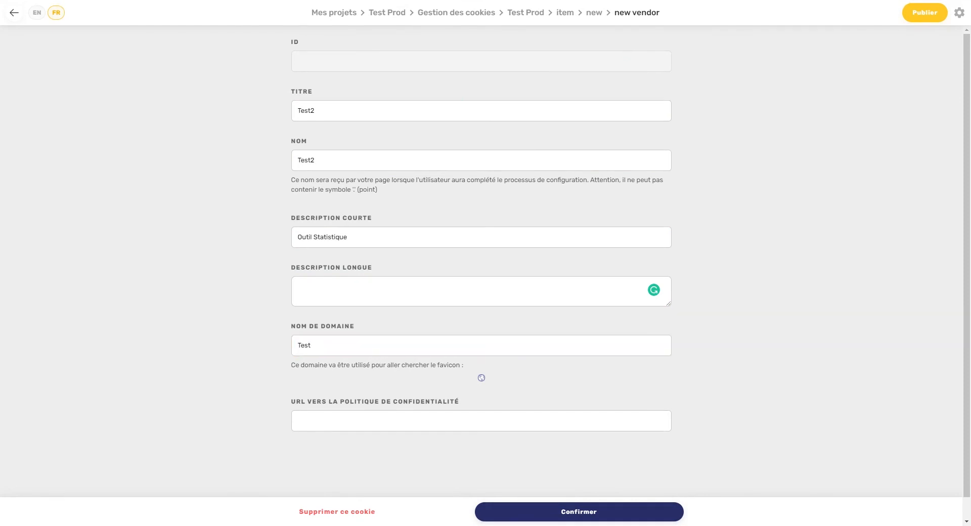
pyautogui.click(311, 345)
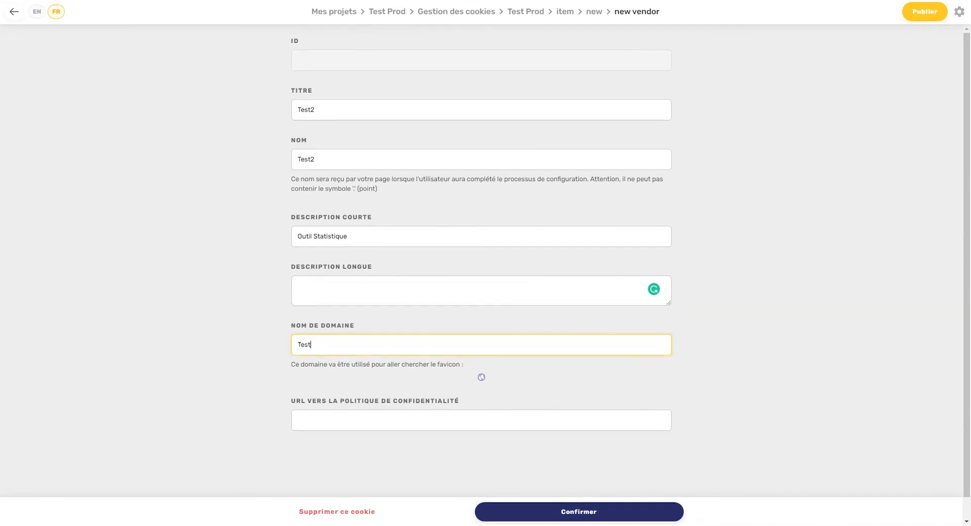
pyautogui.hotkey('ctrl', 'a')
pyautogui.hotkey('ctrl', 'v')
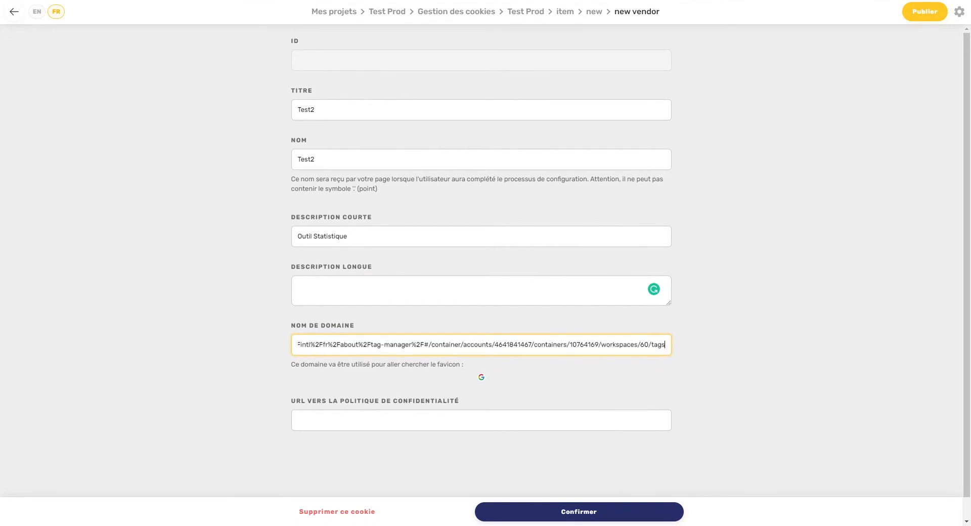
pyautogui.moveTo(344, 344); pyautogui.dragTo(688, 332)
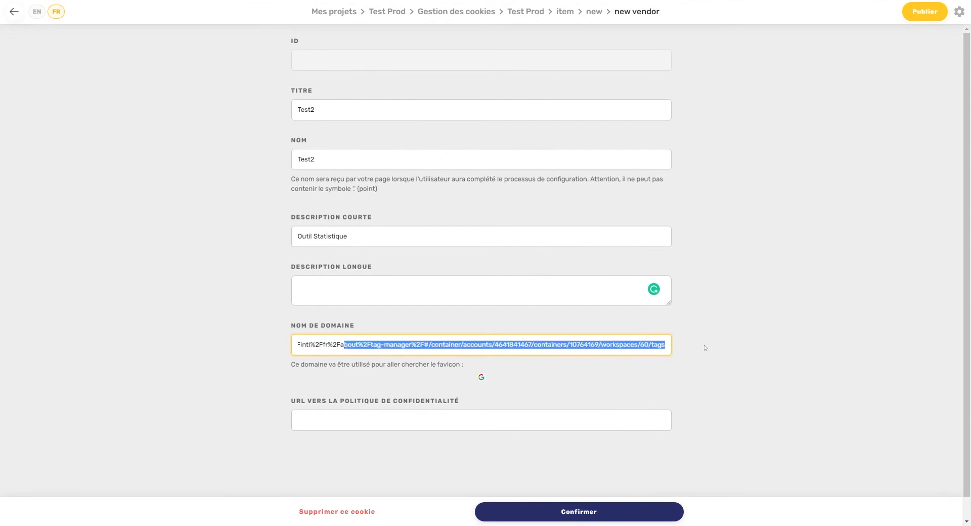
pyautogui.press('Left')
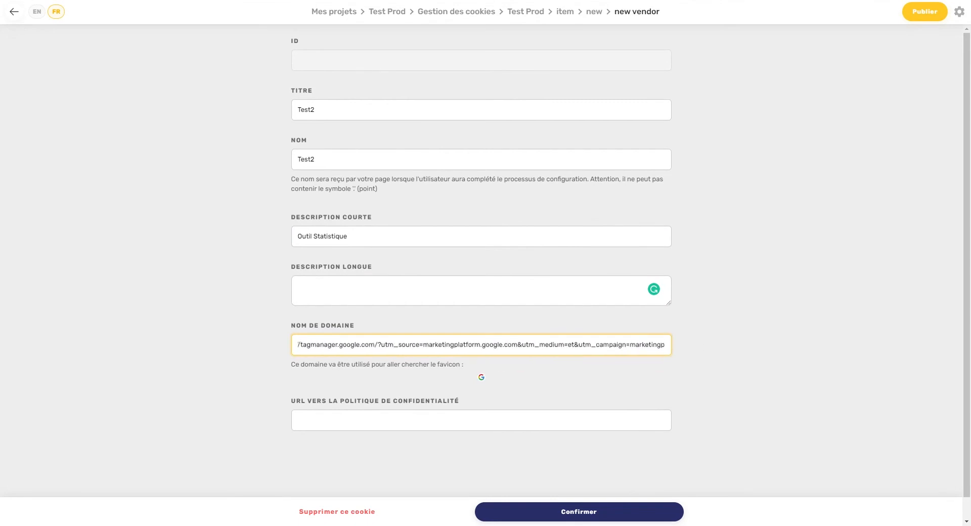
pyautogui.press('BackSpace')
pyautogui.press('BackSpace')
pyautogui.press('BackSpace')
pyautogui.press('BackSpace')
pyautogui.press('BackSpace')
pyautogui.press('BackSpace')
pyautogui.press('BackSpace')
pyautogui.press('BackSpace')
pyautogui.press('BackSpace')
pyautogui.press('BackSpace')
pyautogui.press('BackSpace')
pyautogui.press('BackSpace')
pyautogui.press('BackSpace')
pyautogui.press('BackSpace')
pyautogui.press('BackSpace')
pyautogui.press('BackSpace')
pyautogui.press('BackSpace')
pyautogui.hotkey('ctrl', 'shift', 'Right')
pyautogui.hotkey('ctrl', 'shift', 'Right')
pyautogui.hotkey('ctrl', 'shift', 'Right')
pyautogui.hotkey('ctrl', 'shift', 'Right')
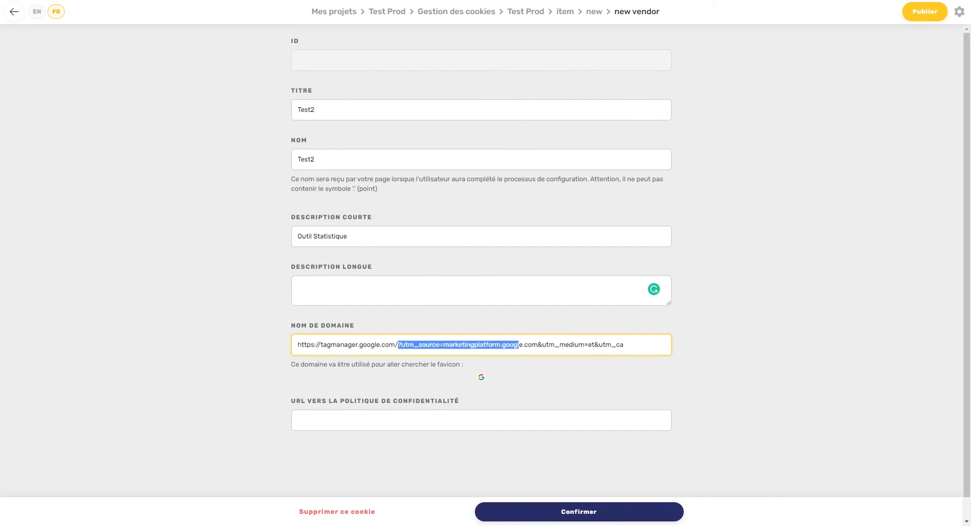
pyautogui.hotkey('shift', 'End')
pyautogui.press('Delete')
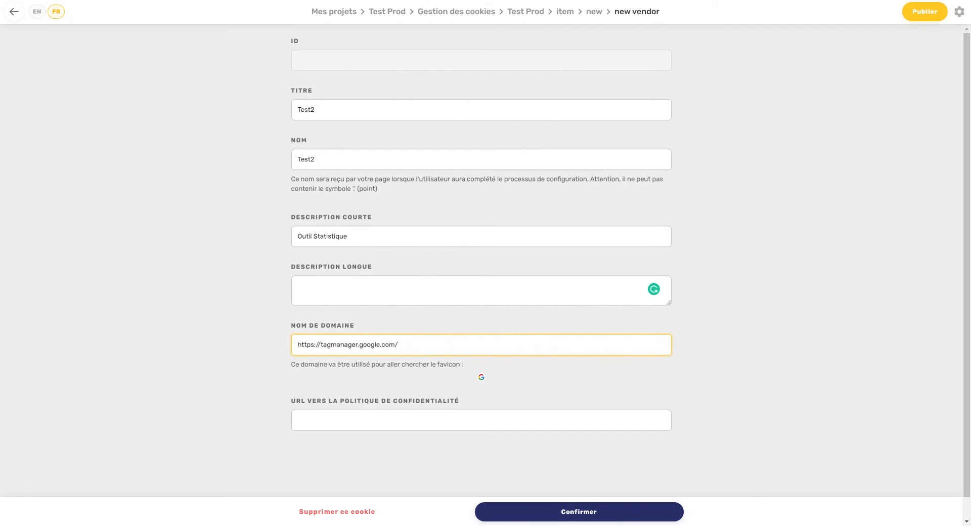
# Step: Copy the domain into the privacy-policy URL field and confirm the Test2 cookie
pyautogui.hotkey('shift', 'Tab')
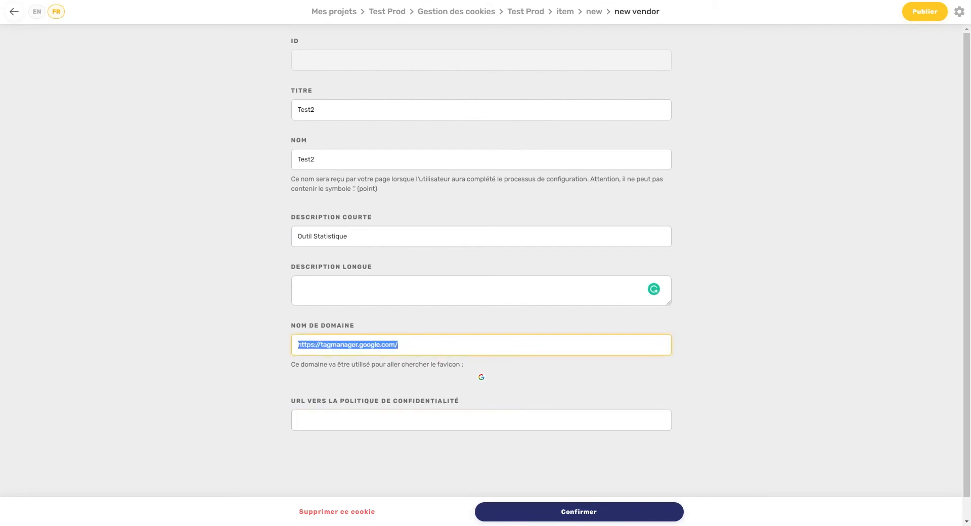
pyautogui.hotkey('ctrl', 'c')
pyautogui.press('Tab')
pyautogui.hotkey('ctrl', 'v')
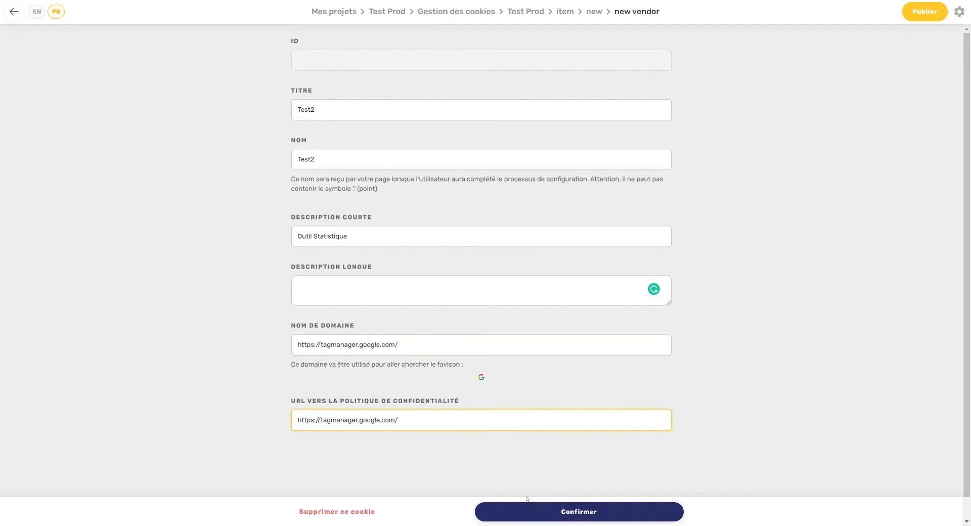
pyautogui.click(534, 510)
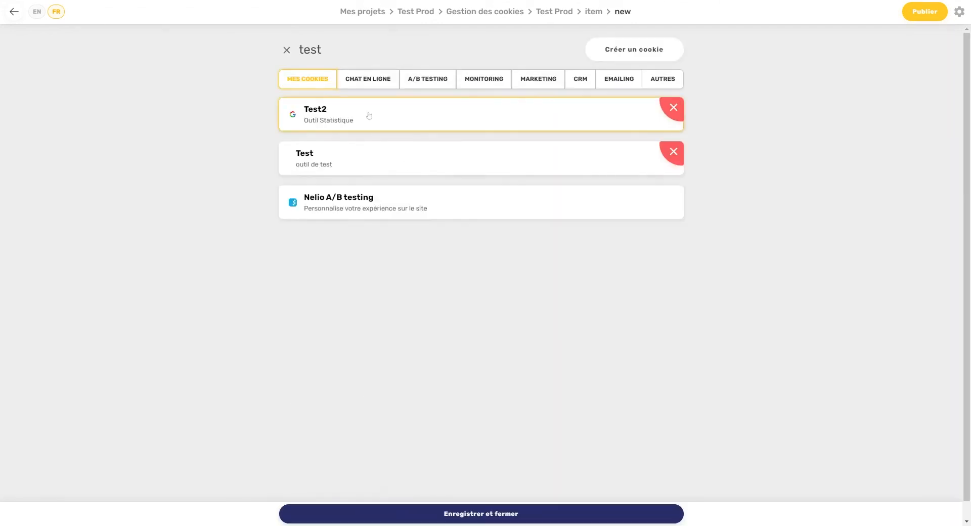
# Step: Save the cookie choice and the Statistiques et audience step, then test Test2 in the preview
pyautogui.click(457, 515)
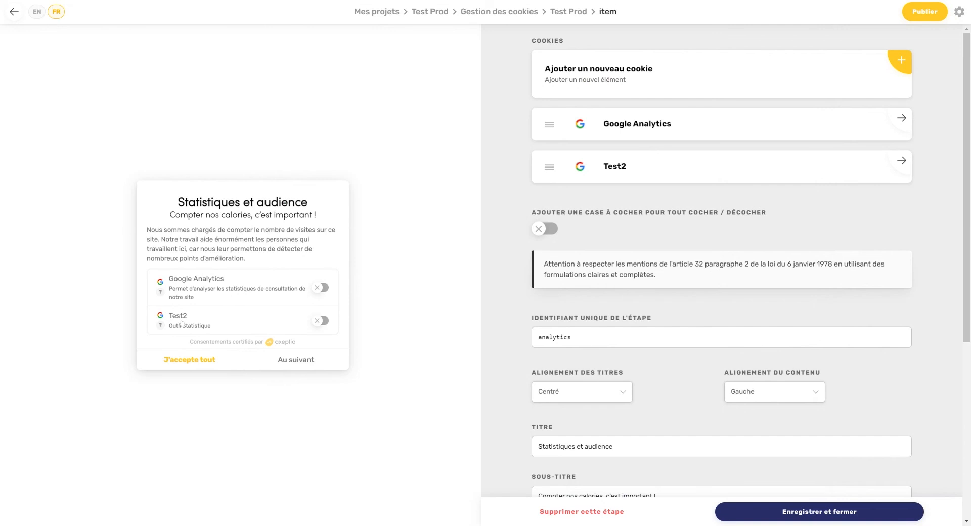
pyautogui.click(793, 511)
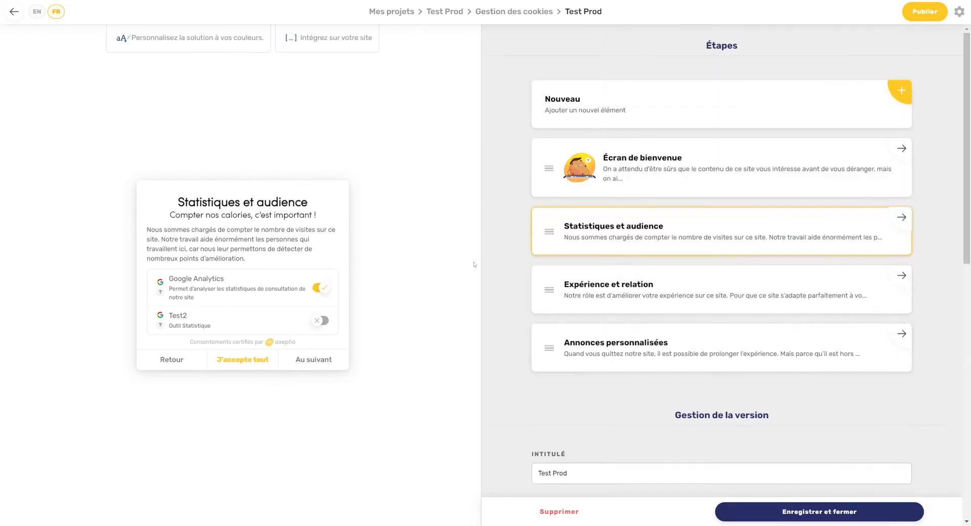
pyautogui.click(320, 320)
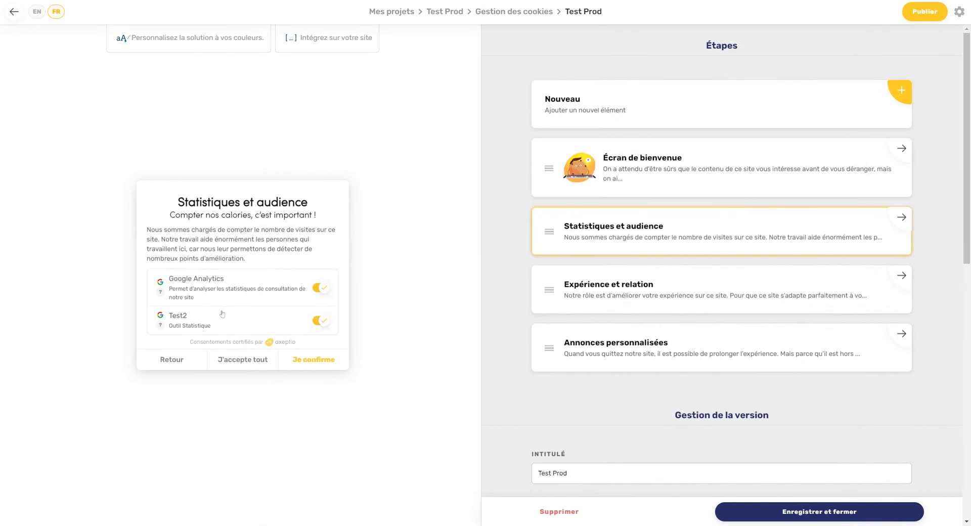
pyautogui.click(172, 359)
# Step: Switch on 'Enregistrer la preuve du consentement dans l'API Axeptio' under Gestion de la version
pyautogui.scroll(-5, 659, 266)
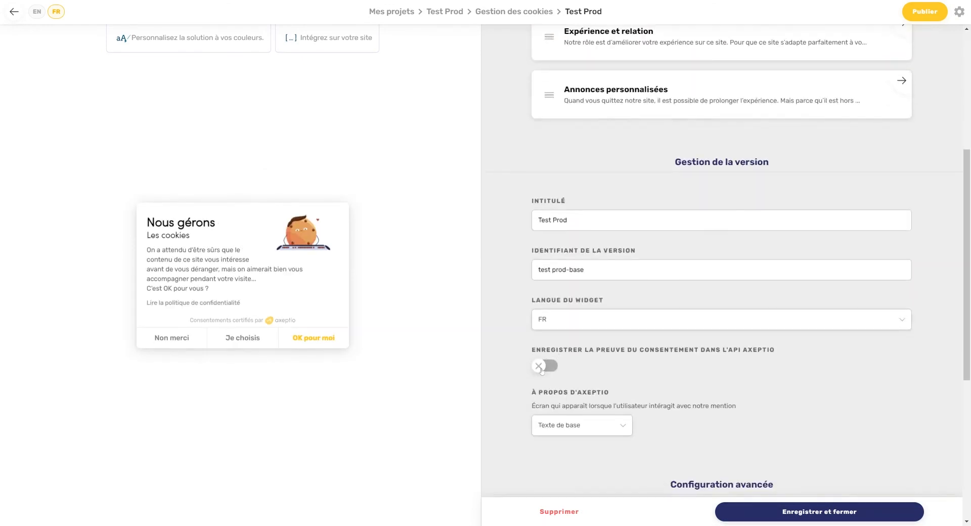
pyautogui.click(542, 371)
pyautogui.click(957, 11)
# Step: Review the Test Prod Registre des consentements, then go to Couleurs et charte graphique
pyautogui.click(890, 91)
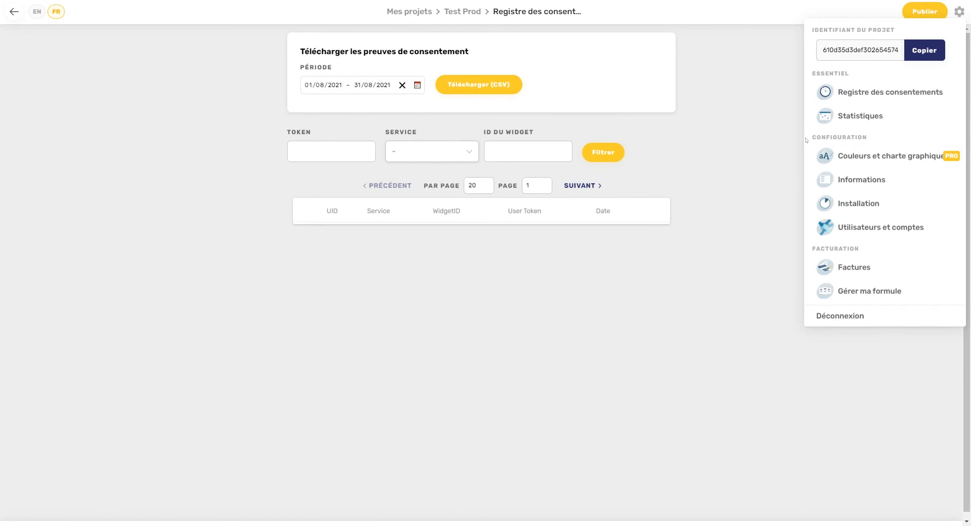
pyautogui.click(859, 156)
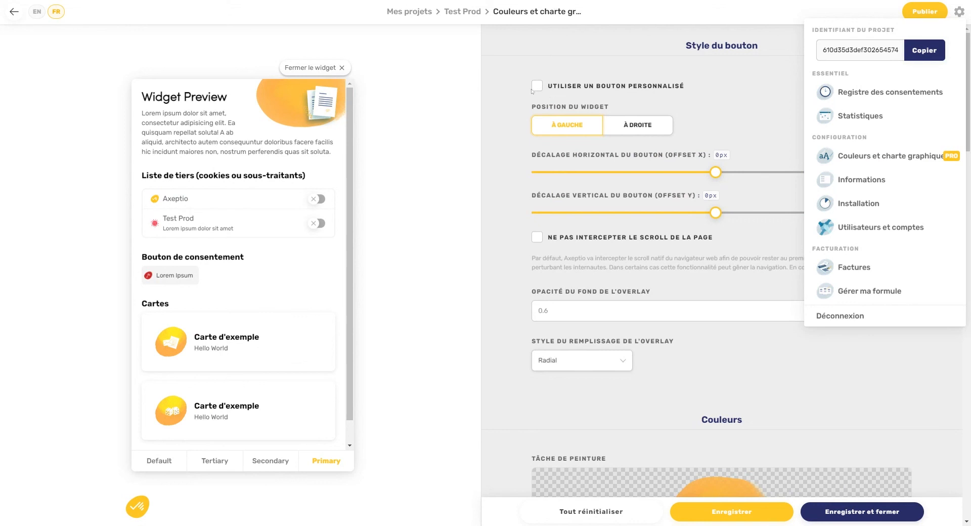
pyautogui.click(536, 87)
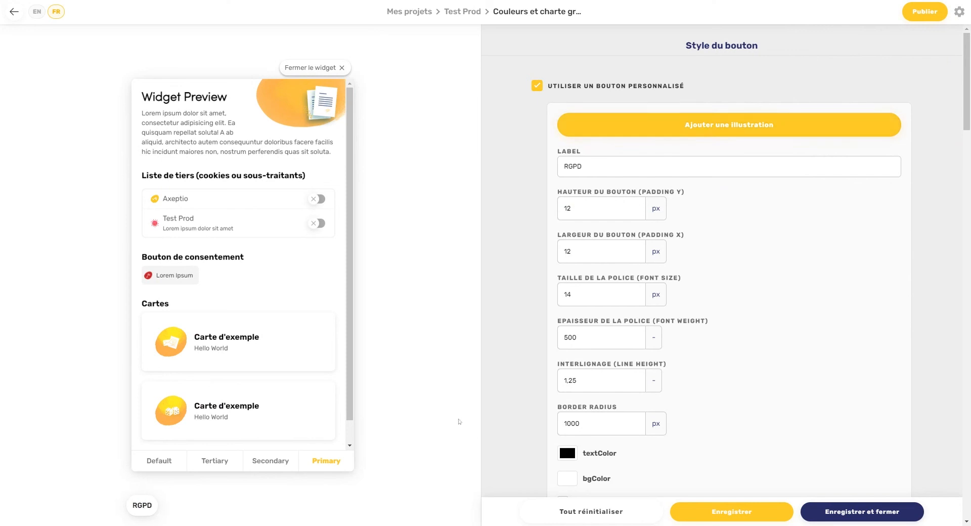
pyautogui.moveTo(582, 166); pyautogui.dragTo(626, 184)
pyautogui.scroll(-1, 634, 209)
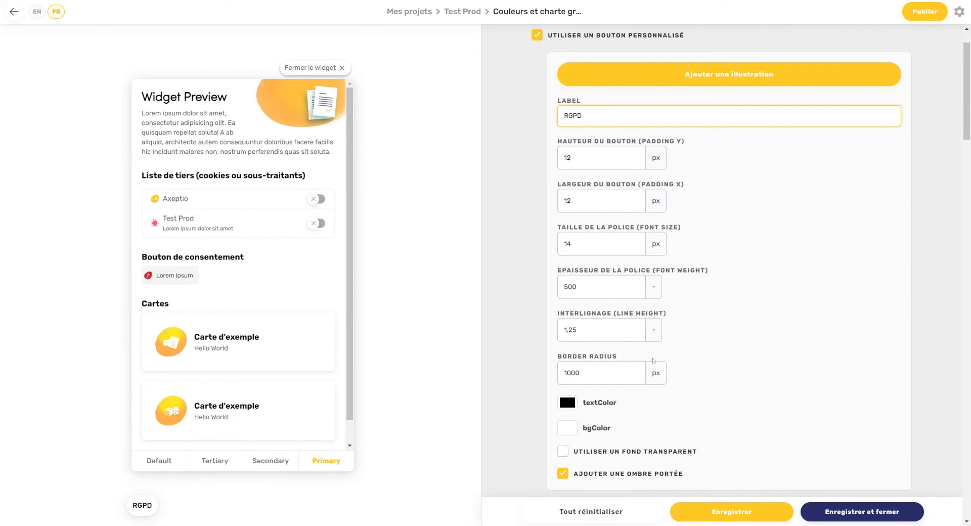
pyautogui.scroll(-2, 674, 433)
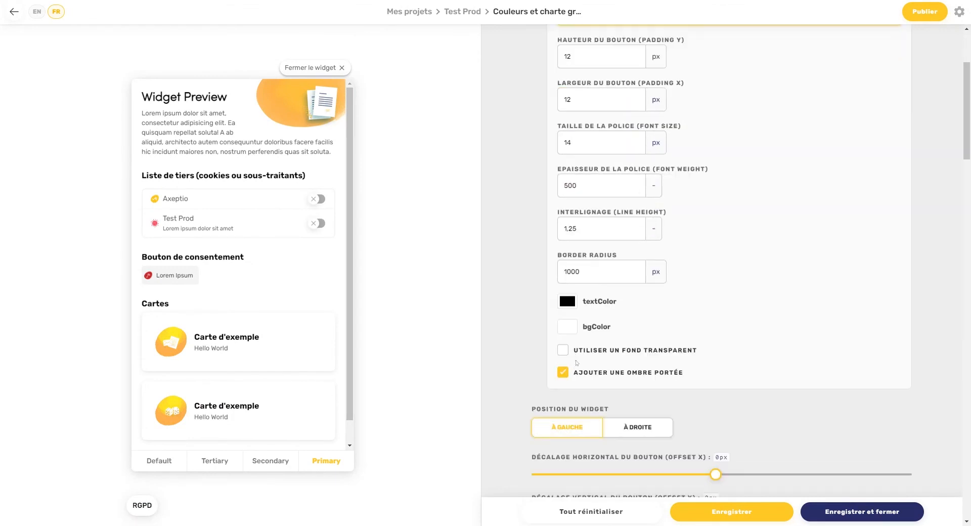
pyautogui.scroll(3, 591, 360)
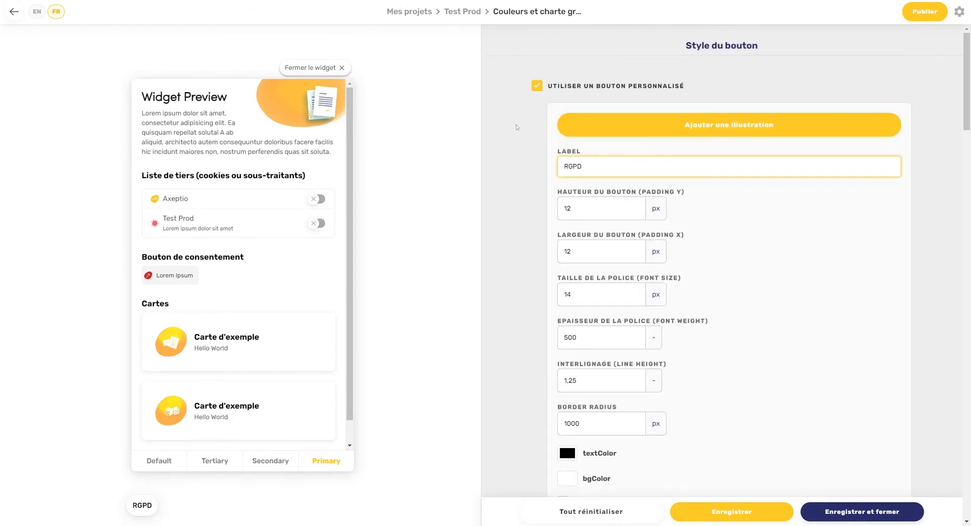
pyautogui.click(536, 86)
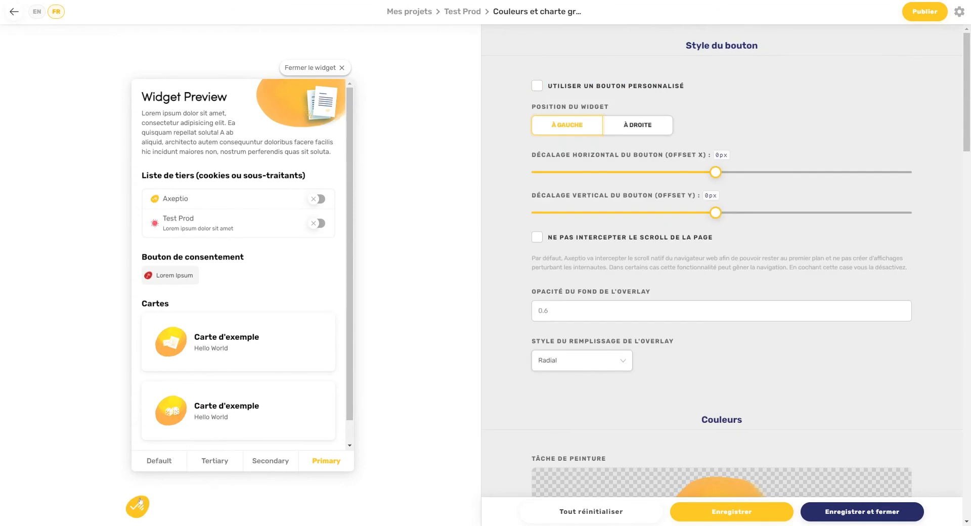
pyautogui.click(641, 125)
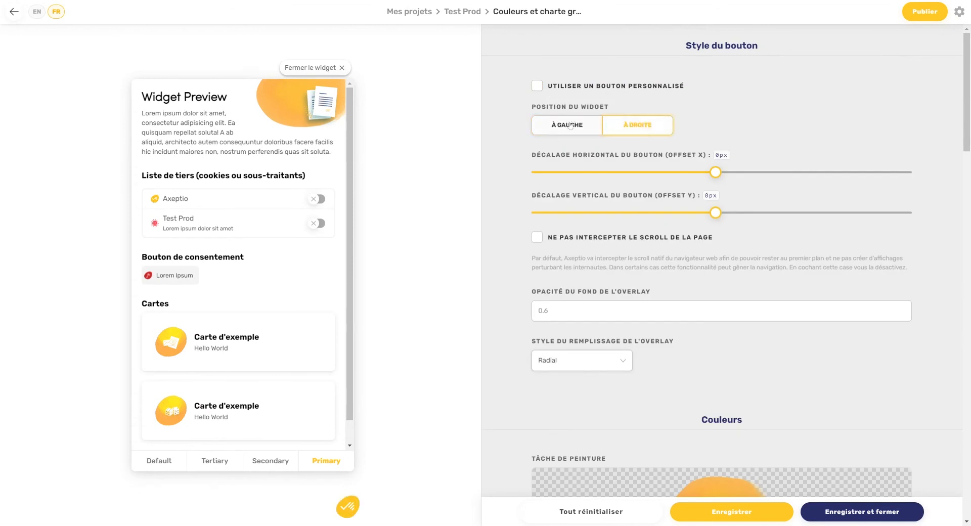
pyautogui.click(570, 126)
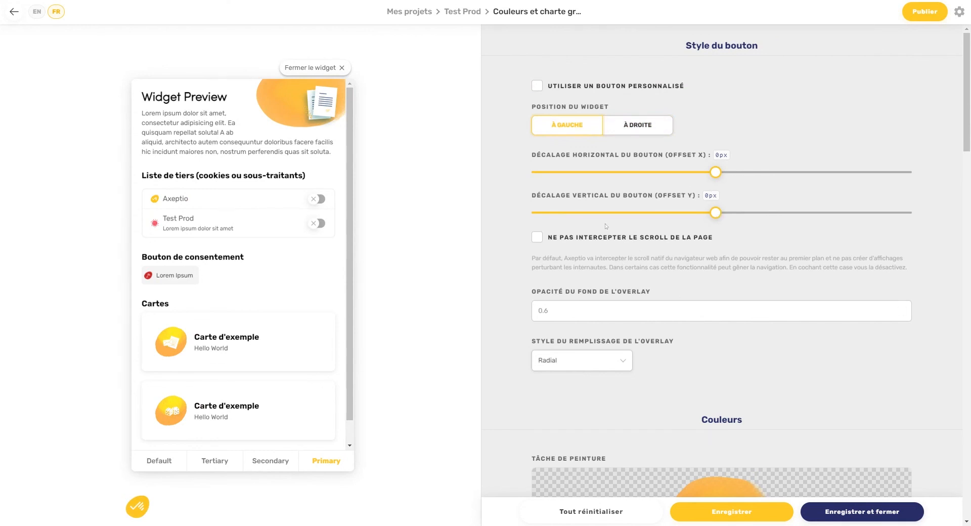
pyautogui.scroll(-1, 670, 360)
pyautogui.scroll(-3, 670, 360)
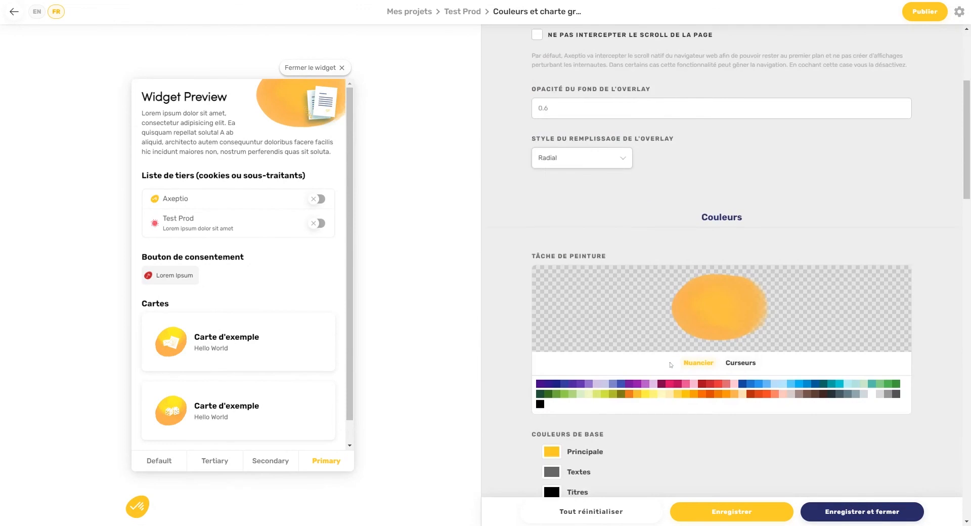
pyautogui.scroll(-3, 609, 293)
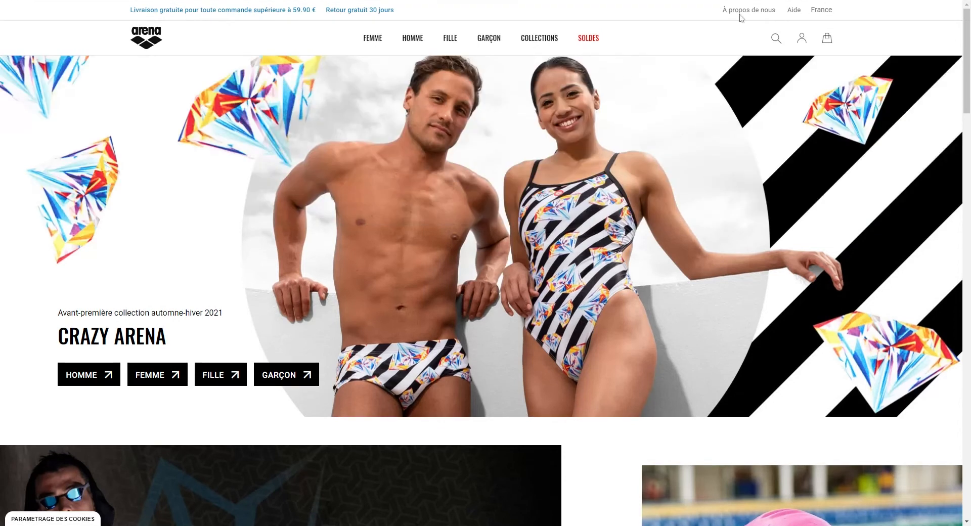
# Step: Copy #fefefe from the colour extension's palette of the Arena site and return to Axeptio
pyautogui.click(859, 1)
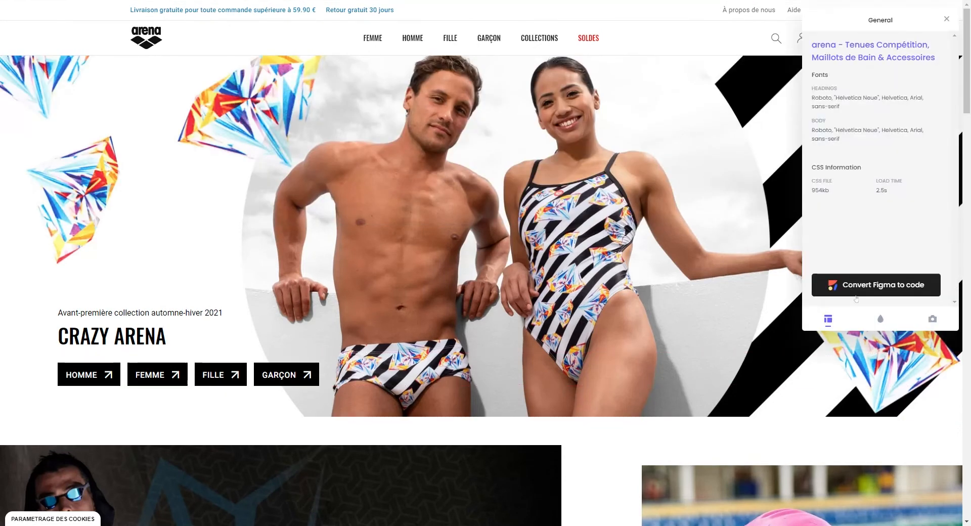
pyautogui.click(880, 318)
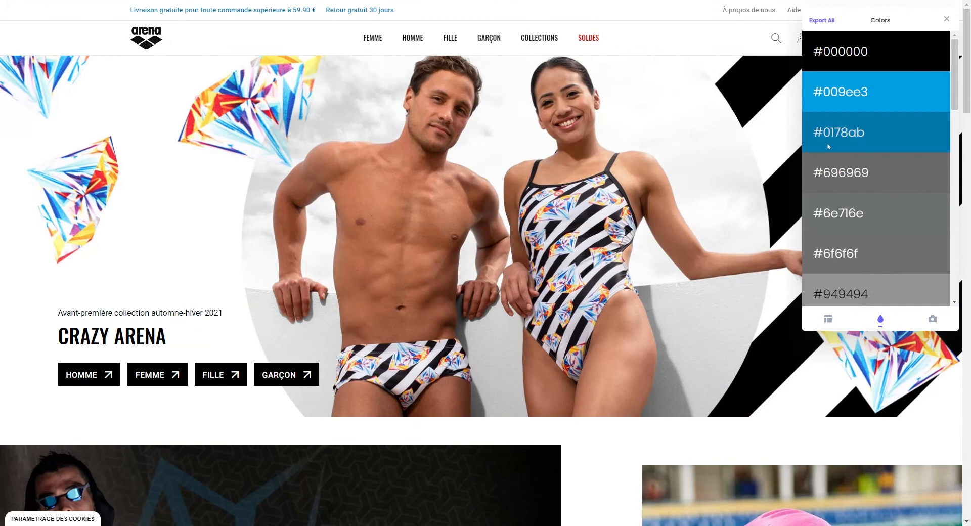
pyautogui.click(929, 51)
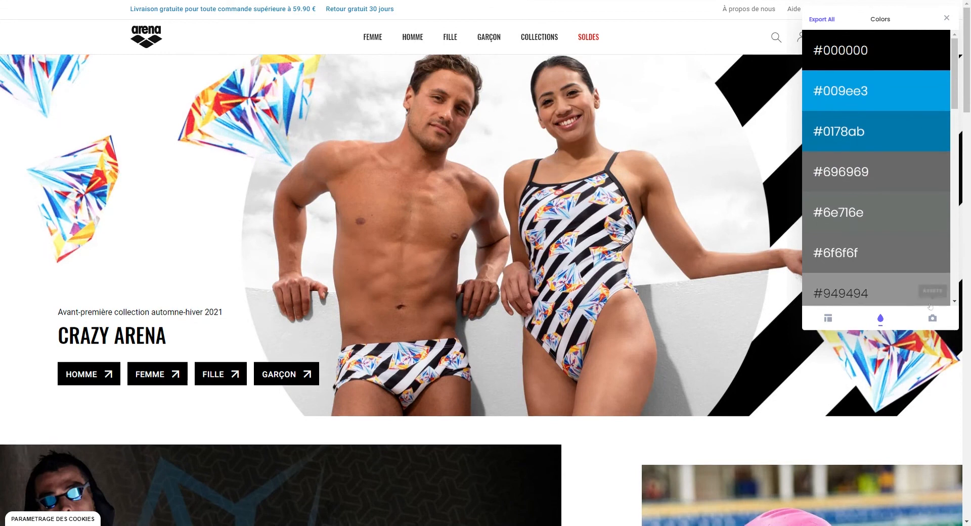
pyautogui.scroll(-6, 924, 203)
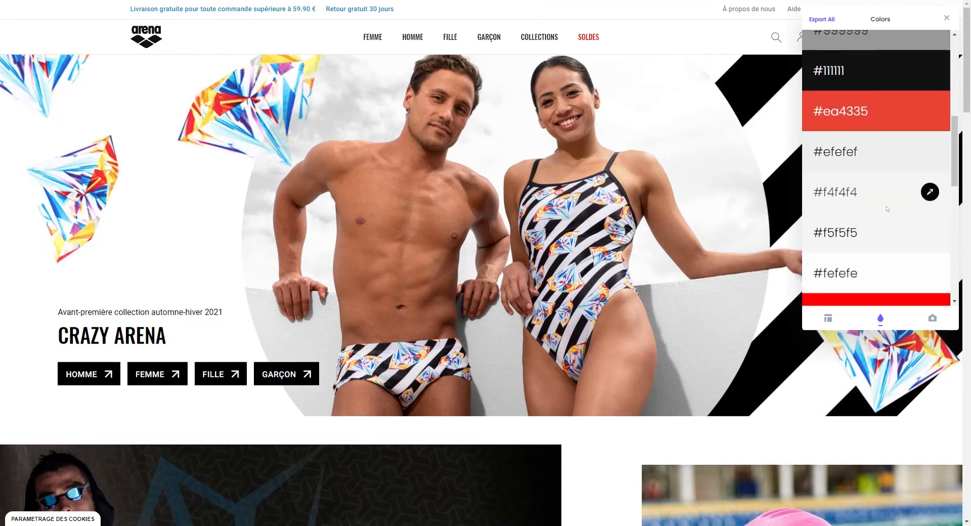
pyautogui.scroll(-3, 924, 245)
pyautogui.scroll(-1, 765, 418)
pyautogui.scroll(-10, 764, 418)
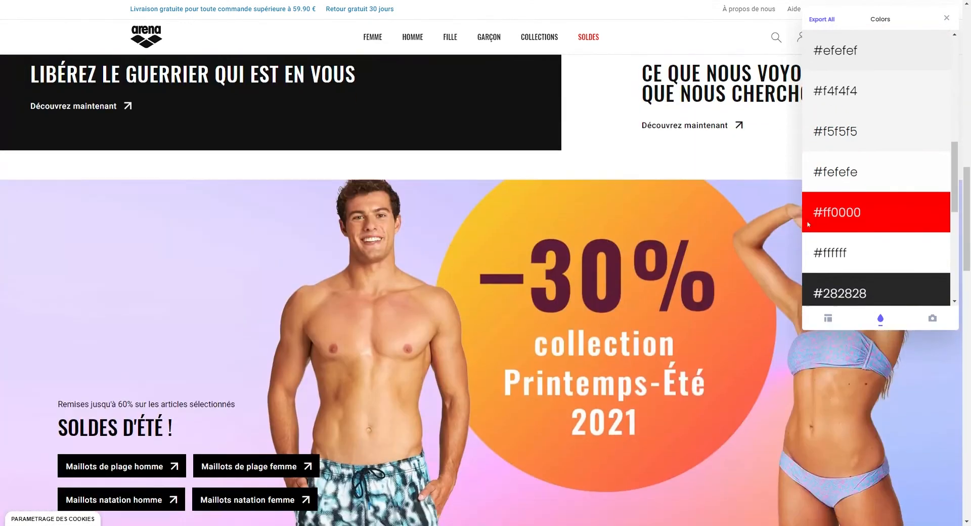
pyautogui.click(930, 171)
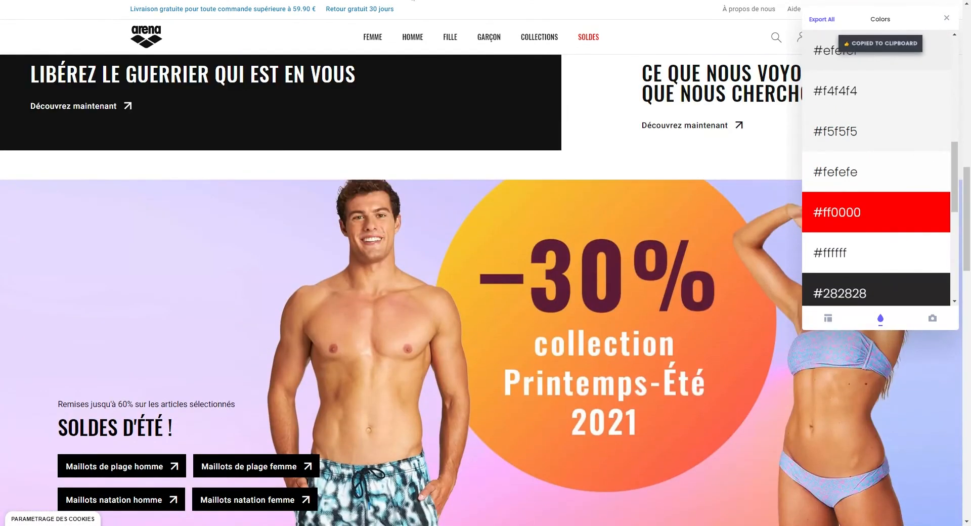
pyautogui.click(412, 0)
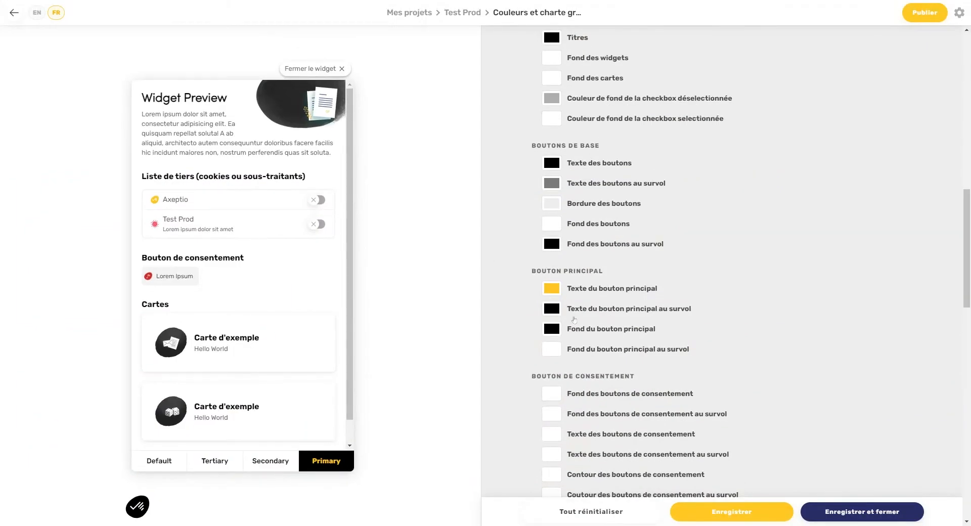
# Step: Set Texte du bouton principal to #fefefe and Texte des boutons au survol to #fafafa
pyautogui.click(551, 289)
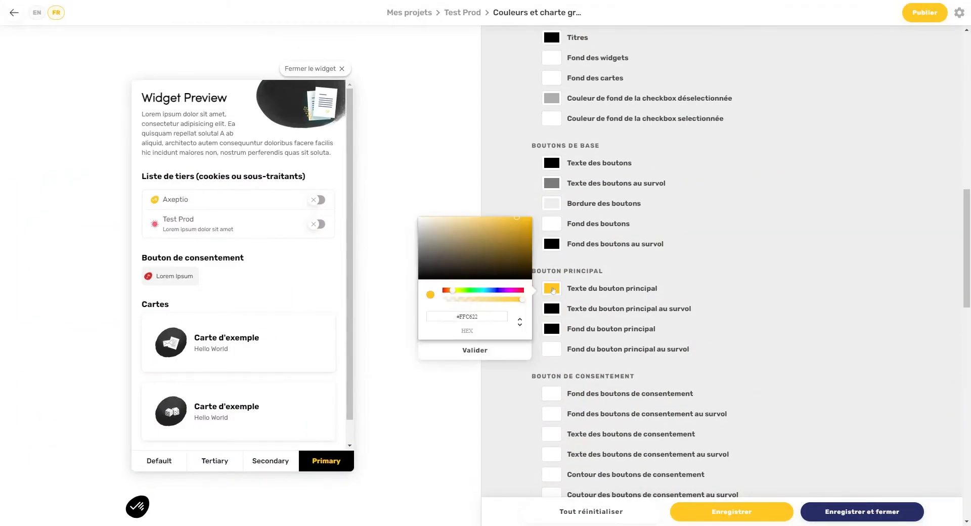
pyautogui.tripleClick(466, 316)
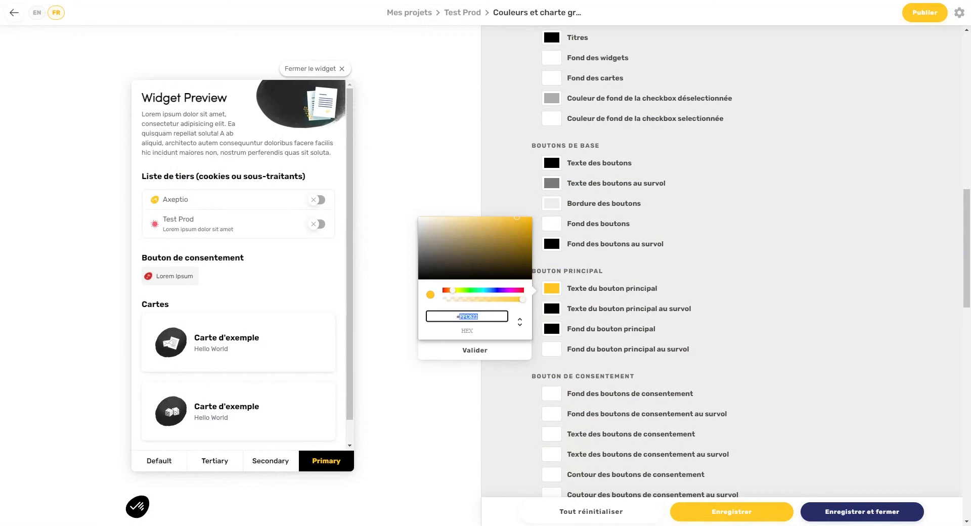
pyautogui.hotkey('ctrl', 'v')
pyautogui.click(475, 349)
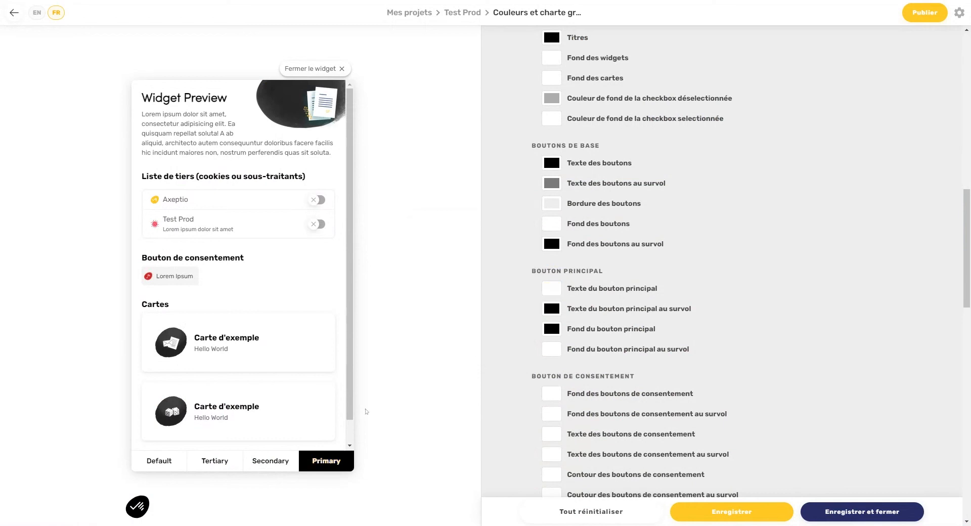
pyautogui.click(333, 463)
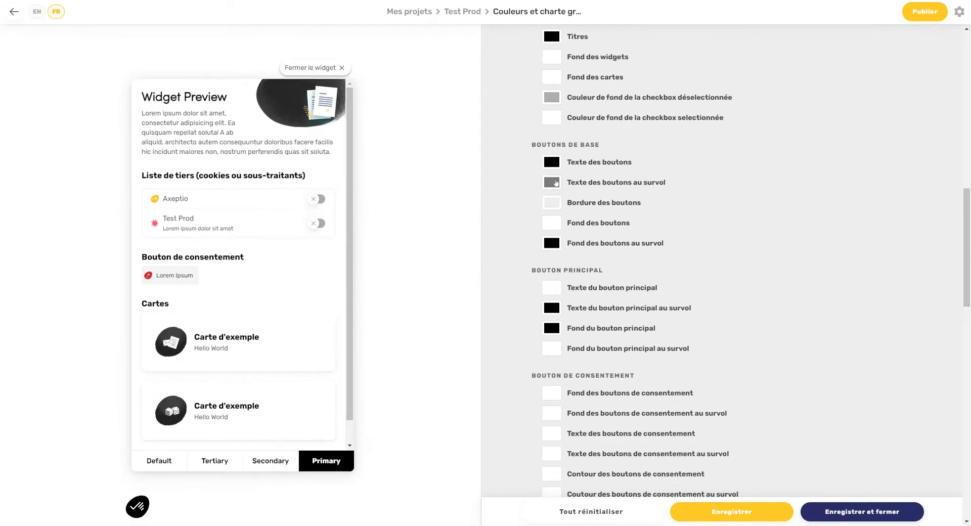
pyautogui.click(551, 182)
pyautogui.moveTo(478, 210); pyautogui.dragTo(455, 211)
pyautogui.write('#fafafa')
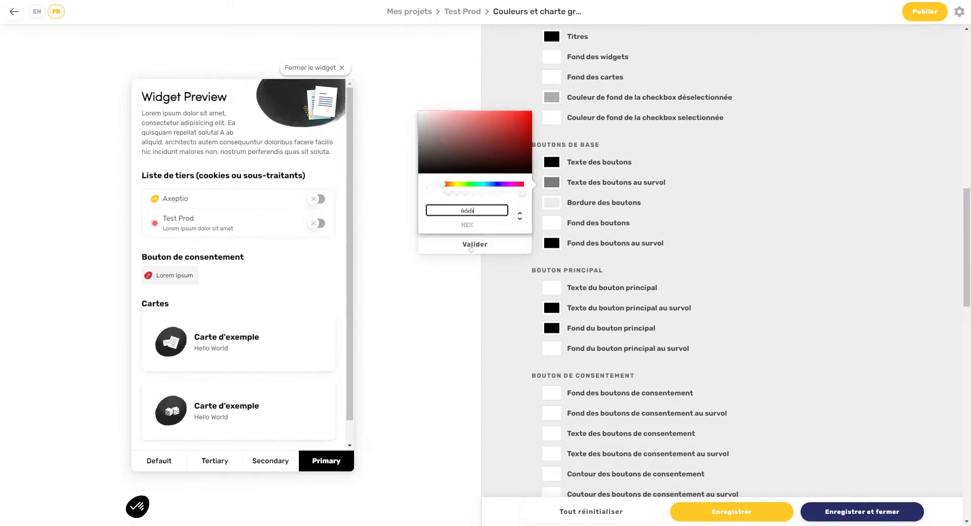
pyautogui.click(474, 244)
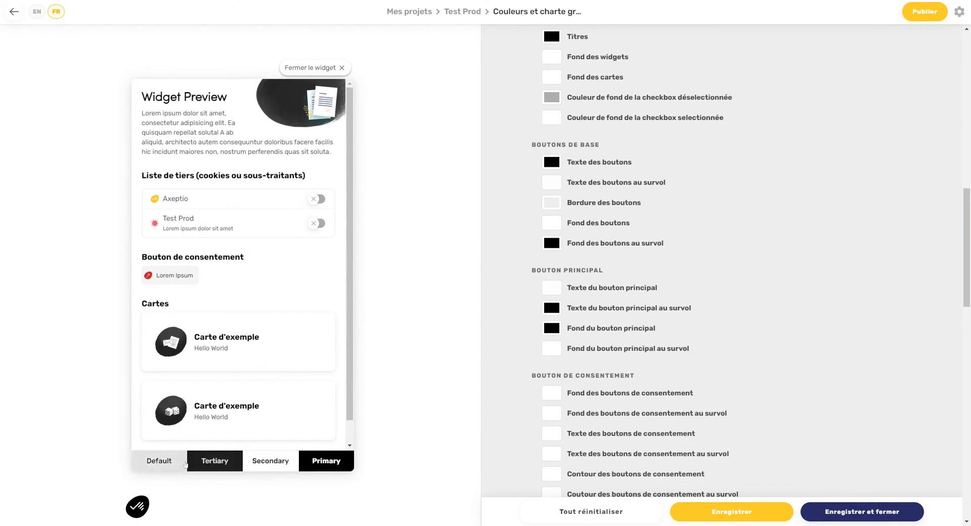
# Step: Set the Bordure des boutons colour to grey #A1A1A1
pyautogui.click(548, 202)
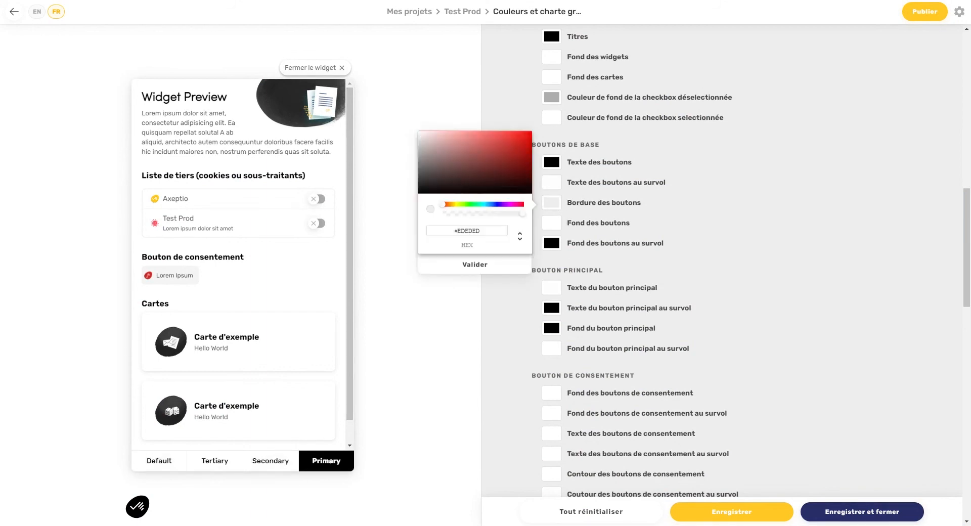
pyautogui.moveTo(501, 230); pyautogui.dragTo(461, 231)
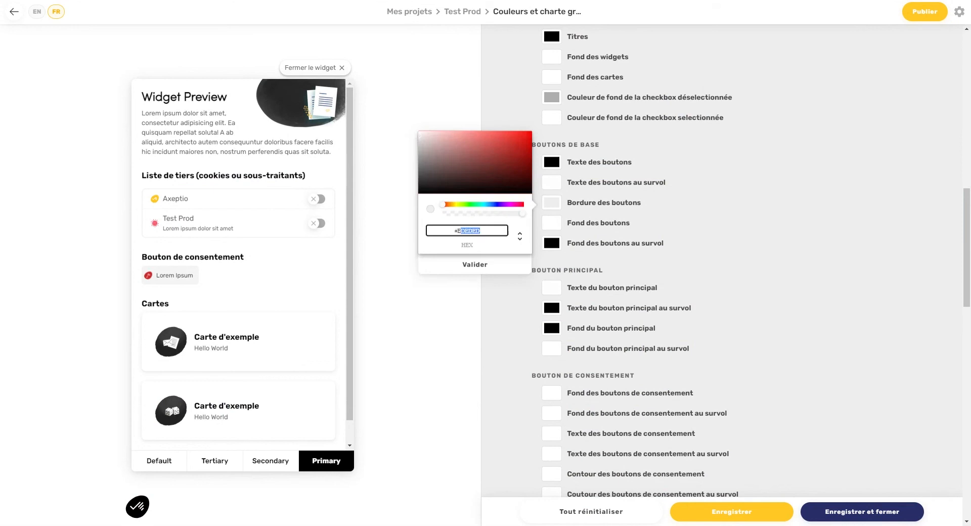
pyautogui.write('fefefe')
pyautogui.moveTo(421, 156); pyautogui.dragTo(529, 216)
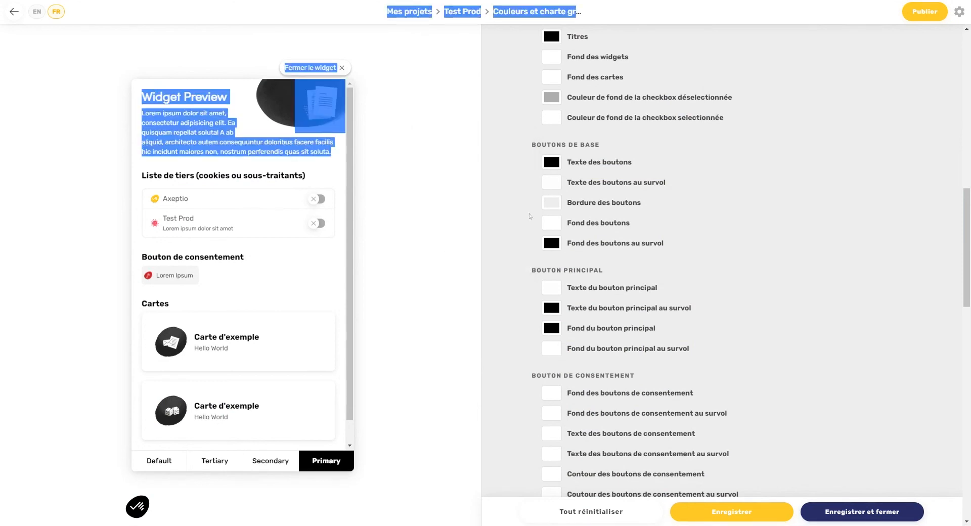
pyautogui.click(562, 200)
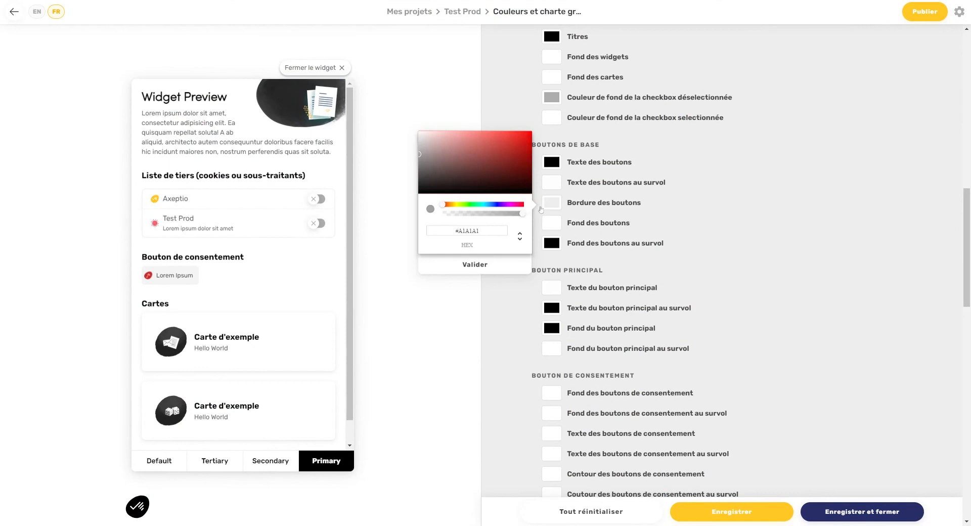
pyautogui.click(468, 263)
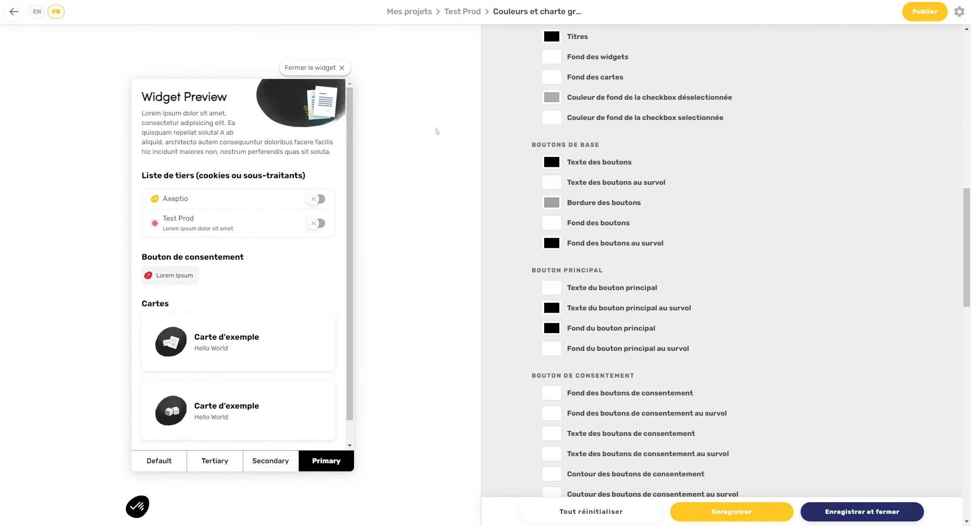
# Step: Set the widget background colour to #fefefe
pyautogui.click(556, 57)
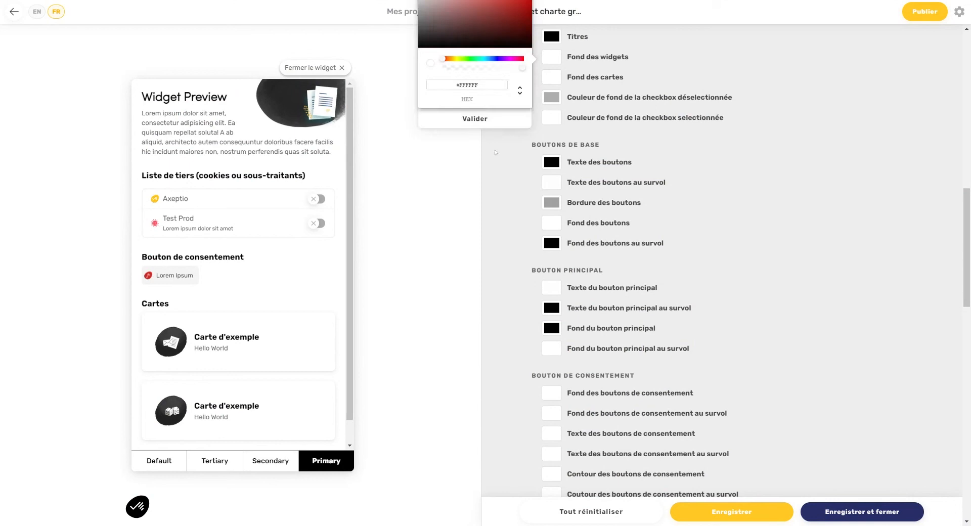
pyautogui.moveTo(481, 85); pyautogui.dragTo(473, 85)
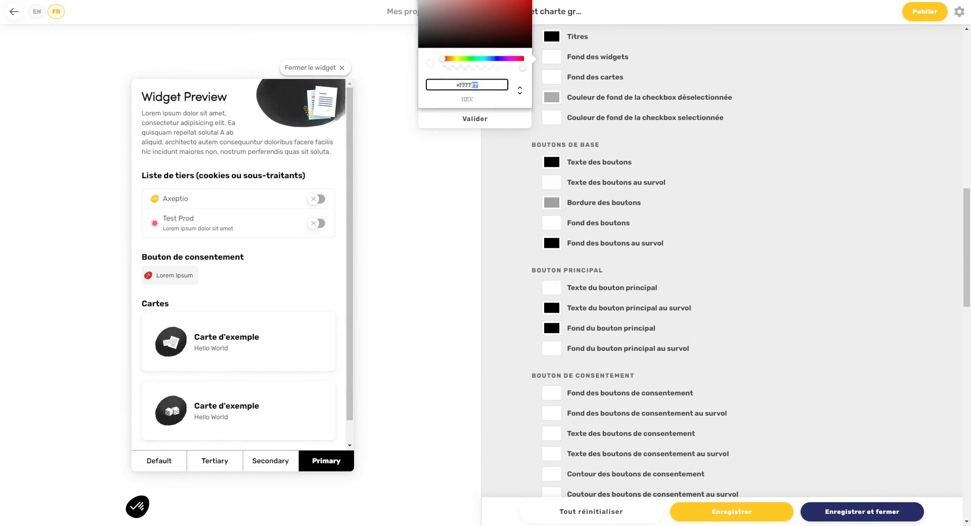
pyautogui.click(475, 118)
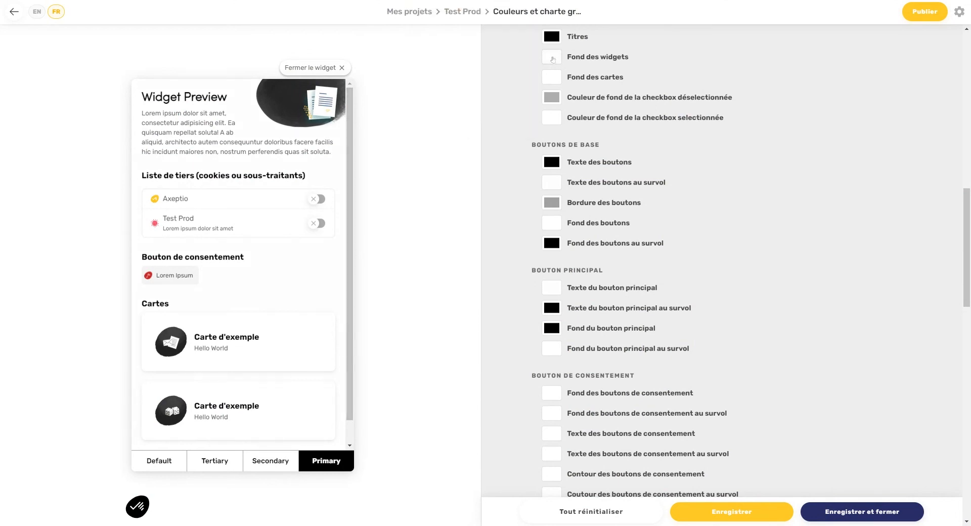
pyautogui.click(551, 58)
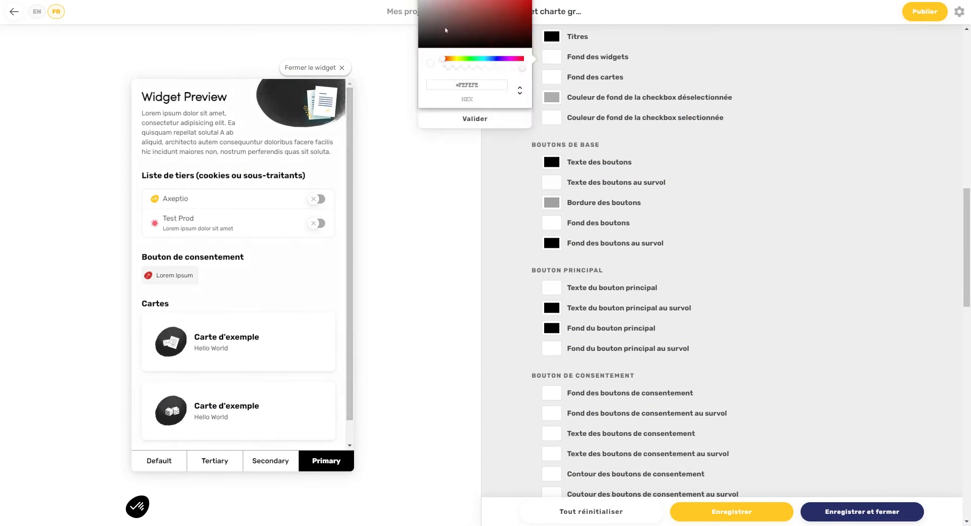
# Step: Set the preview card background to grey #BEBCBC and the widget background to near-white #FEFEFE
pyautogui.scroll(3, 545, 223)
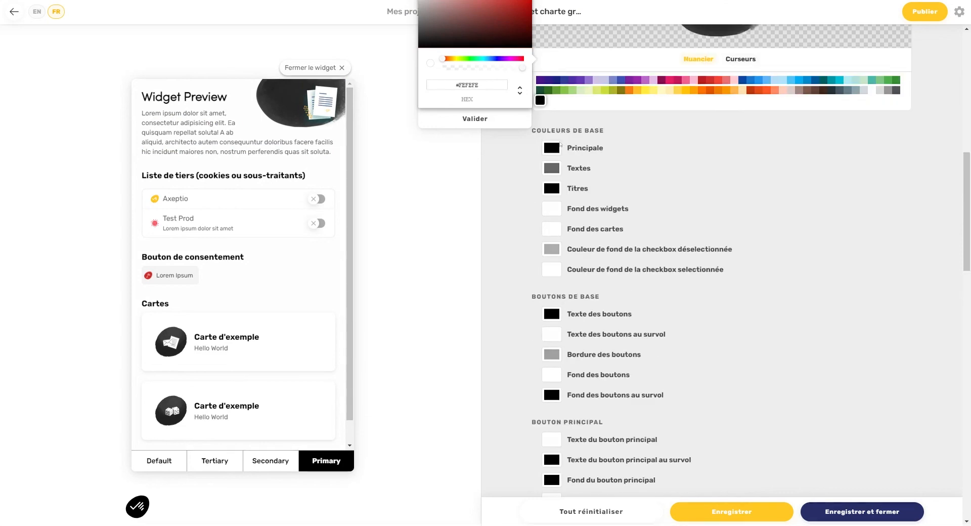
pyautogui.moveTo(426, 5); pyautogui.dragTo(420, 1)
pyautogui.click(481, 118)
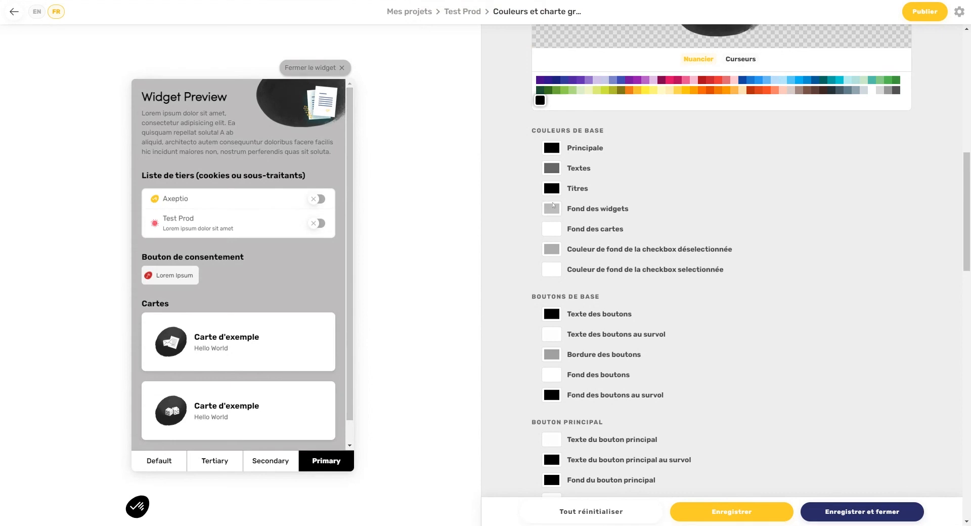
pyautogui.click(555, 212)
pyautogui.moveTo(479, 237); pyautogui.dragTo(455, 265)
pyautogui.click(548, 234)
pyautogui.write('#BEBCBC')
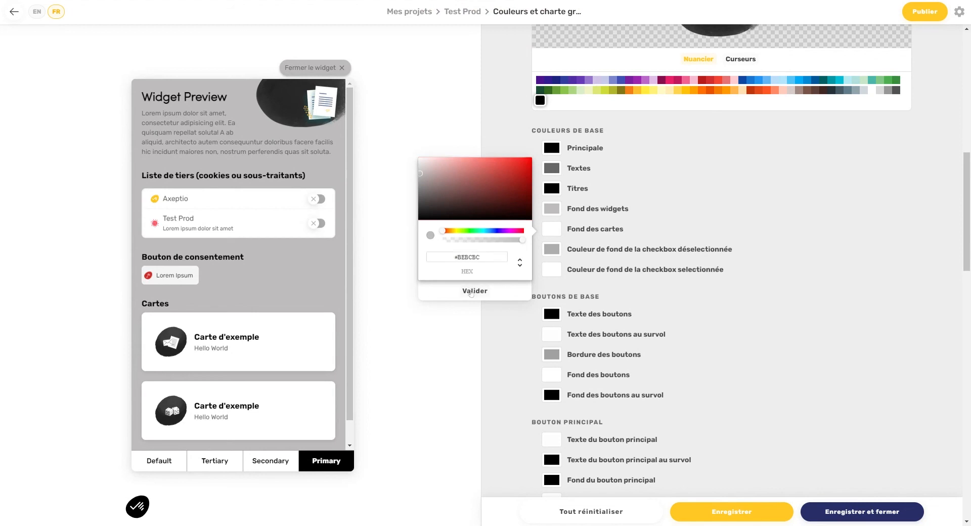
pyautogui.click(475, 290)
pyautogui.click(544, 212)
pyautogui.moveTo(435, 164); pyautogui.dragTo(419, 142)
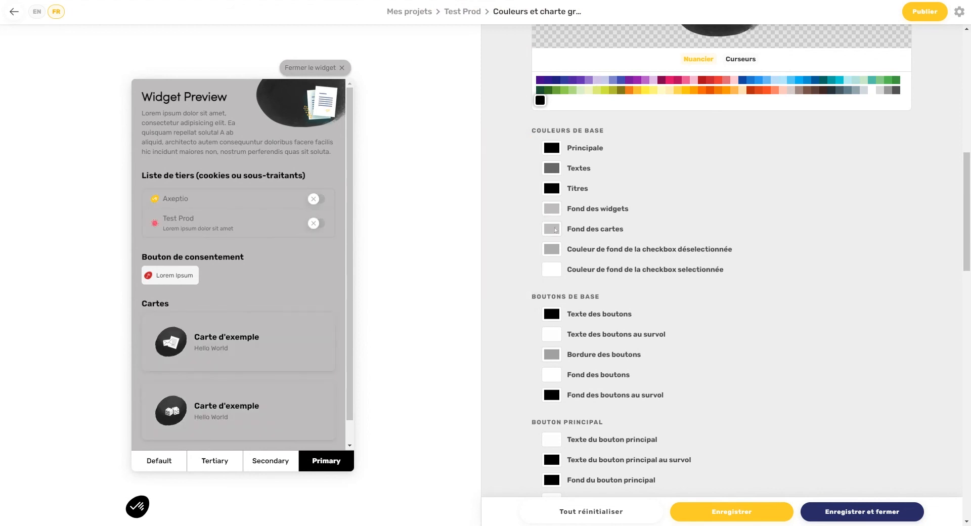
pyautogui.click(551, 209)
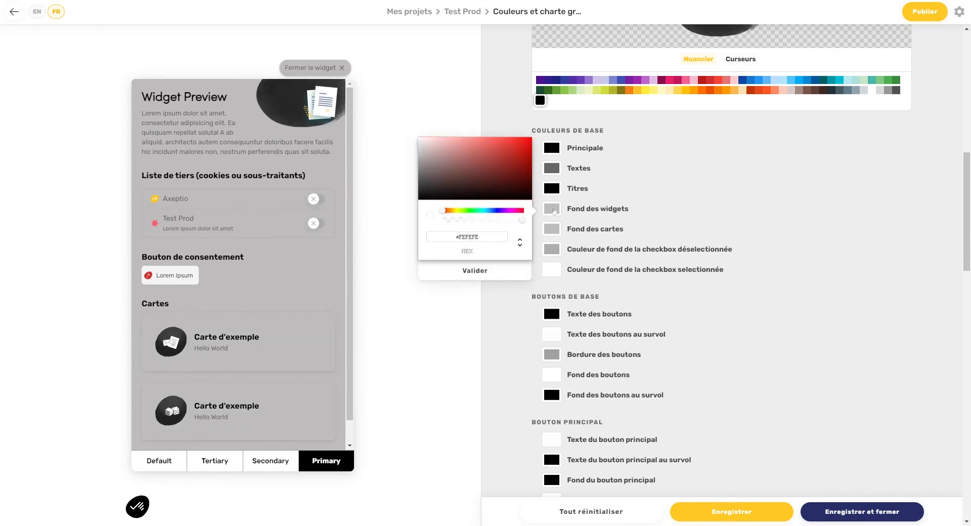
pyautogui.click(480, 272)
# Step: Change the border radius from 8 px to 1 px and save and close the style settings
pyautogui.scroll(-15, 675, 284)
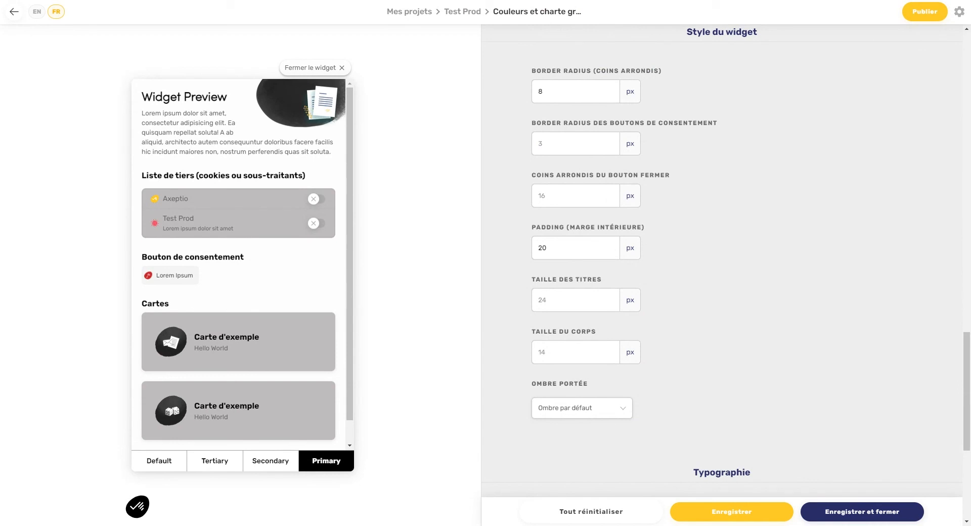
pyautogui.moveTo(550, 92); pyautogui.dragTo(531, 92)
pyautogui.write('1')
pyautogui.scroll(-5, 665, 427)
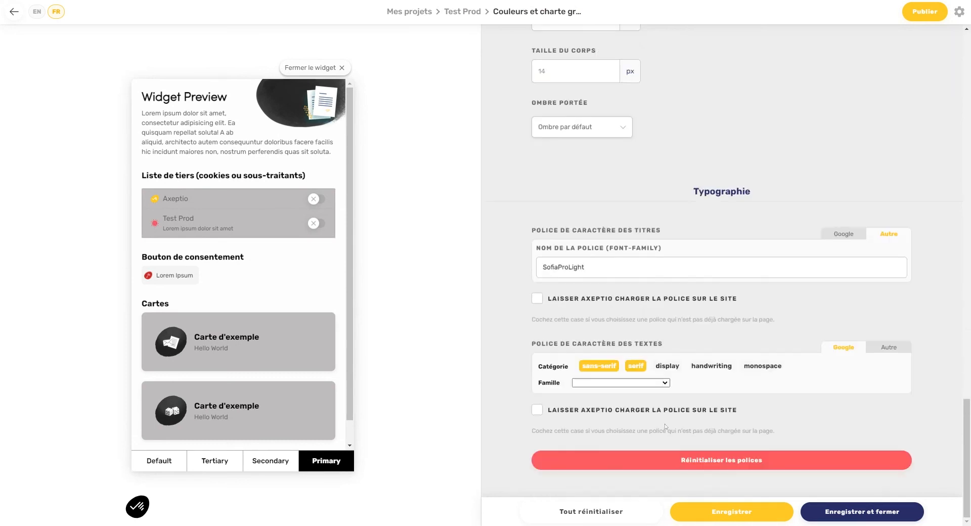
pyautogui.click(837, 511)
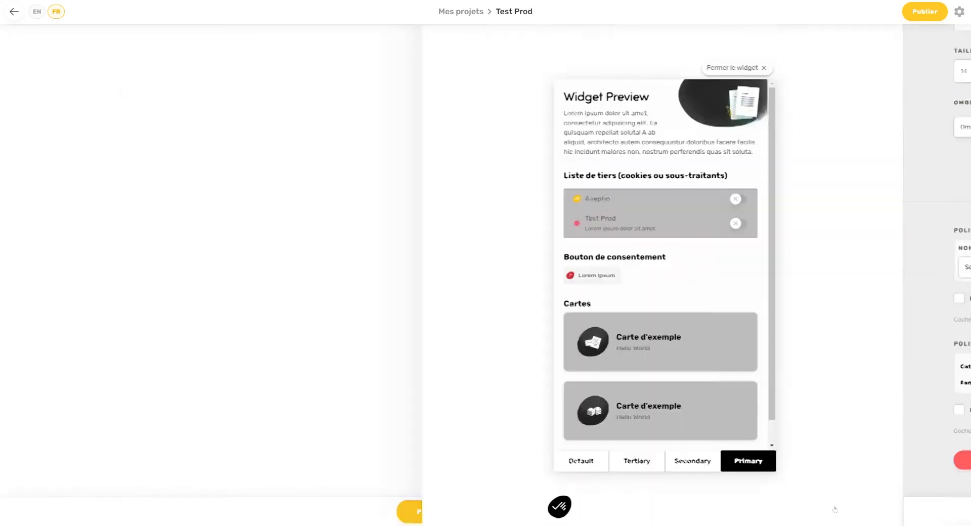
# Step: Open the Test Prod configuration and step its preview through Test2, Expérience et relation and Annonces personnalisées
pyautogui.click(657, 75)
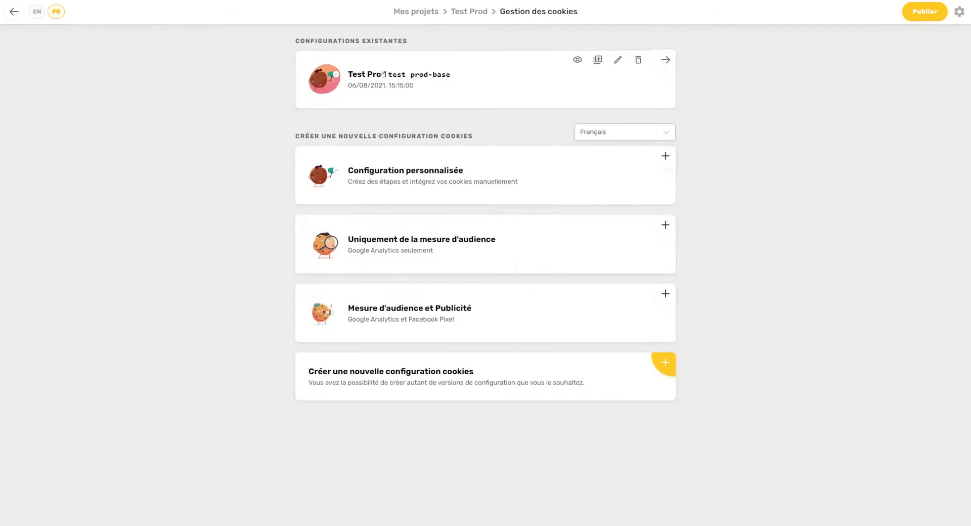
pyautogui.click(382, 74)
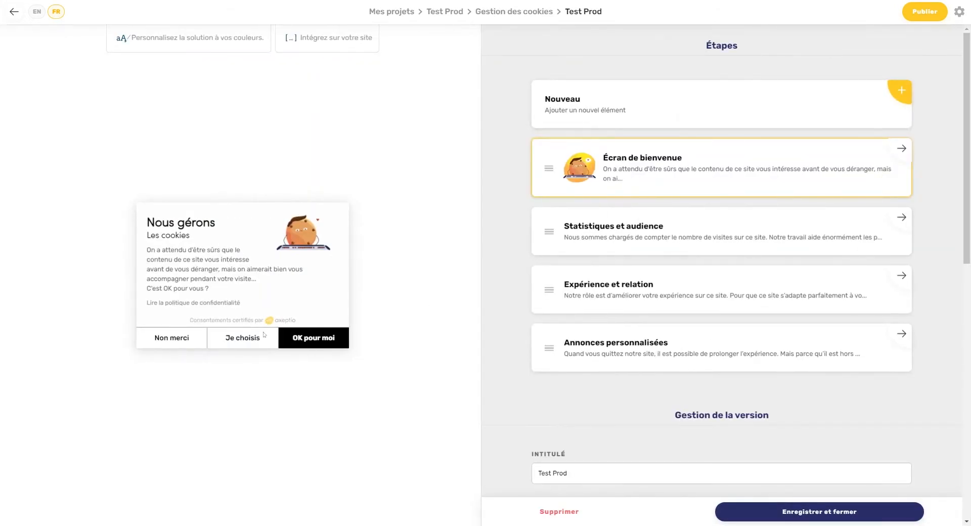
pyautogui.click(263, 335)
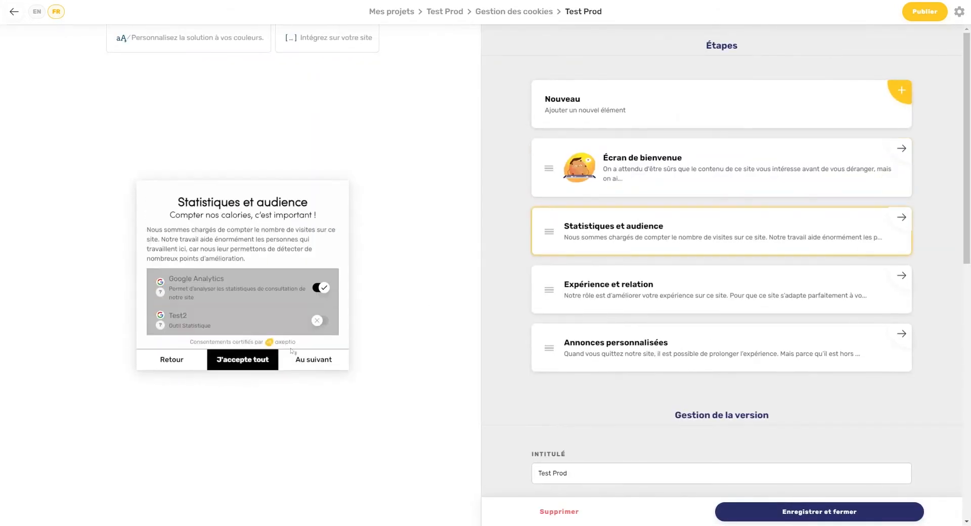
pyautogui.click(328, 326)
pyautogui.click(324, 359)
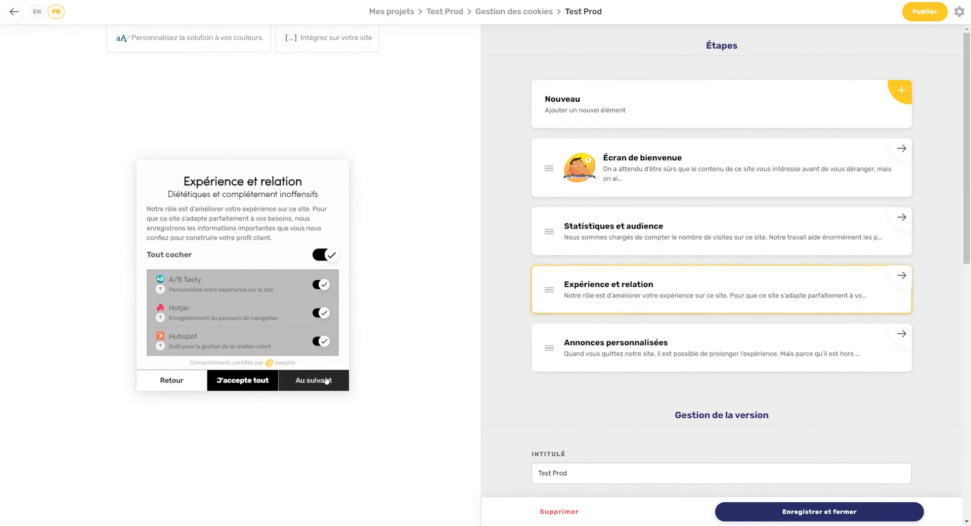
pyautogui.click(326, 381)
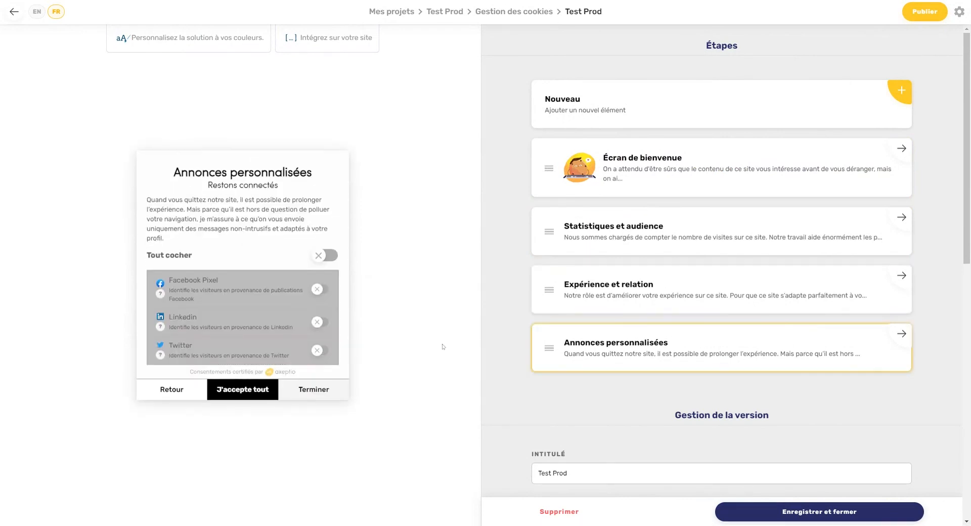
# Step: Publish the Test Prod configuration and scroll to Configuration avancée and Utilisateurs
pyautogui.click(938, 15)
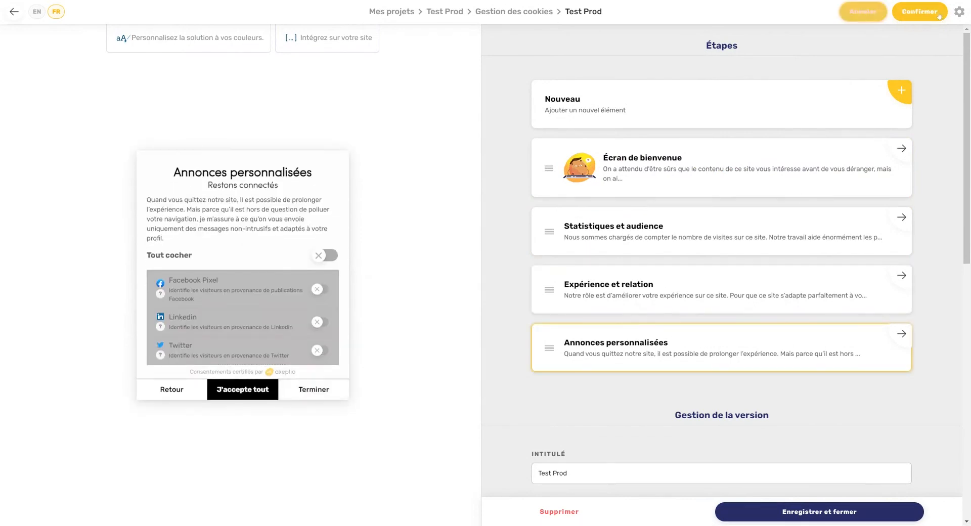
pyautogui.click(938, 15)
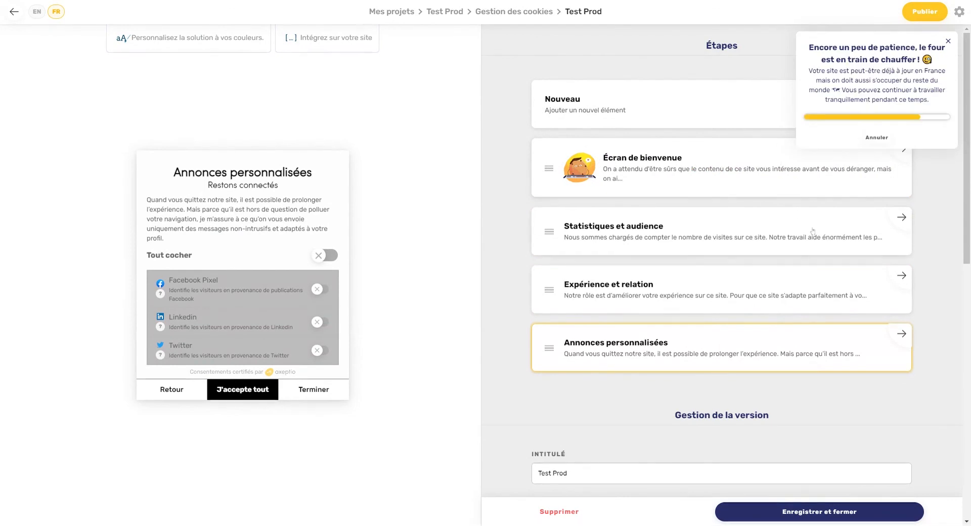
pyautogui.scroll(-8, 567, 234)
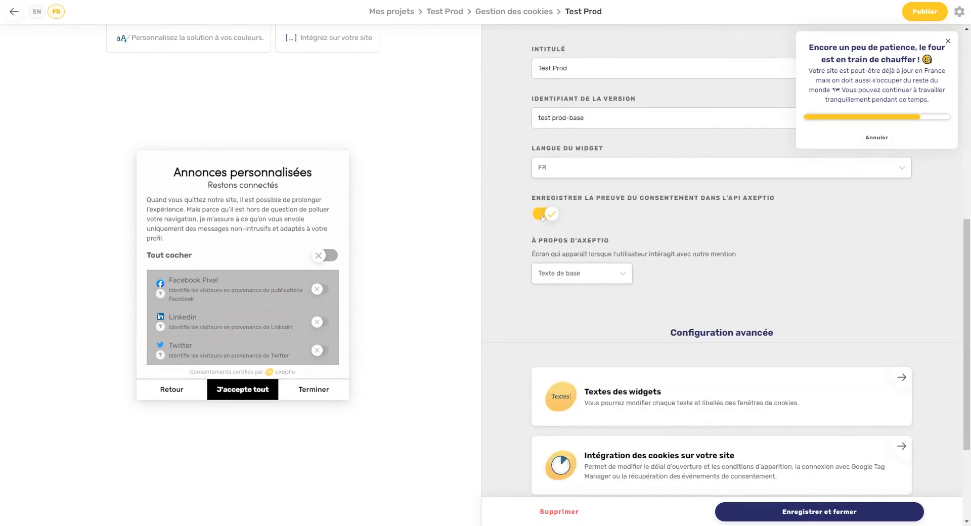
pyautogui.scroll(-3, 856, 221)
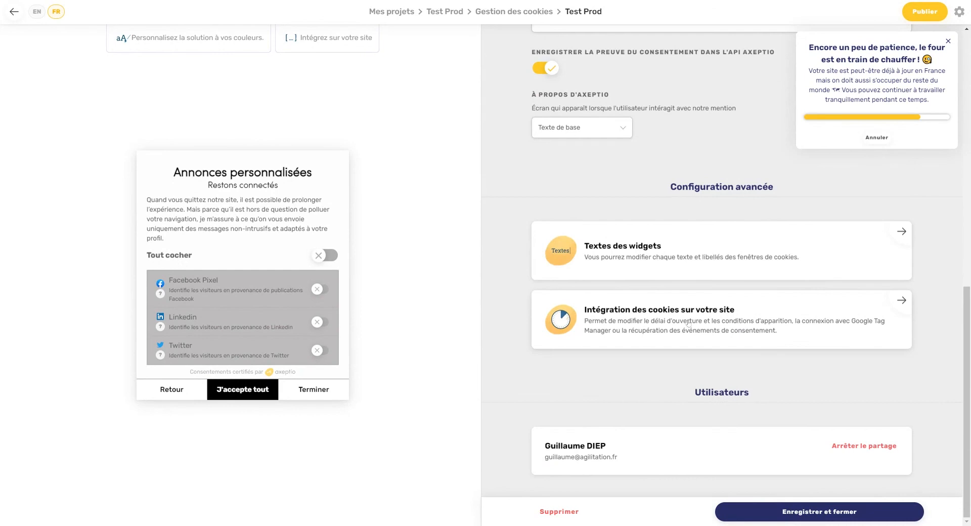
# Step: Open 'Intégration des cookies sur votre site', select the Axeptio SDK script, and go to Arena
pyautogui.click(671, 325)
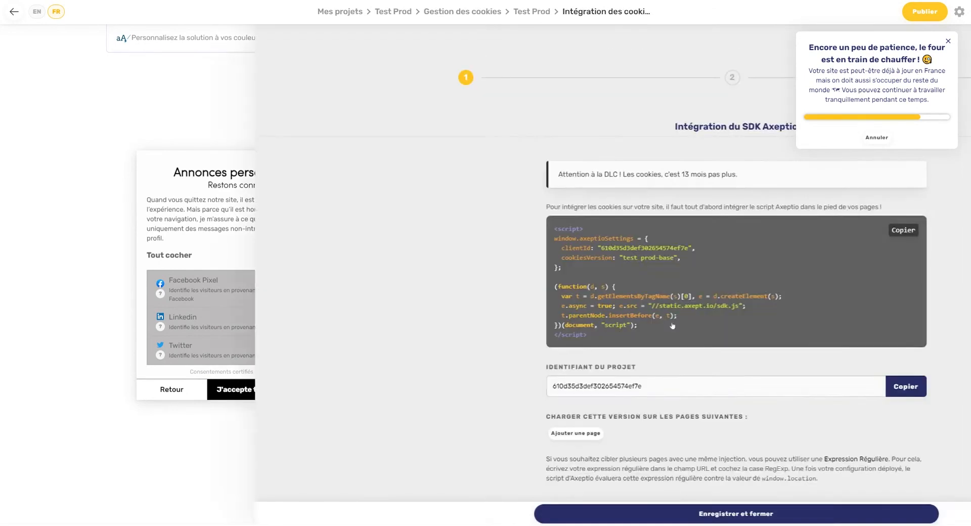
pyautogui.moveTo(389, 327); pyautogui.dragTo(300, 244)
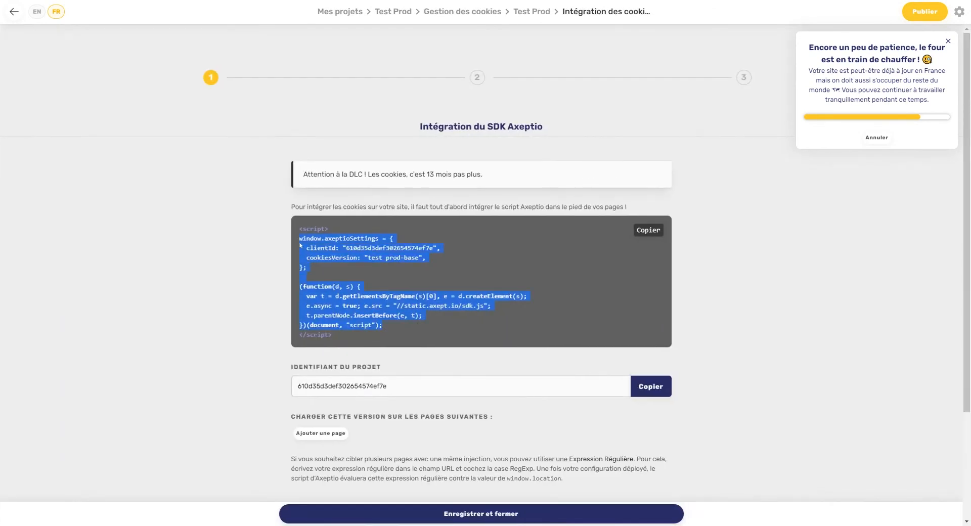
pyautogui.click(543, 1)
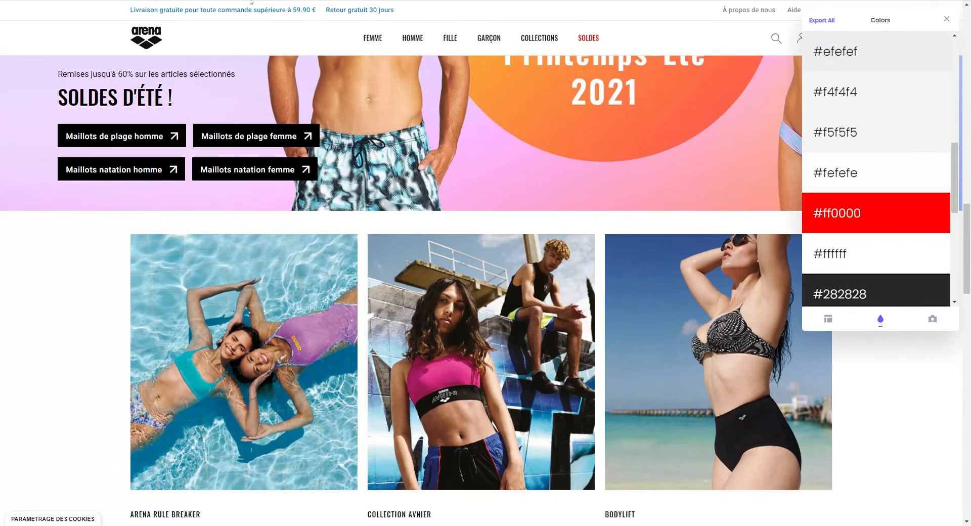
# Step: Reload Arena, dismiss the old banner, accept each category via Je choisis, finish, then reopen and close the widget
pyautogui.press('F5')
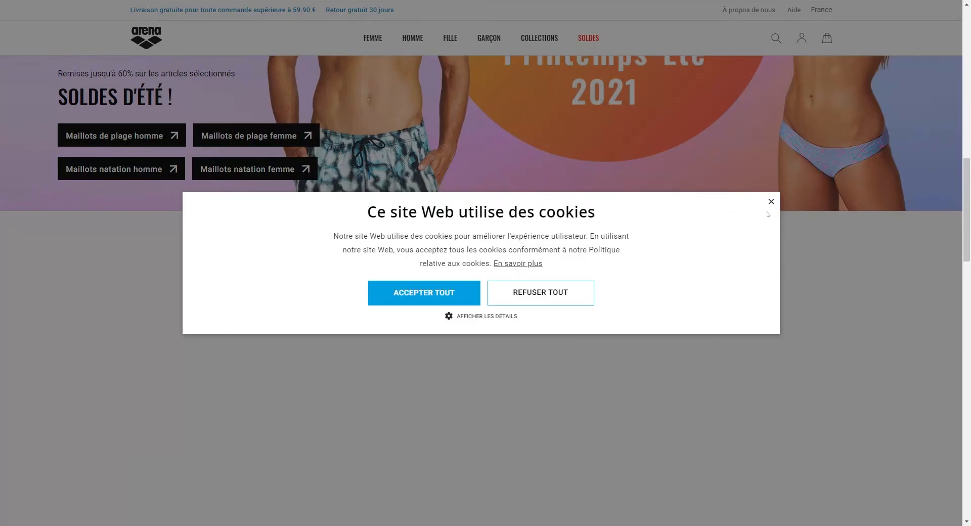
pyautogui.click(771, 201)
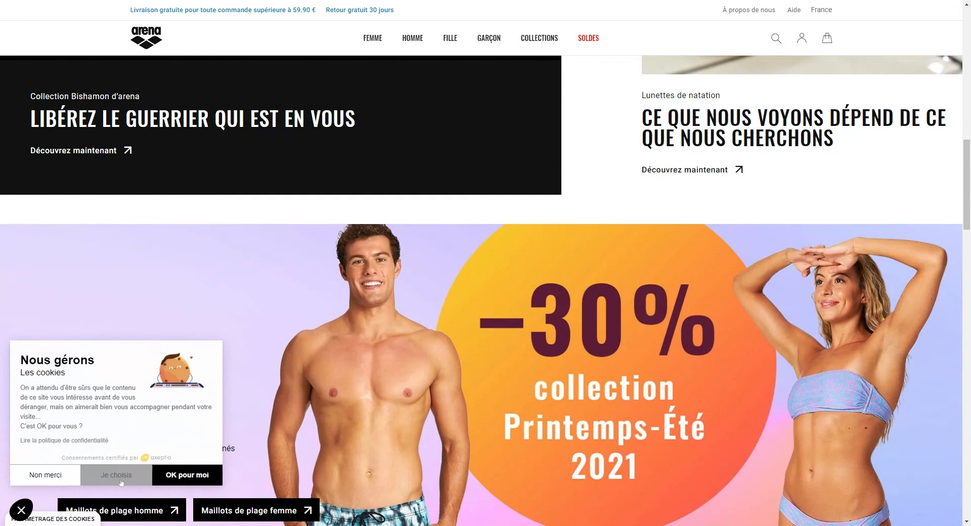
pyautogui.click(122, 481)
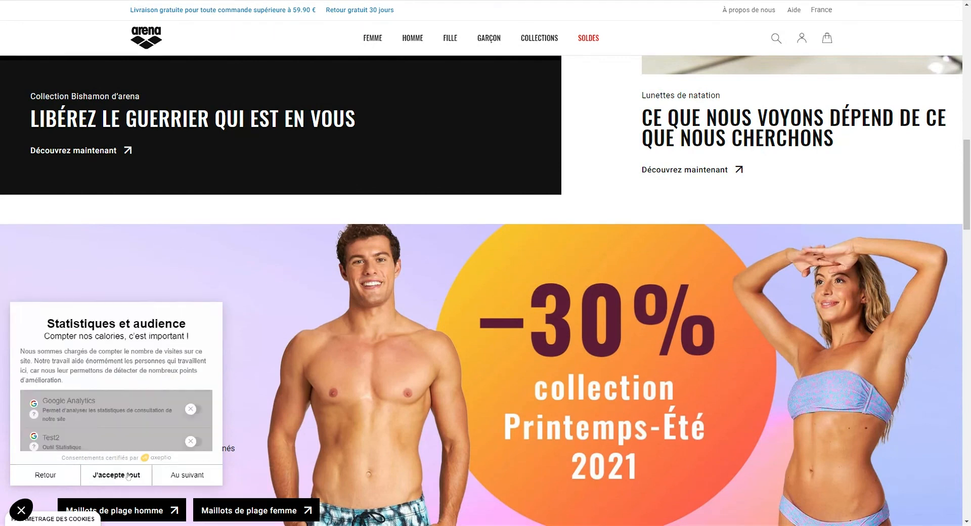
pyautogui.click(178, 475)
pyautogui.click(177, 476)
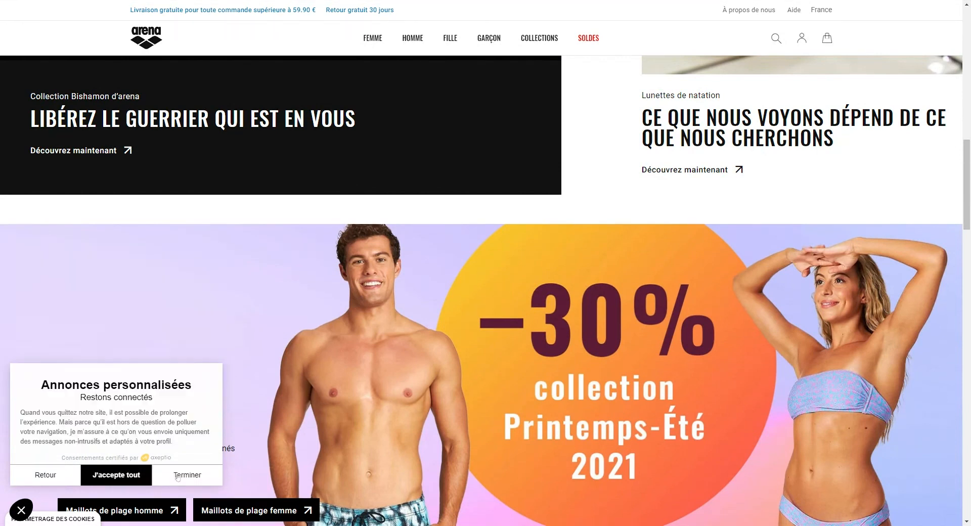
pyautogui.click(177, 475)
pyautogui.click(190, 472)
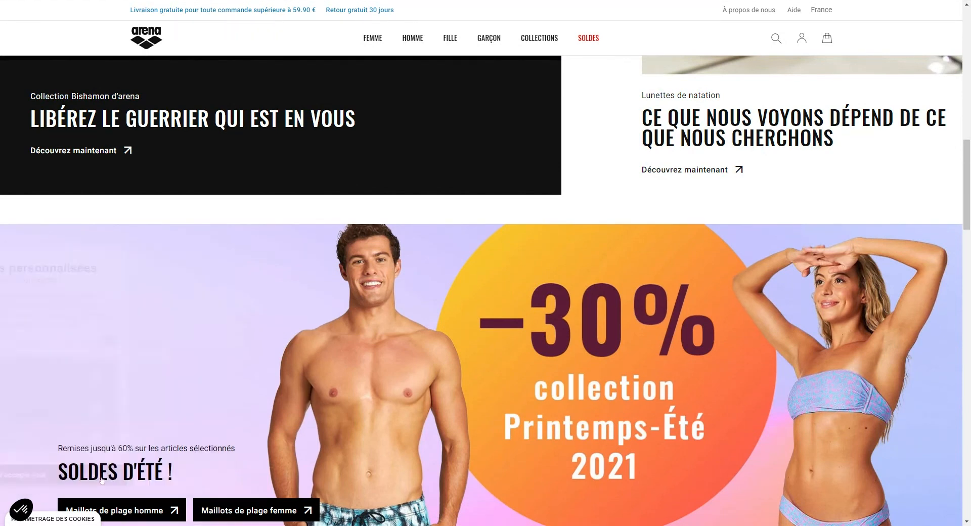
pyautogui.click(23, 503)
pyautogui.click(187, 475)
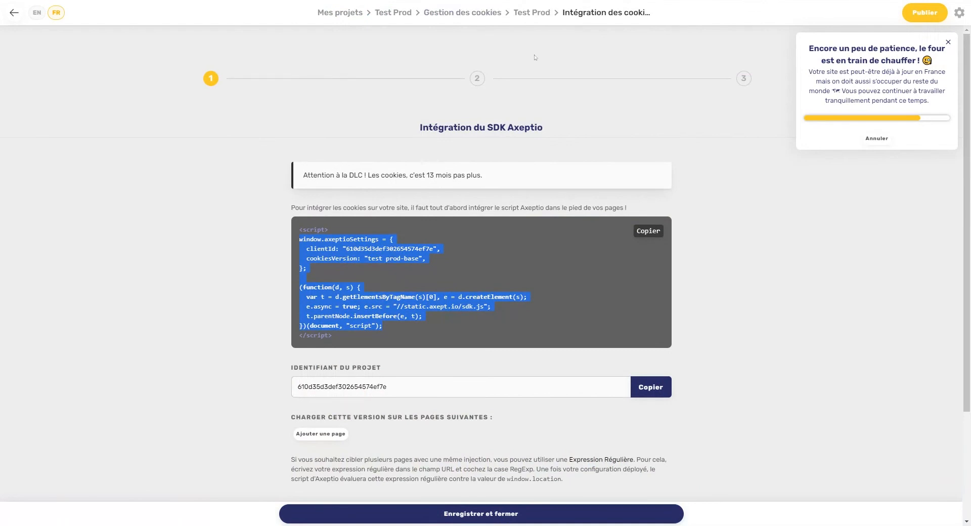
# Step: Add an empty #1 page URL row, then return to Gestion des cookies via the Test Prod breadcrumb
pyautogui.click(705, 1)
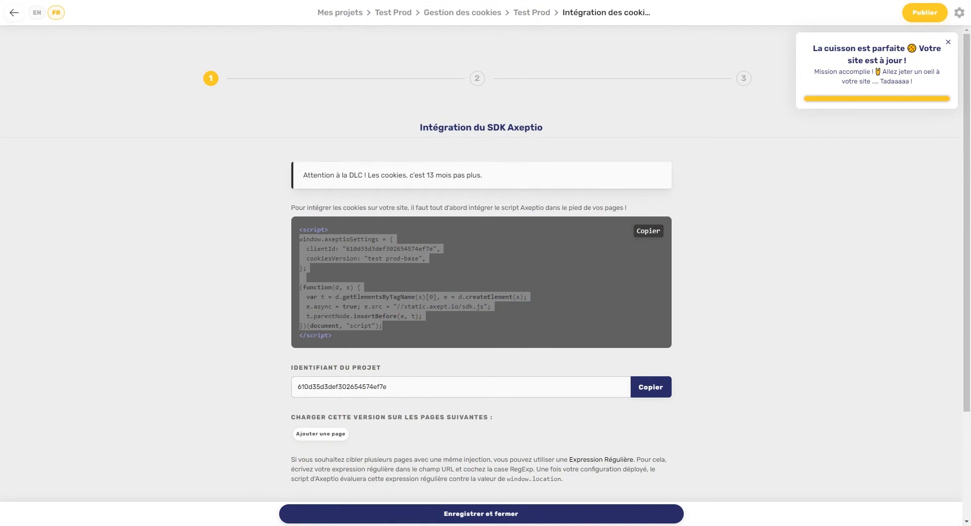
pyautogui.hotkey('alt', 'Tab')
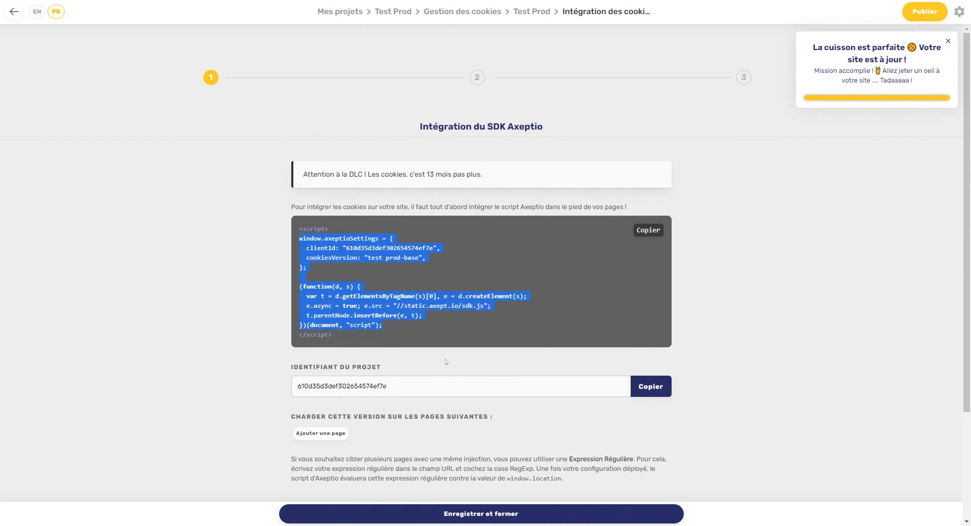
pyautogui.scroll(-1, 318, 425)
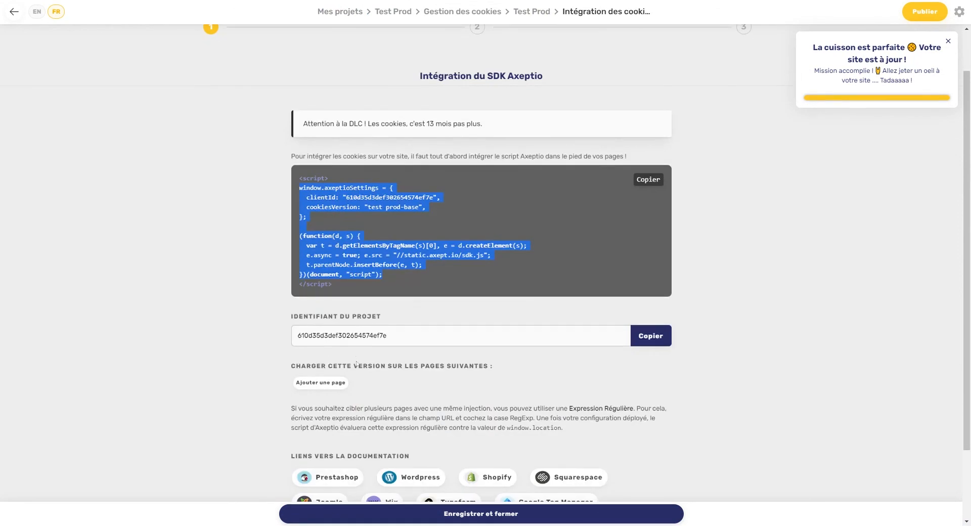
pyautogui.click(341, 384)
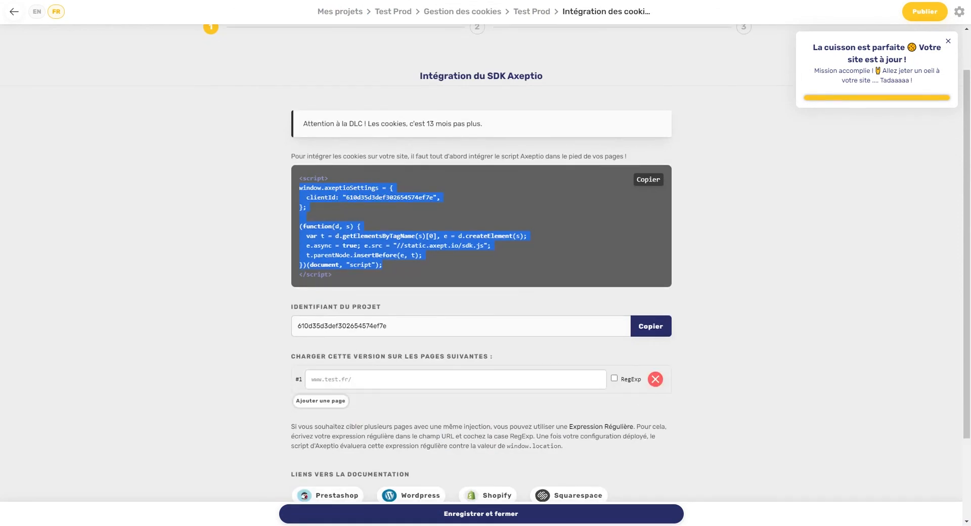
pyautogui.click(354, 379)
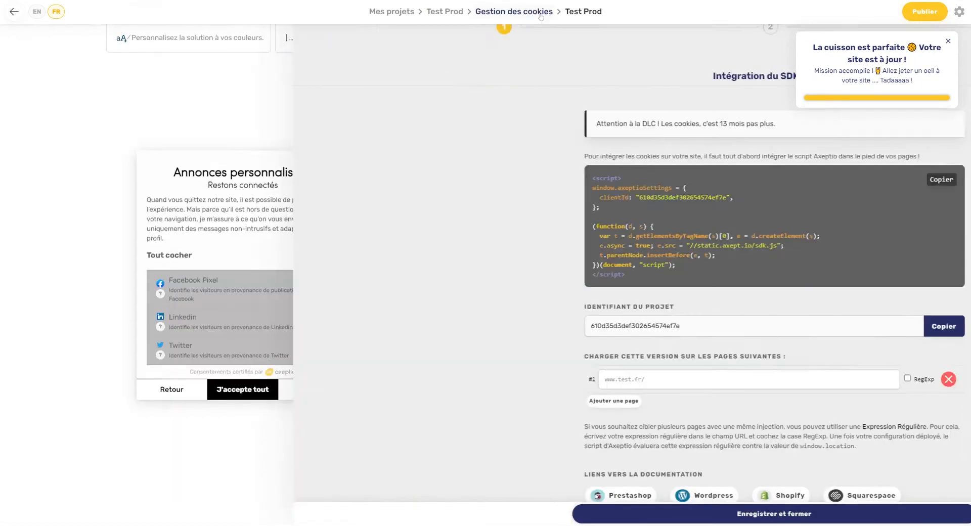
pyautogui.click(536, 14)
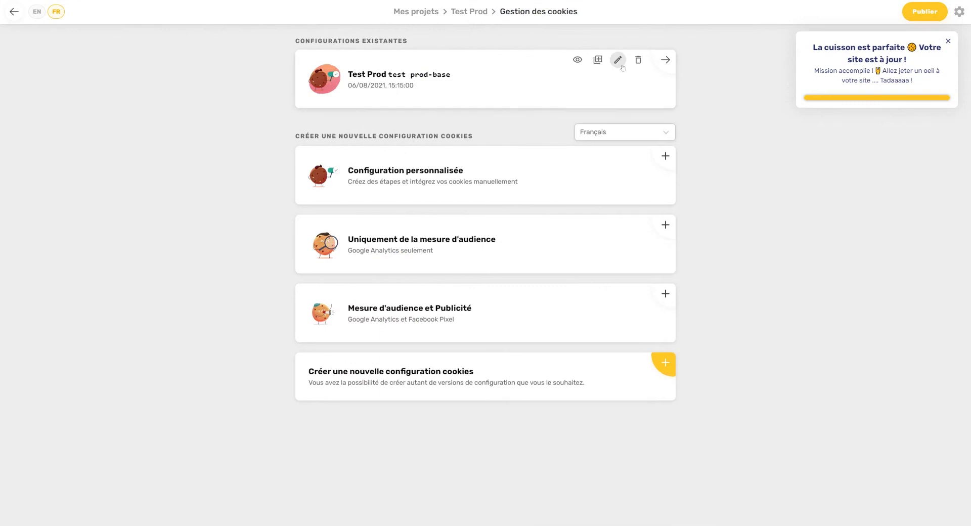
# Step: Duplicate Test Prod with its Intitulé changed to 'Test préProd'
pyautogui.click(593, 61)
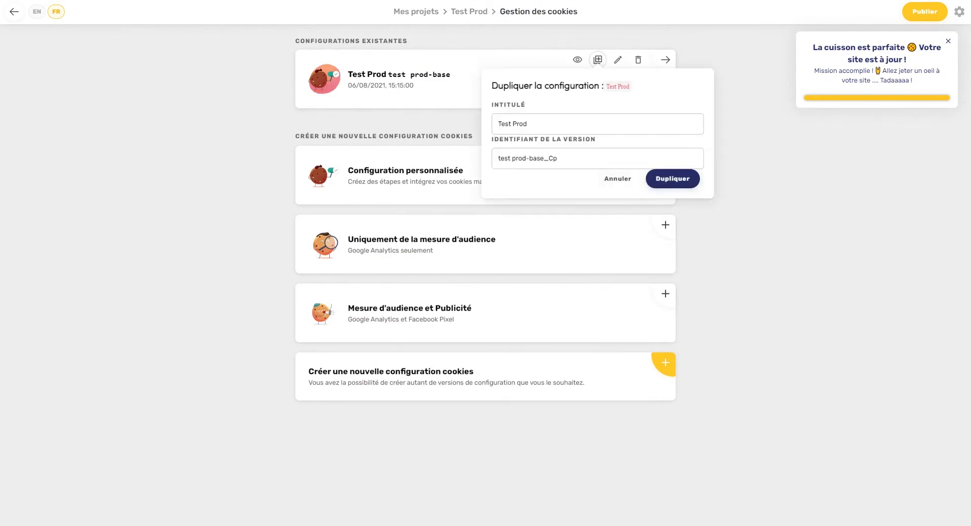
pyautogui.click(512, 123)
pyautogui.write('pré')
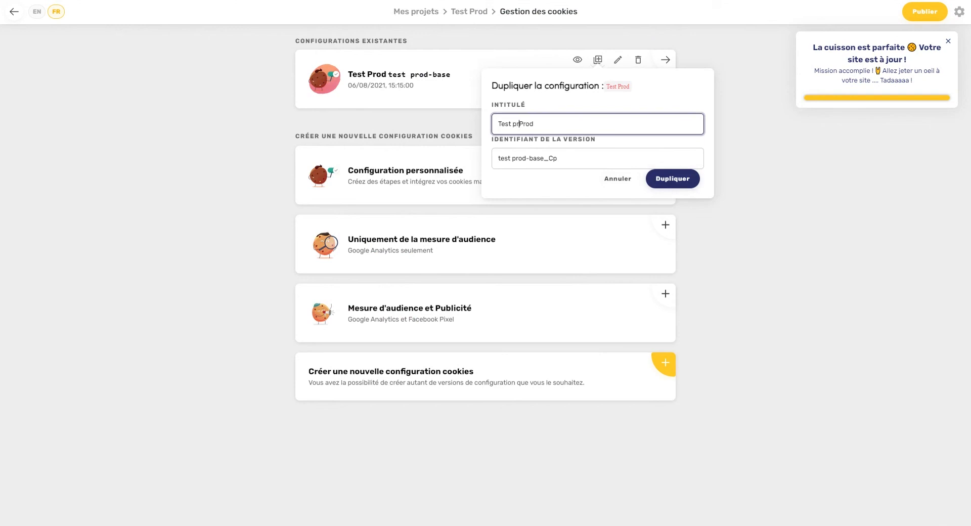
pyautogui.click(673, 179)
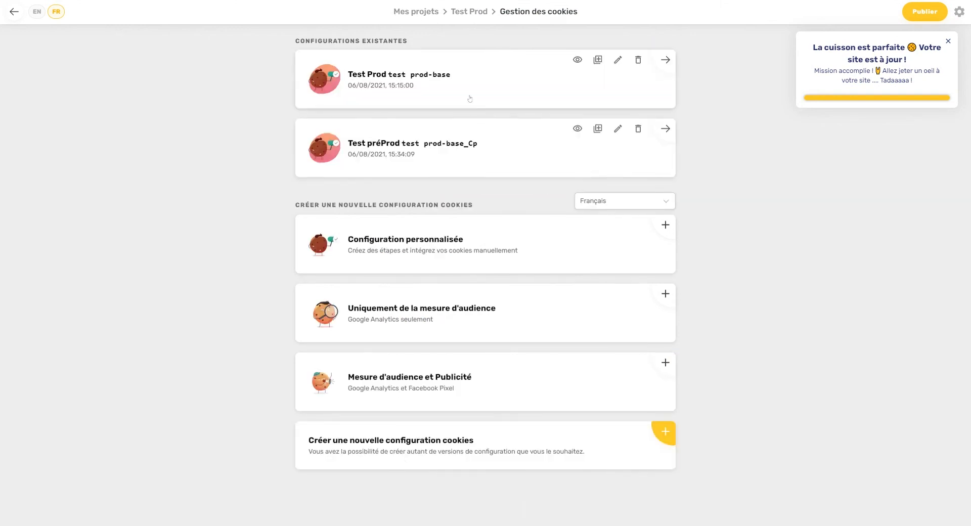
# Step: Open Test préProd's cookie integration settings, save and reopen them, and go to step 2 Paramètres d'ouverture
pyautogui.click(496, 152)
pyautogui.scroll(-12, 658, 463)
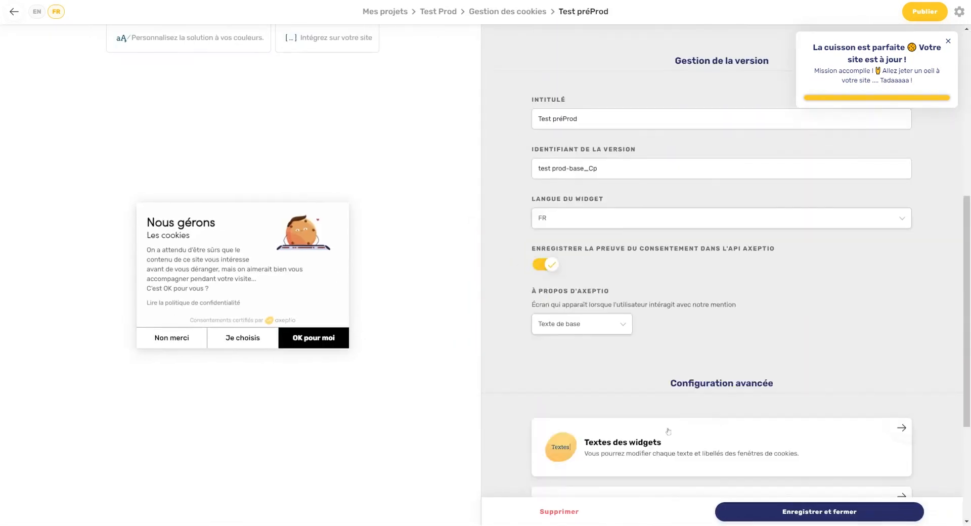
pyautogui.click(658, 323)
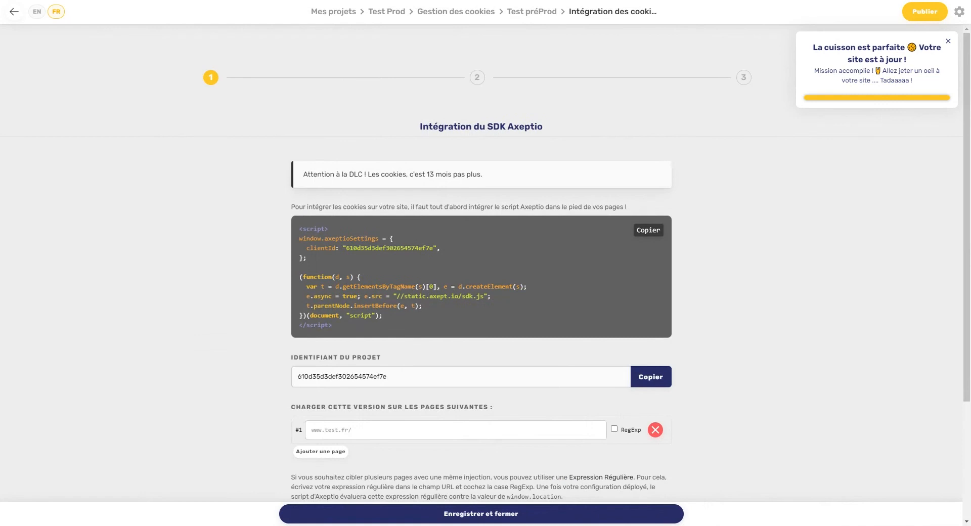
pyautogui.write('en')
pyautogui.press('BackSpace')
pyautogui.press('BackSpace')
pyautogui.click(535, 508)
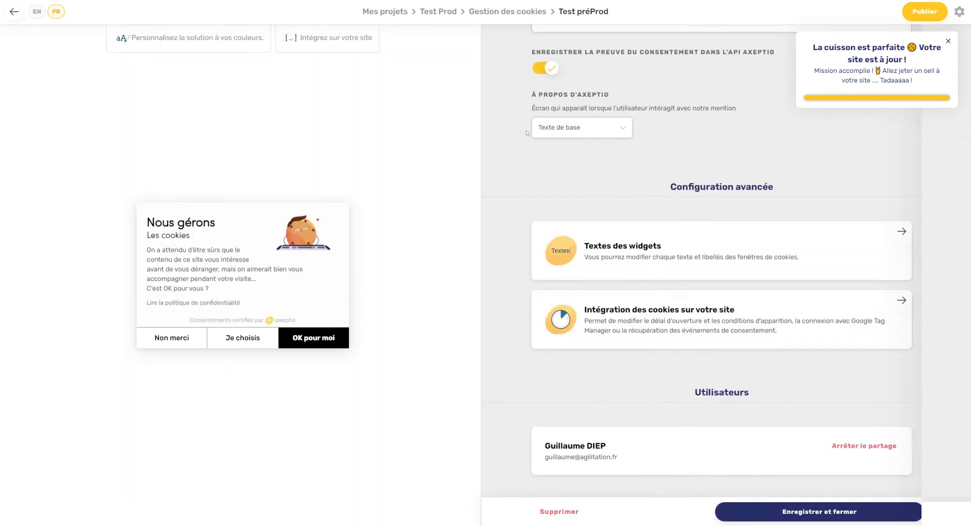
pyautogui.click(664, 326)
pyautogui.click(476, 77)
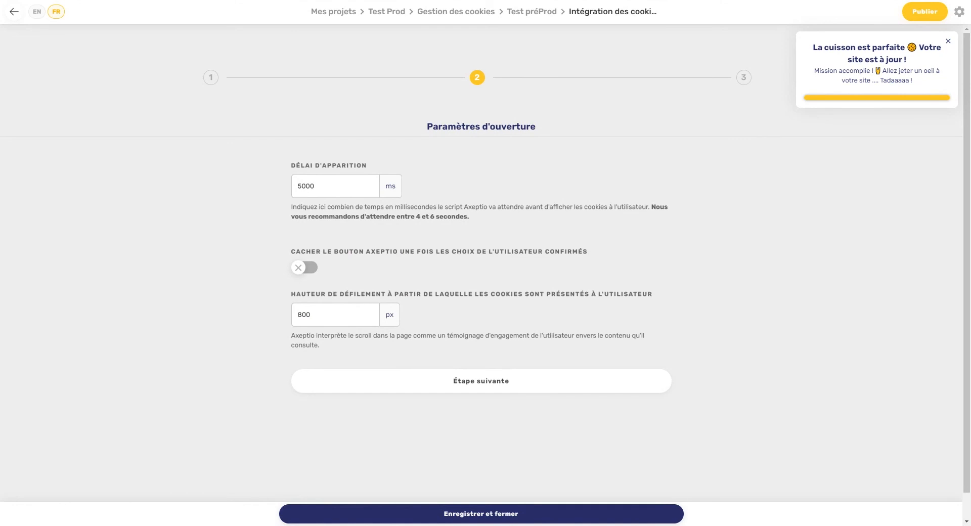
# Step: Set Délai d'apparition to 1000 ms and Hauteur de défilement to 200 px
pyautogui.moveTo(319, 186); pyautogui.dragTo(275, 183)
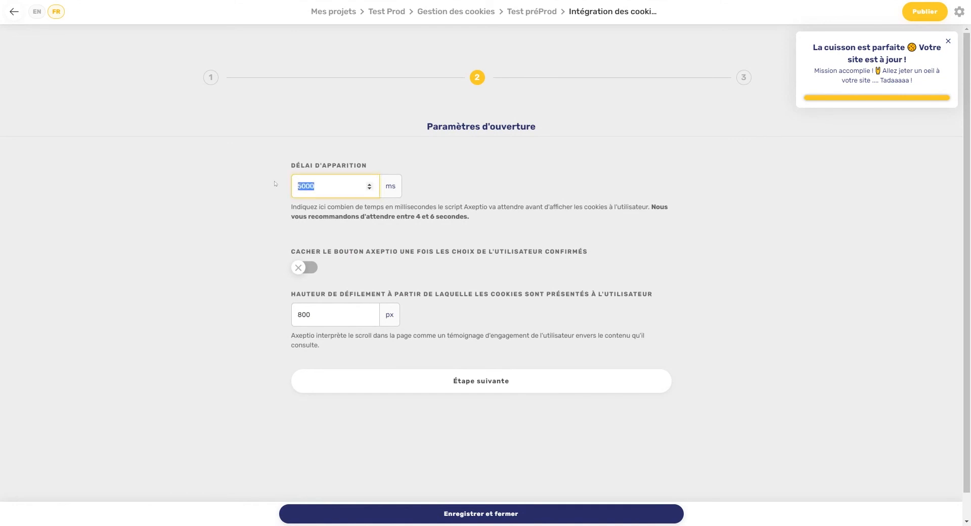
pyautogui.write('1000')
pyautogui.click(323, 314)
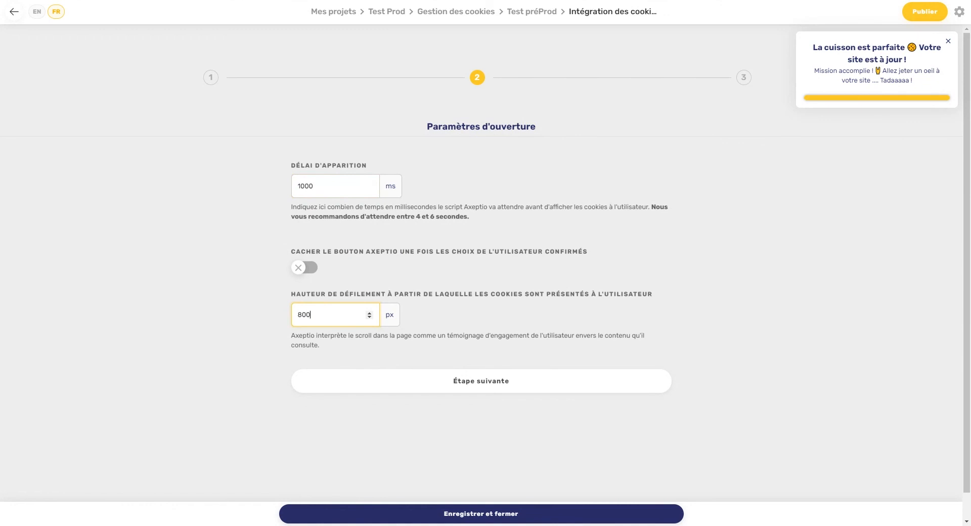
pyautogui.hotkey('ctrl', 'a')
pyautogui.write('200')
# Step: Turn on 'Cacher le bouton Axeptio' and select the example cookie-reopening link code
pyautogui.click(309, 274)
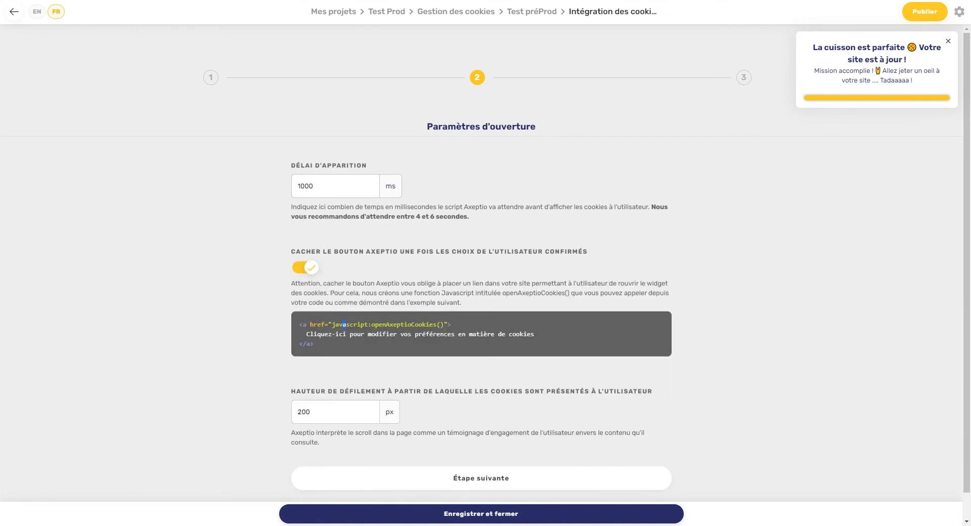
pyautogui.moveTo(343, 324); pyautogui.dragTo(448, 347)
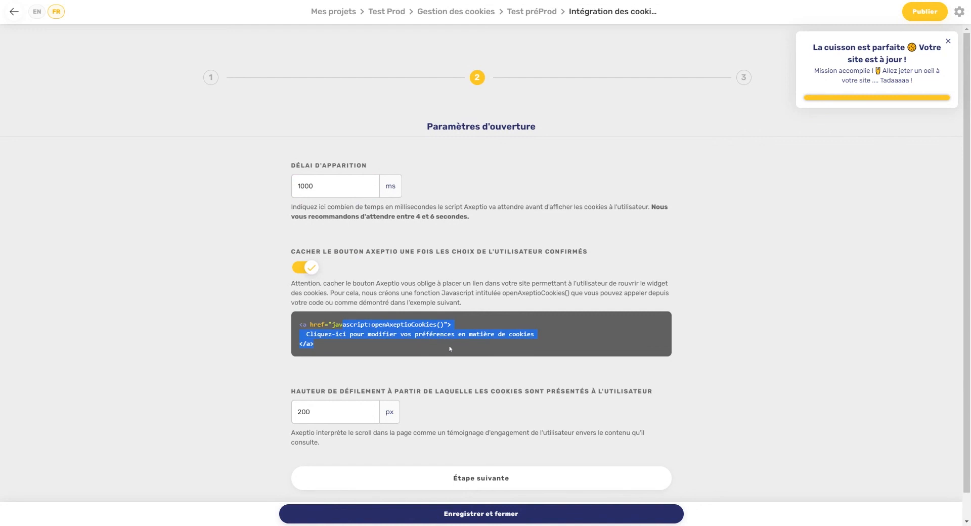
pyautogui.click(503, 313)
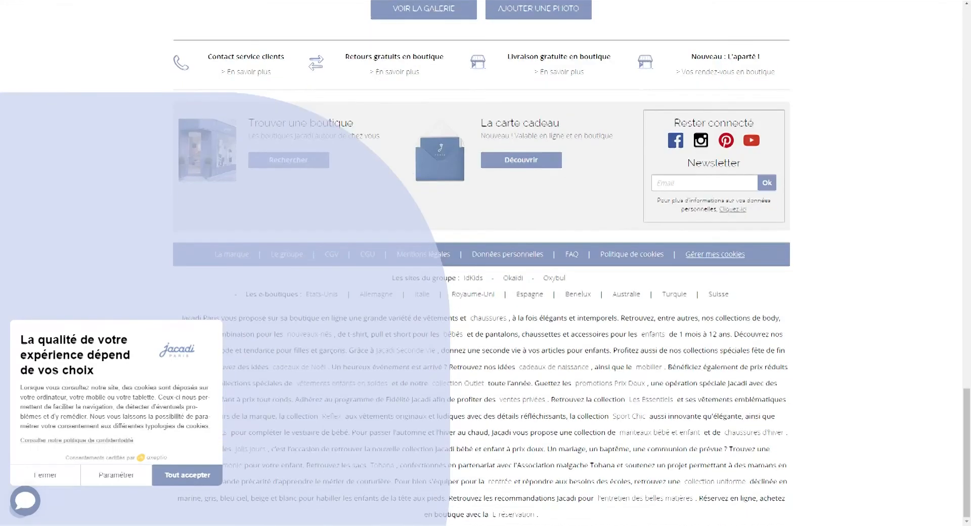
# Step: On Jacadi, accept all cookies, reopen them via 'Gérer mes cookies', and accept all again
pyautogui.click(203, 484)
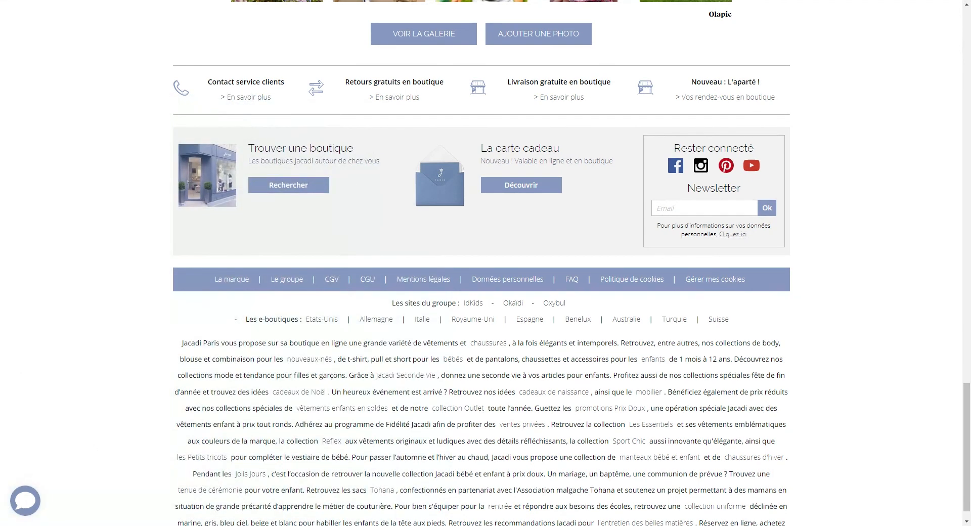
pyautogui.click(702, 282)
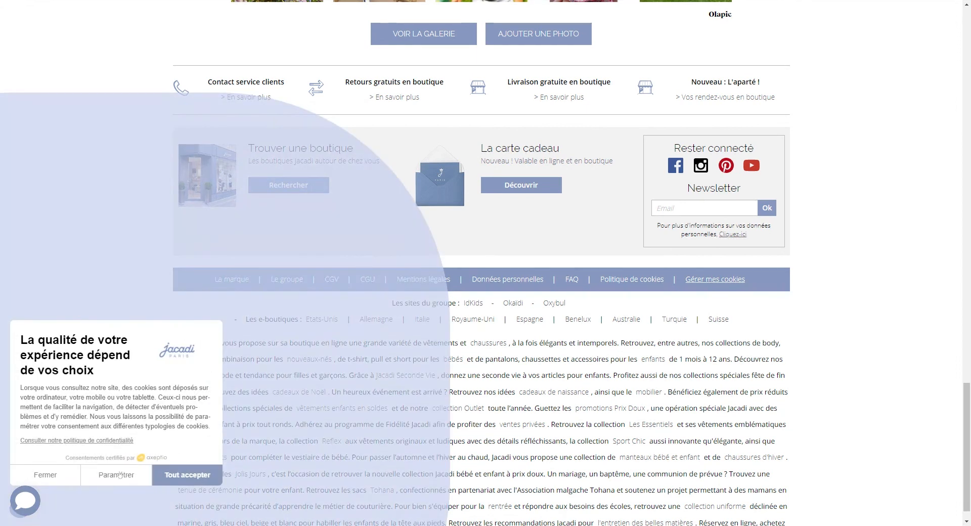
pyautogui.click(174, 478)
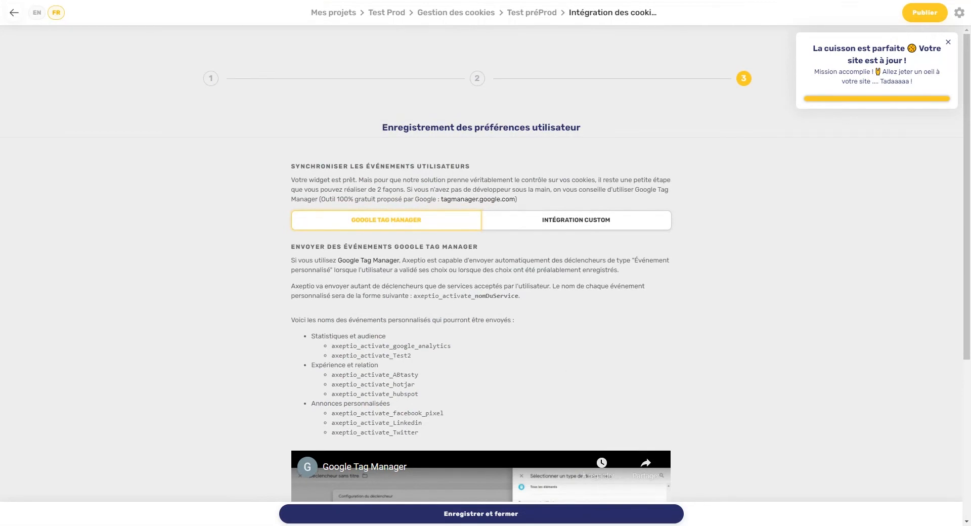
# Step: Show the GOOGLE TAG MANAGER events, select axeptio_activate_google_analytics, and close the 'La cuisson est parfaite' notice
pyautogui.click(574, 225)
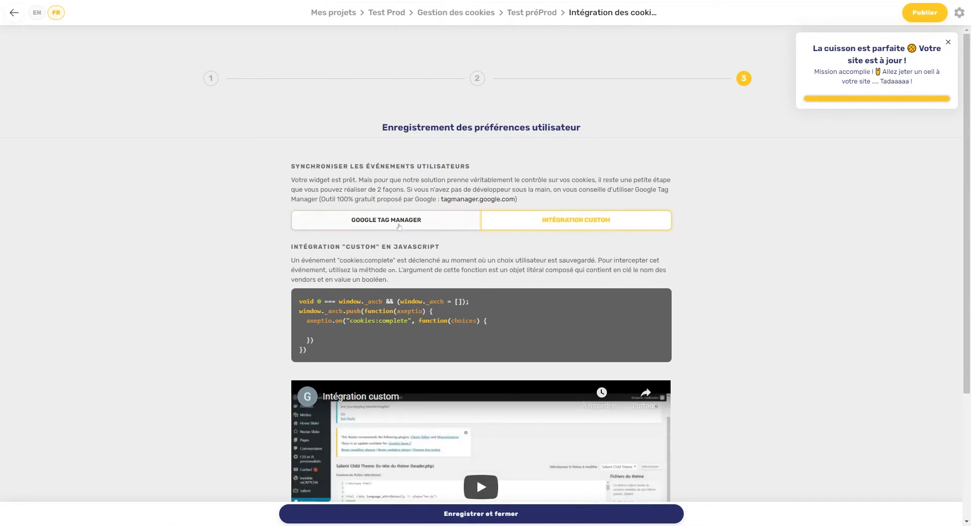
pyautogui.click(398, 227)
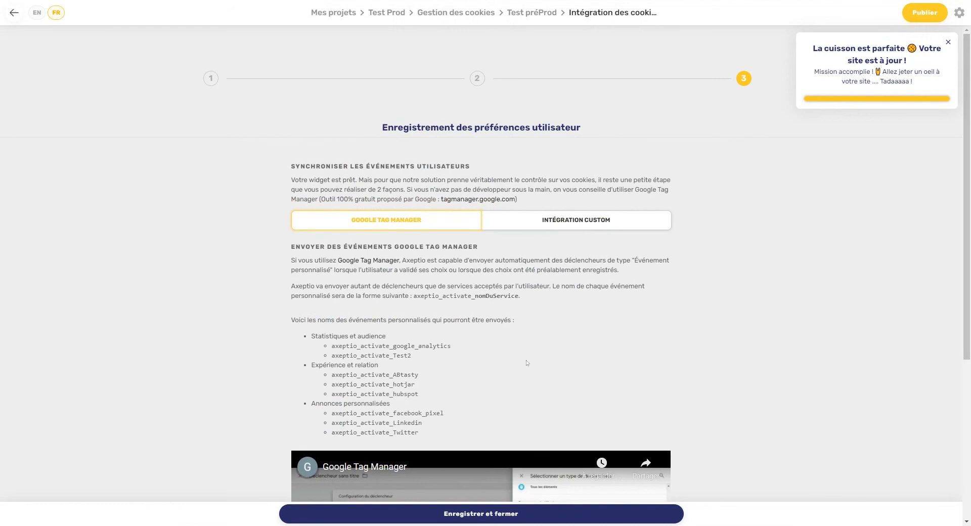
pyautogui.moveTo(346, 345); pyautogui.dragTo(453, 348)
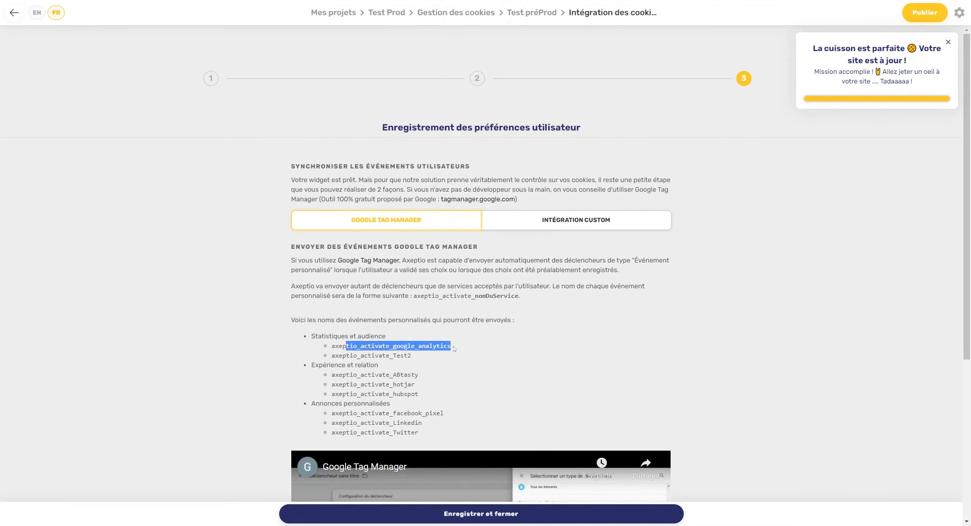
pyautogui.click(948, 42)
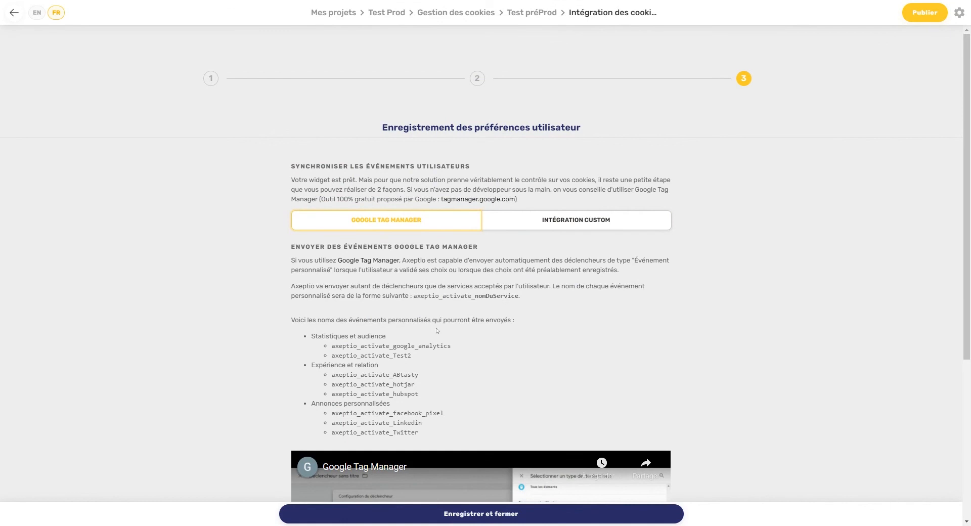
# Step: Open the Test Prod consent register from the project settings menu
pyautogui.click(959, 13)
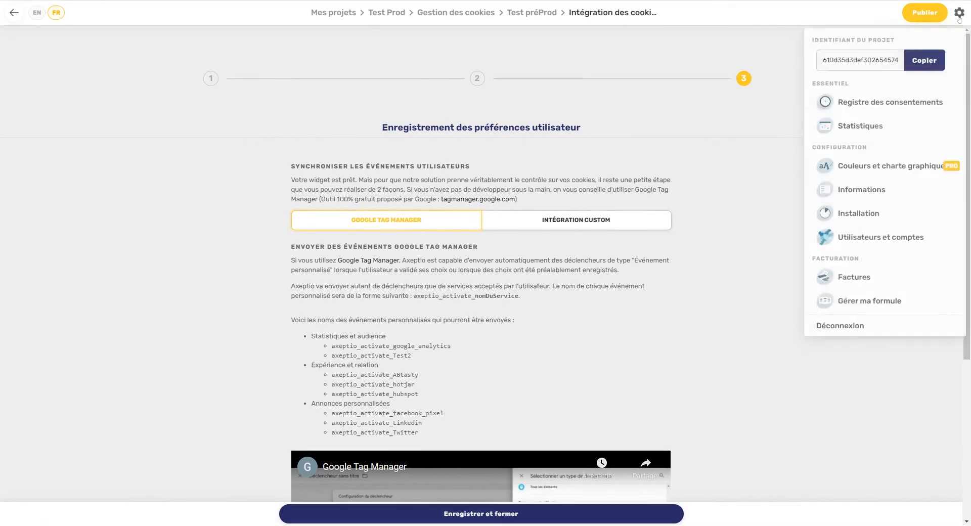
pyautogui.click(893, 103)
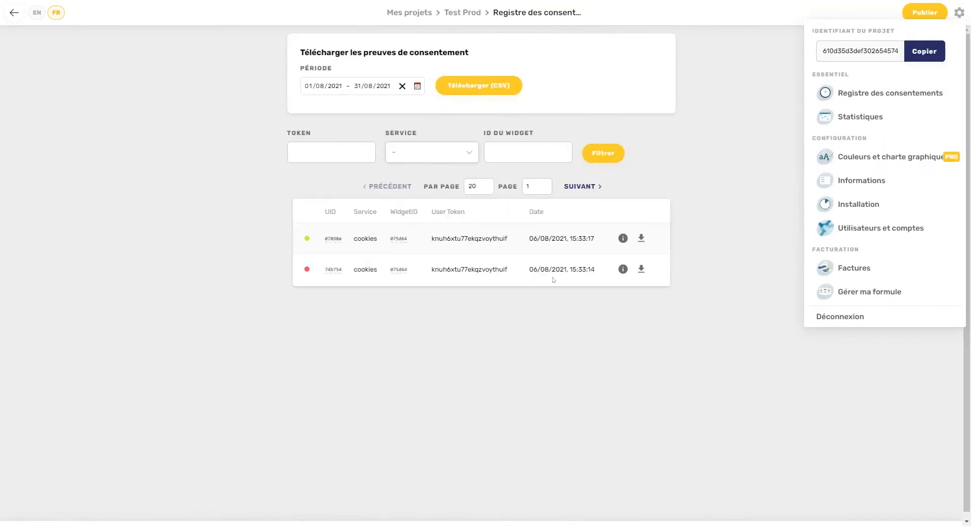
pyautogui.moveTo(555, 270); pyautogui.dragTo(377, 277)
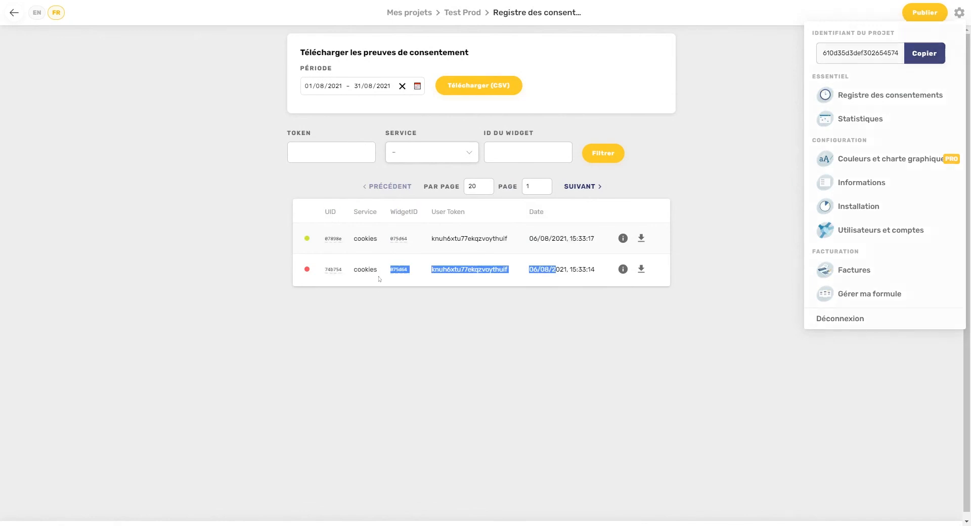
pyautogui.click(417, 266)
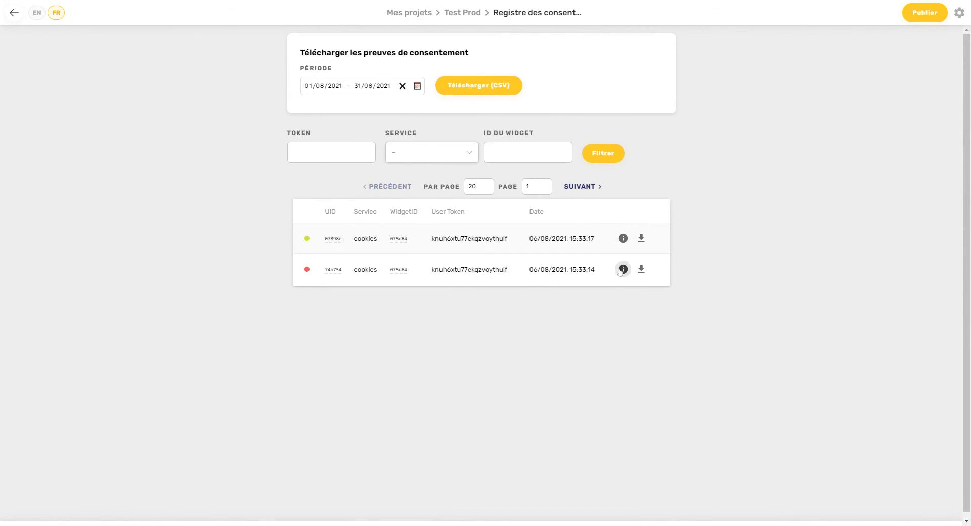
# Step: View the recorded preferences of both 06/08/2021 consent entries, including accepted vendors
pyautogui.click(623, 269)
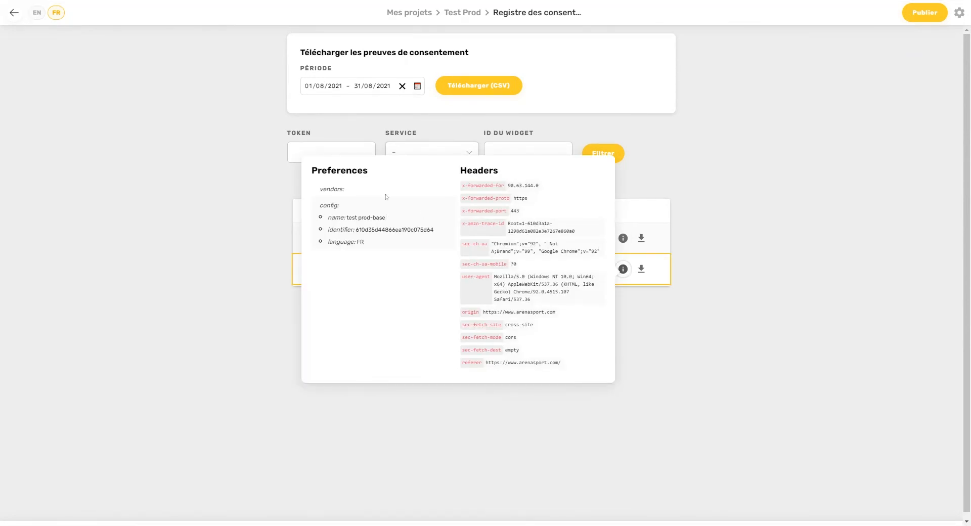
pyautogui.click(627, 222)
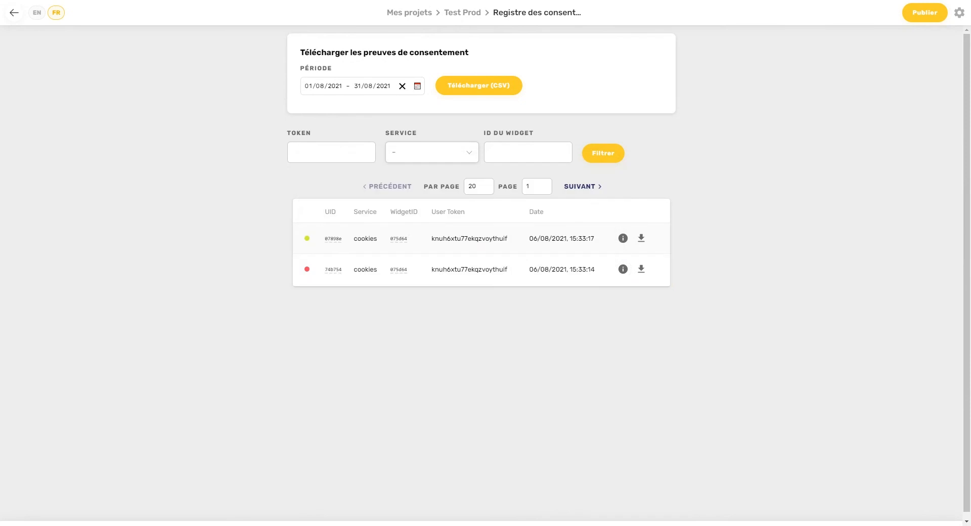
pyautogui.click(622, 238)
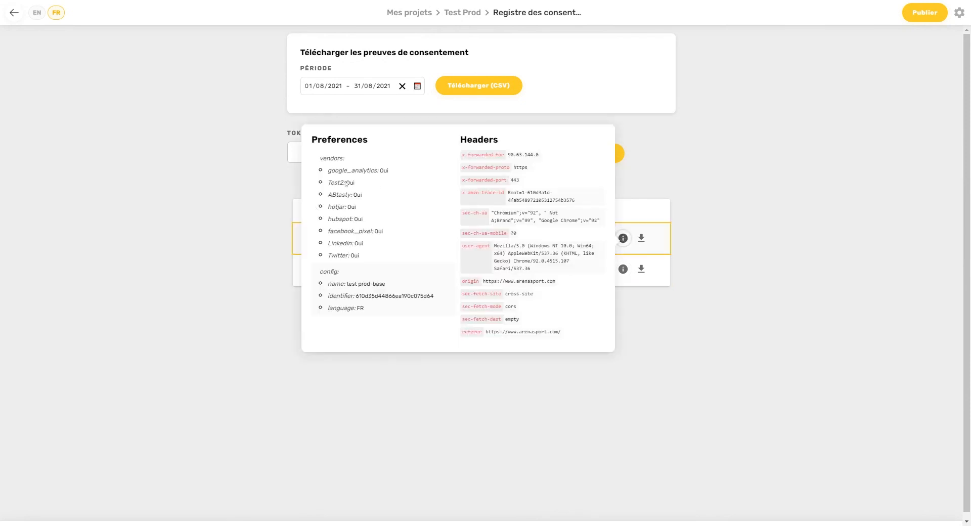
pyautogui.moveTo(347, 170); pyautogui.dragTo(844, 232)
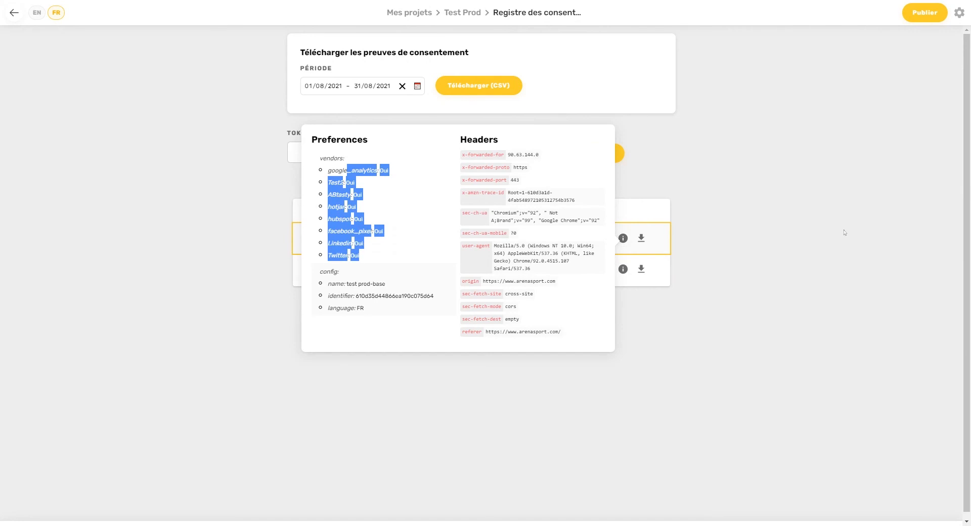
pyautogui.click(874, 233)
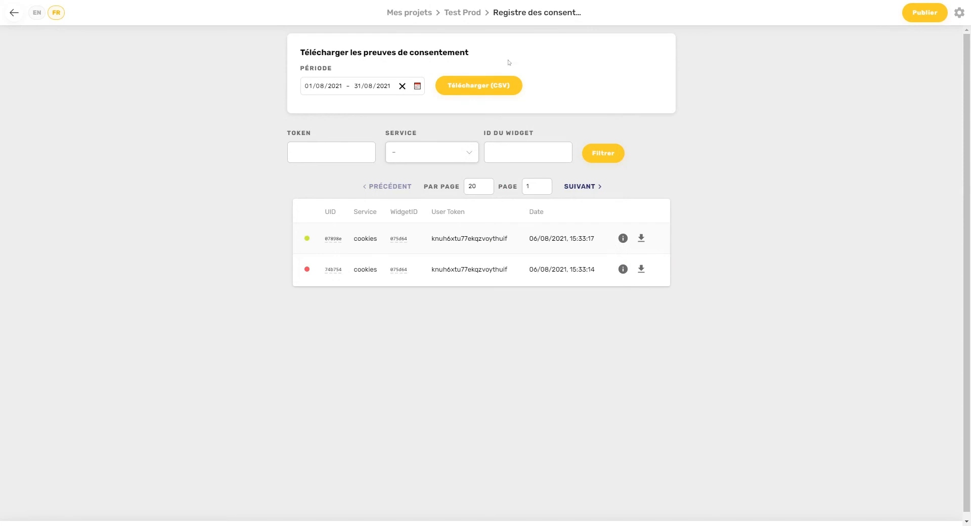
# Step: Return to the Test Prod project's cookie management and open its Test Prod cookie configuration
pyautogui.click(462, 12)
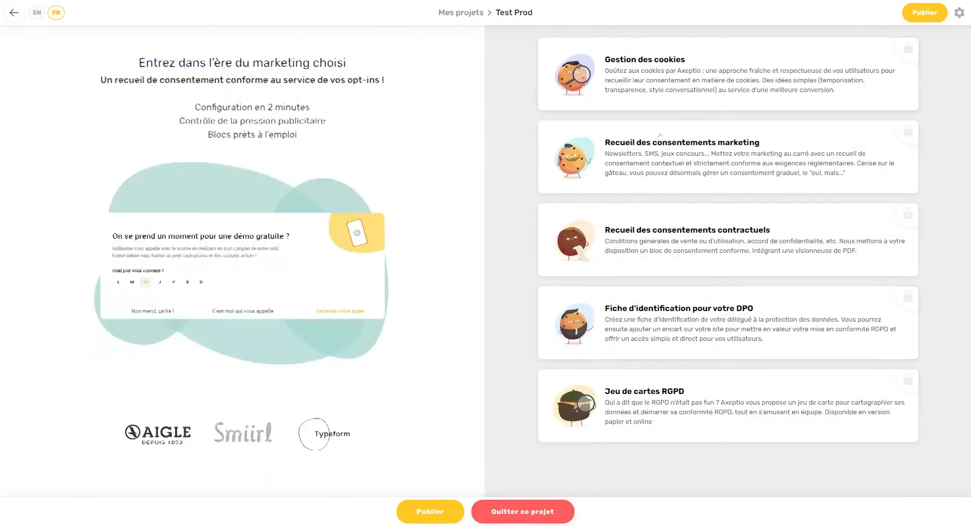
pyautogui.click(697, 75)
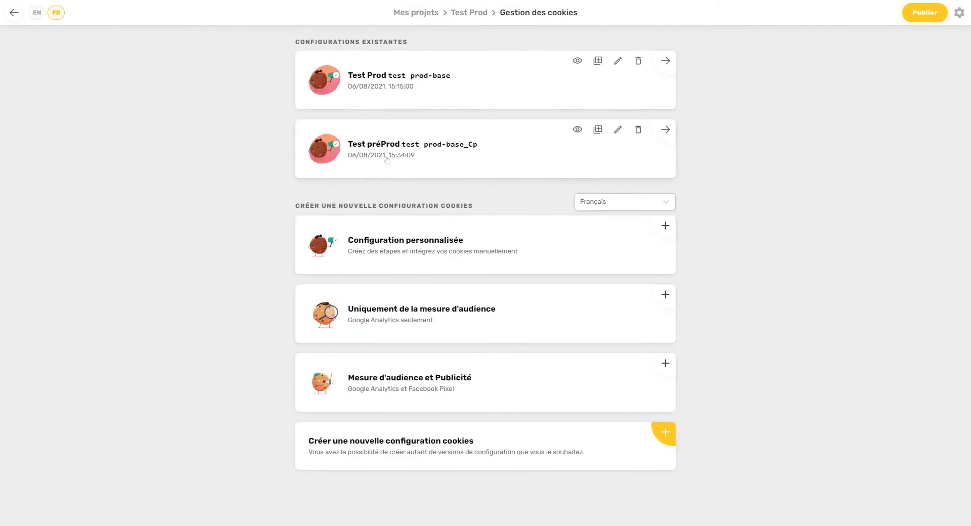
pyautogui.click(485, 81)
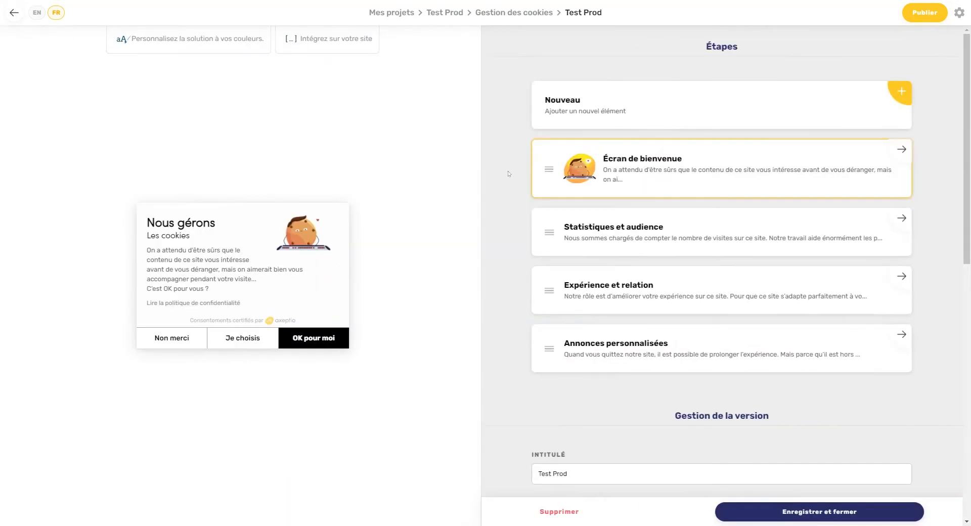
pyautogui.scroll(-10, 509, 174)
# Step: Review the Google Tag Manager event names in step 3 of cookie integration
pyautogui.click(689, 331)
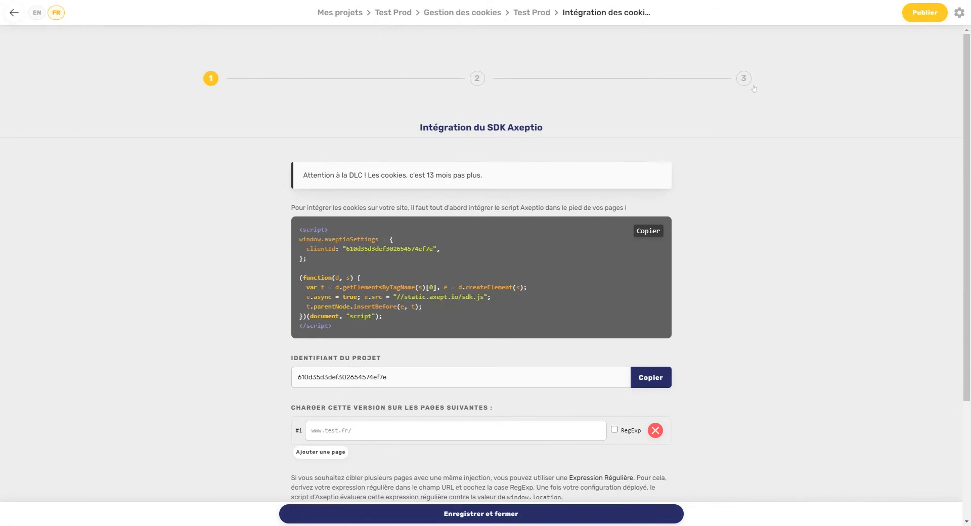
pyautogui.click(744, 82)
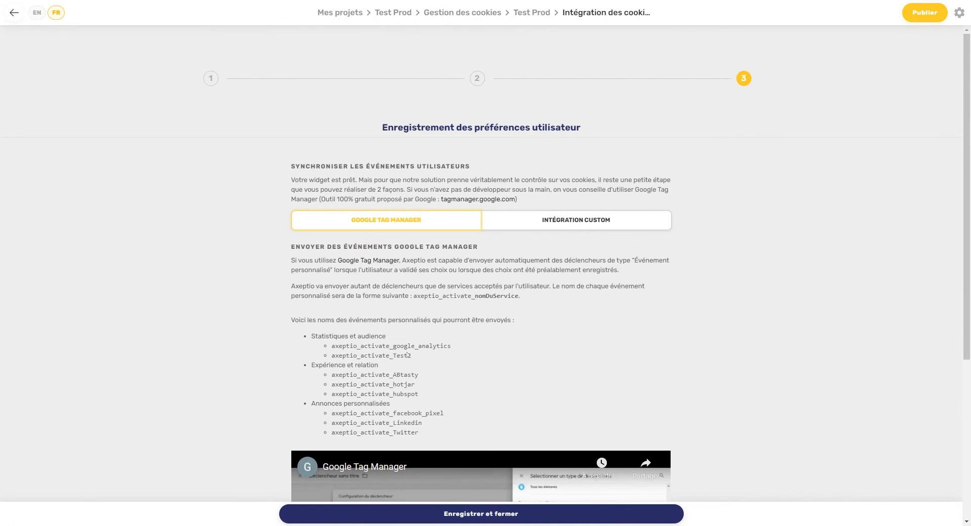
pyautogui.moveTo(403, 346); pyautogui.dragTo(446, 432)
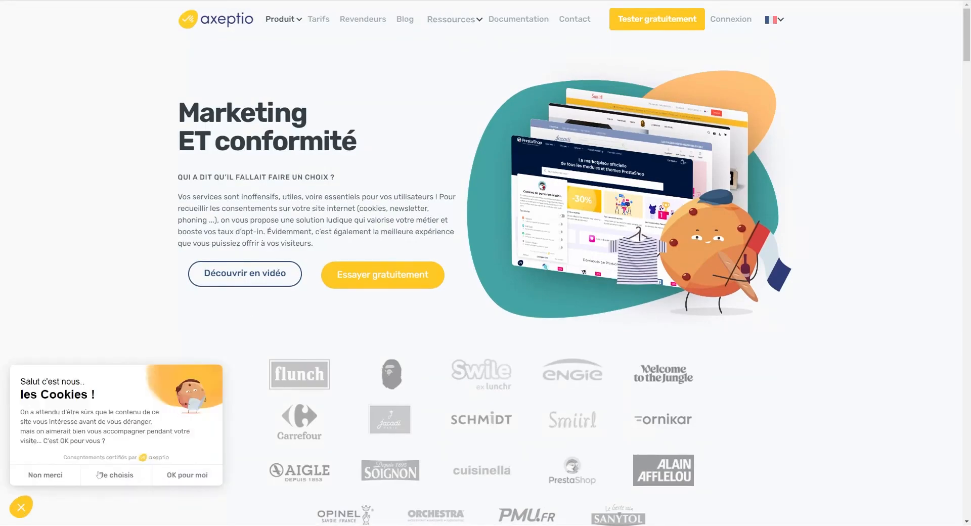
# Step: Allow Google Analytics, keep Helpshelf on, finish the consent steps, then accept all cookies
pyautogui.click(125, 477)
pyautogui.click(192, 433)
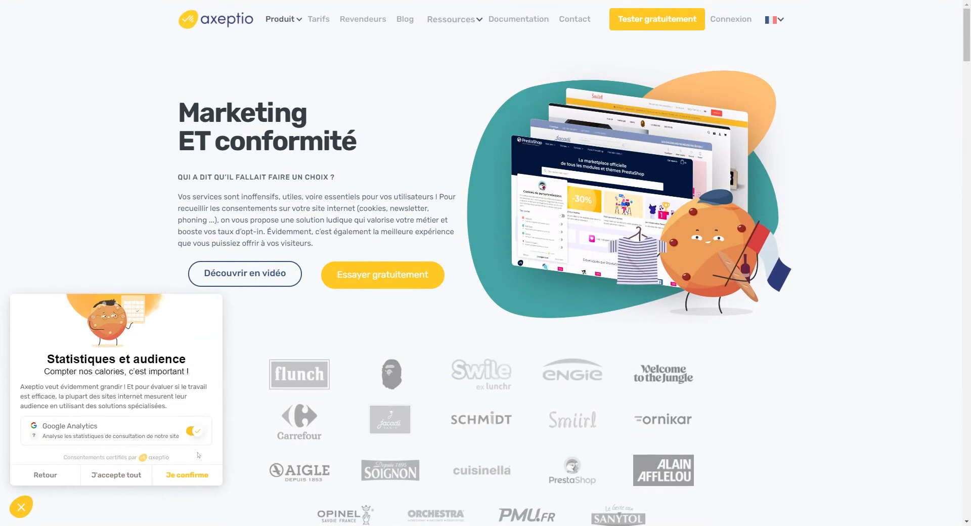
pyautogui.click(198, 472)
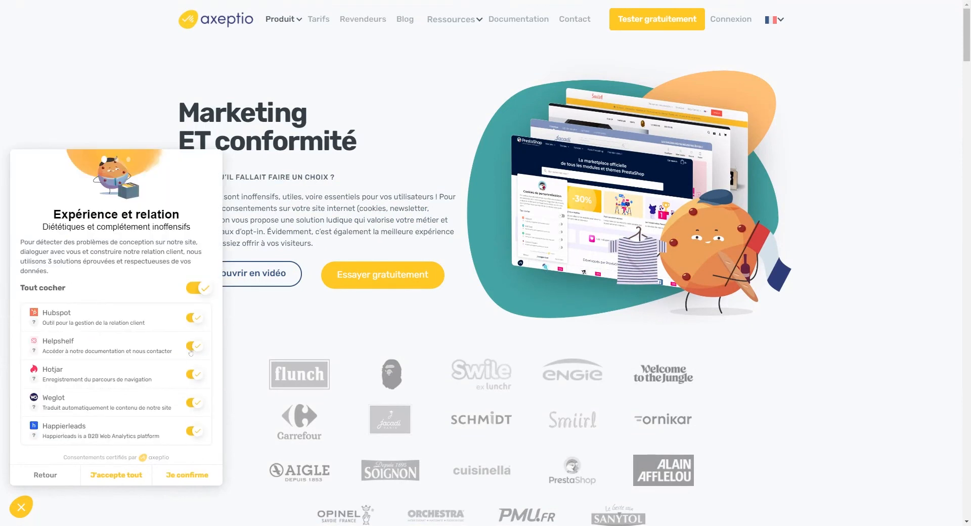
pyautogui.click(191, 347)
pyautogui.click(190, 346)
pyautogui.click(194, 474)
pyautogui.click(197, 478)
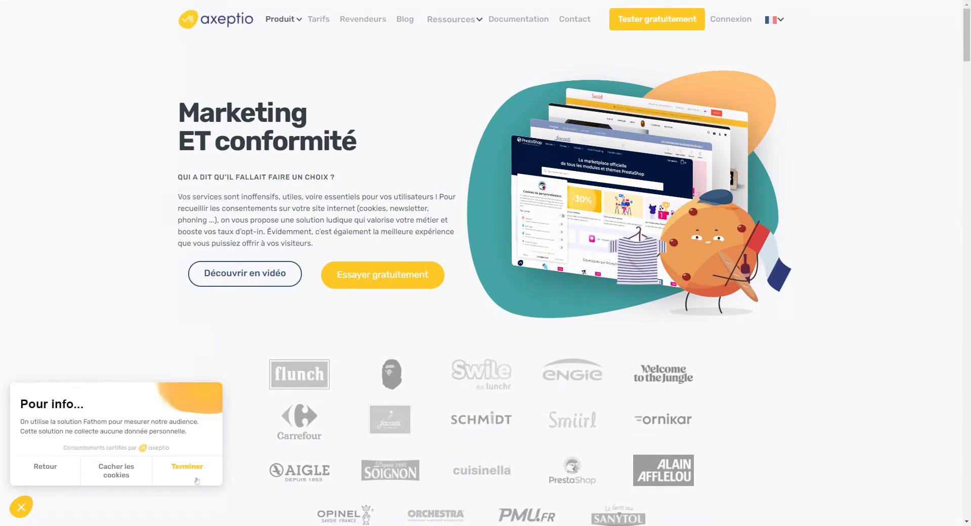
pyautogui.click(201, 465)
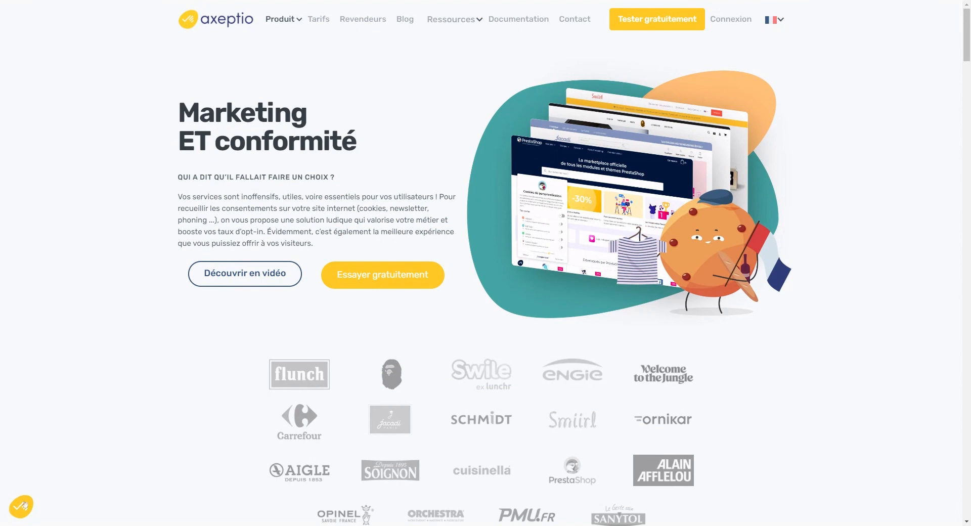
pyautogui.click(175, 477)
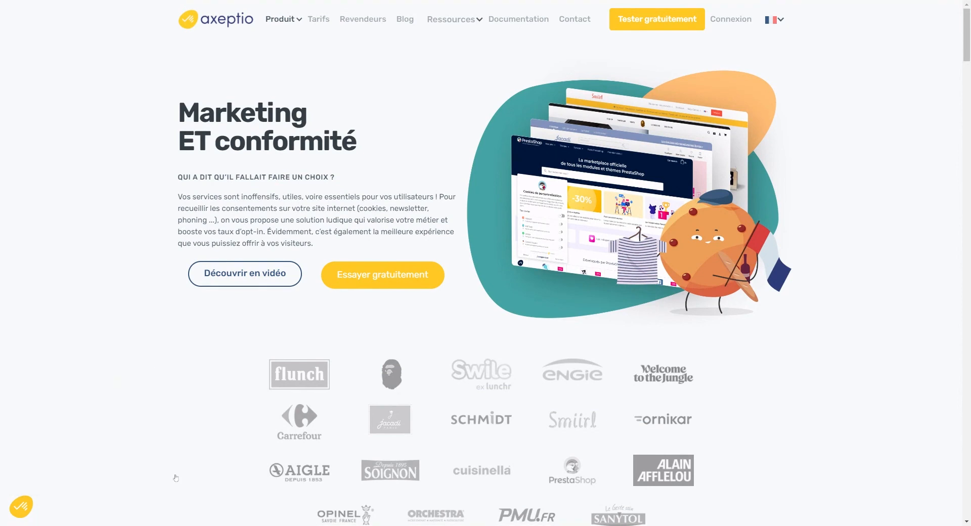
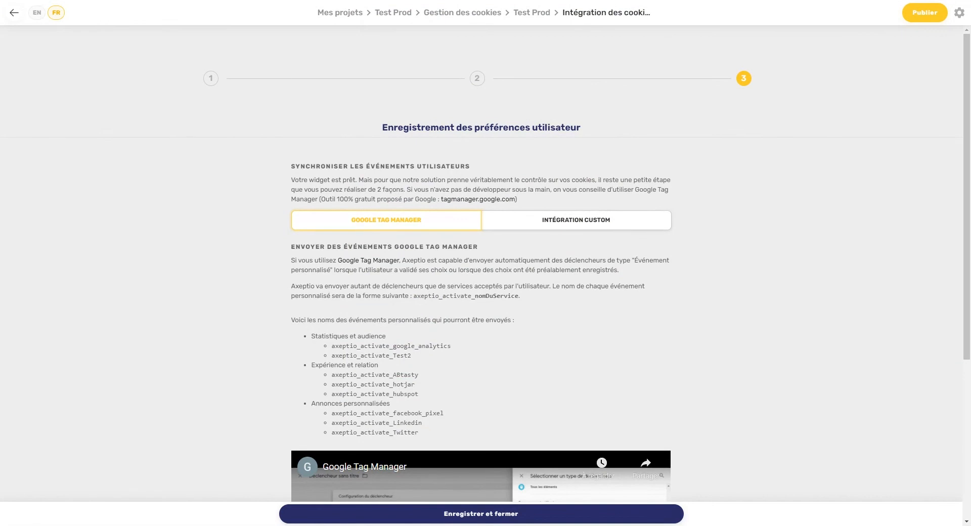
# Step: Copy the axeptio_activate_google_analytics event name from Axeptio's step-3 page for use in Google Tag Manager
pyautogui.doubleClick(391, 346)
pyautogui.hotkey('ctrl', 'c')
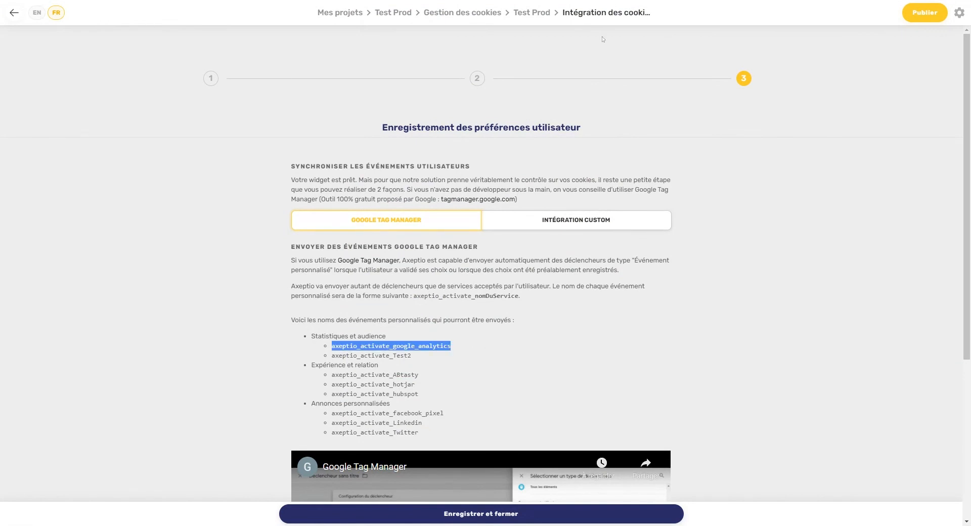
pyautogui.hotkey('alt', 'Tab')
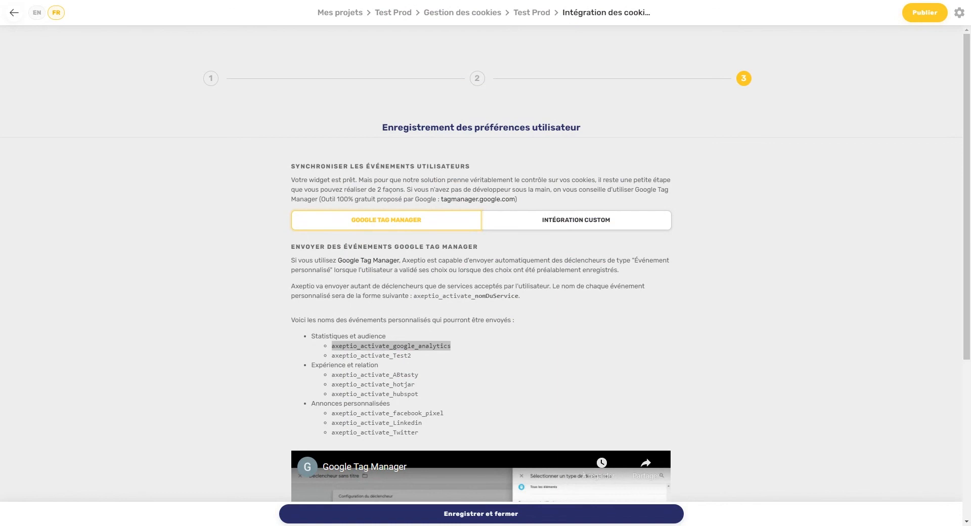
pyautogui.hotkey('alt', 'Tab')
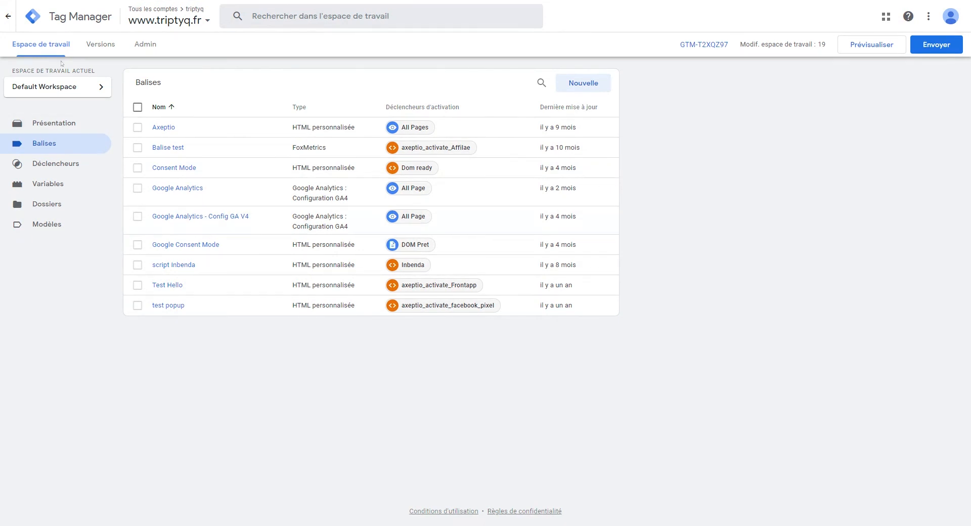
pyautogui.click(8, 15)
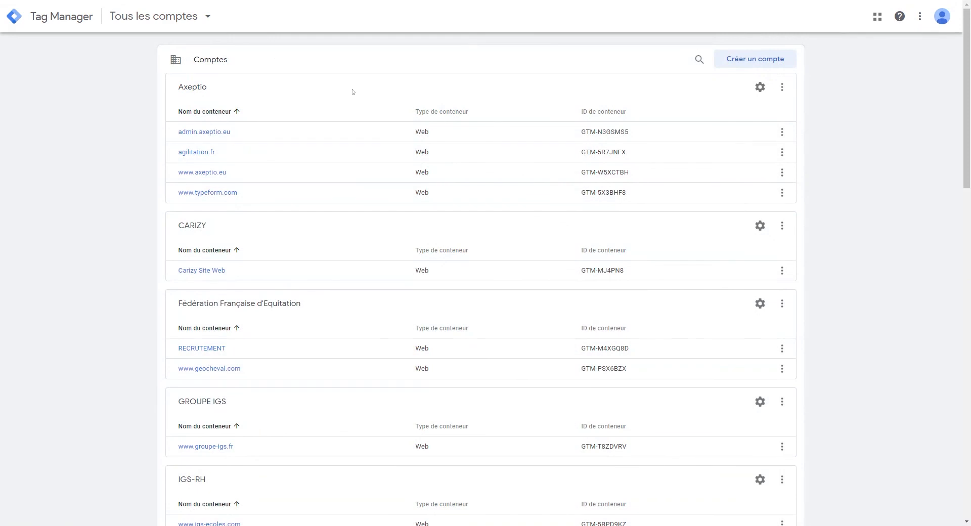
pyautogui.scroll(-18, 379, 101)
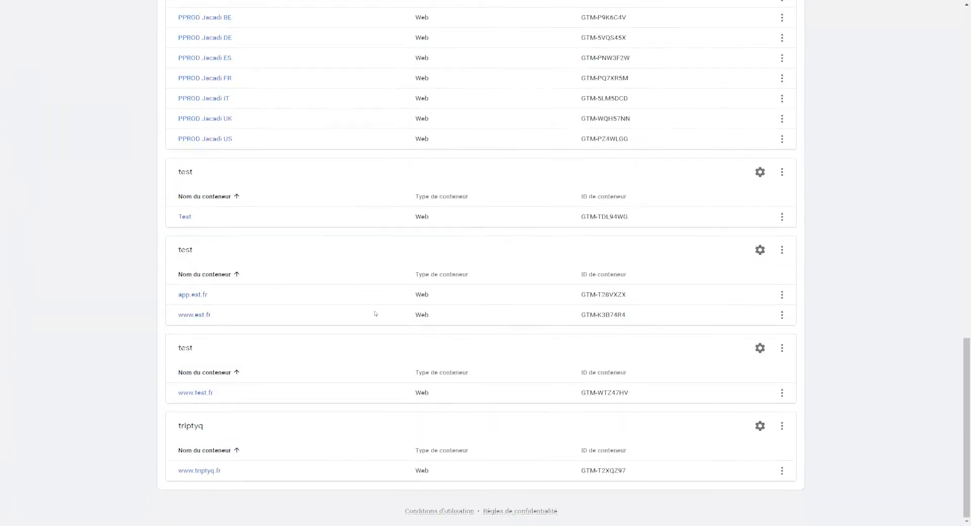
pyautogui.scroll(18, 375, 313)
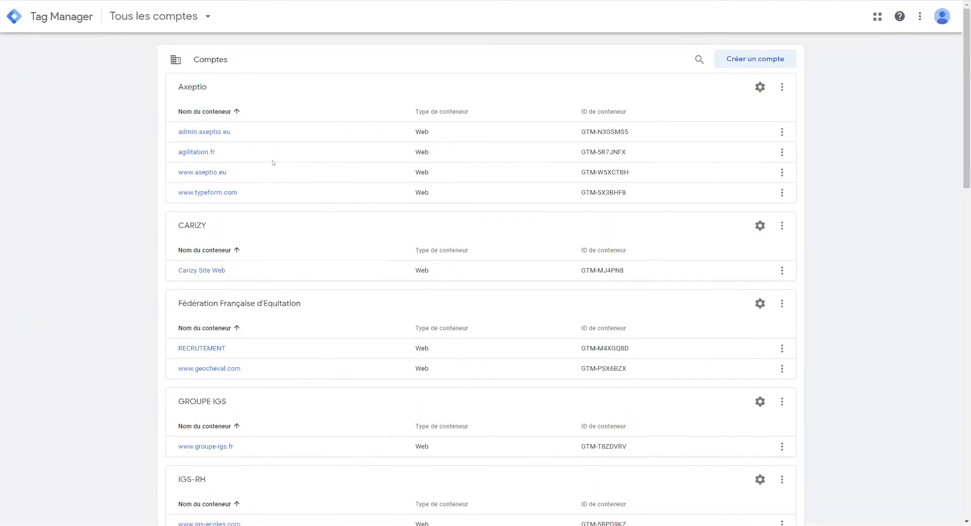
pyautogui.scroll(-18, 284, 106)
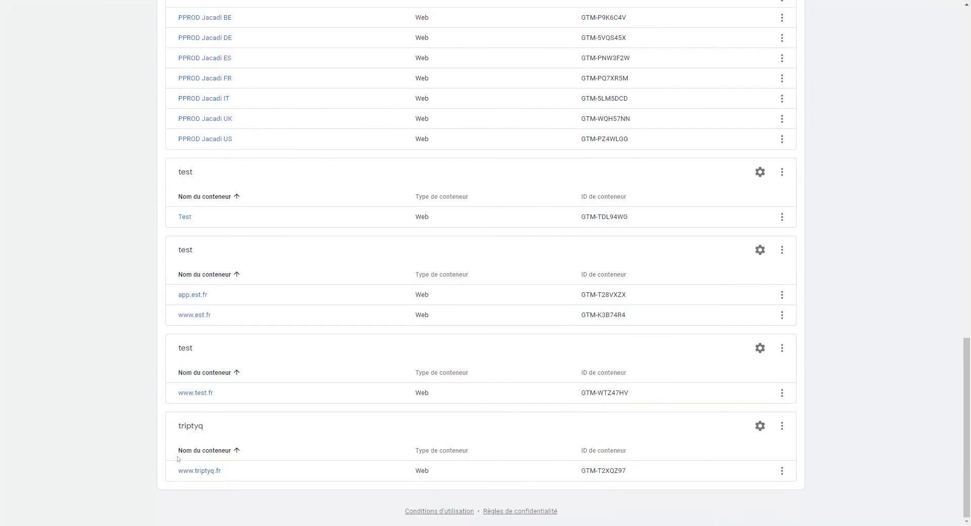
pyautogui.click(206, 472)
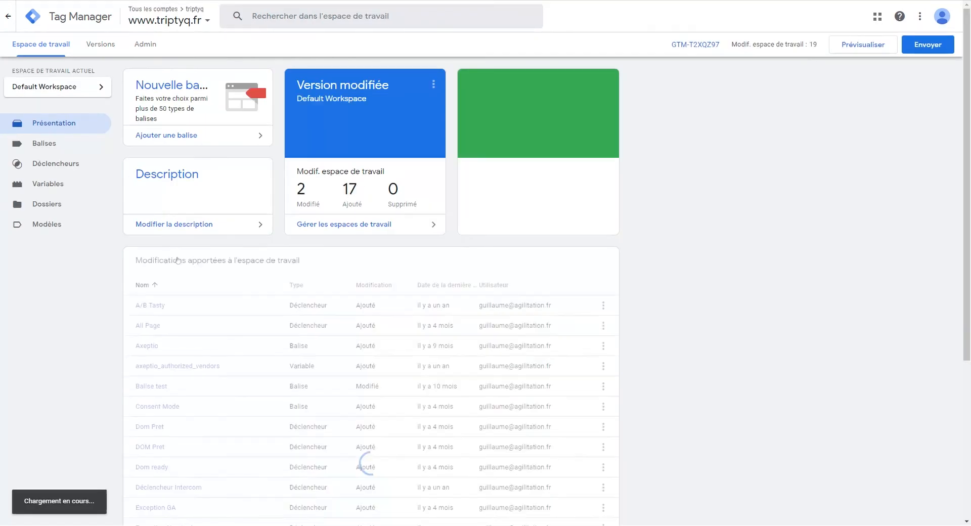
pyautogui.click(83, 146)
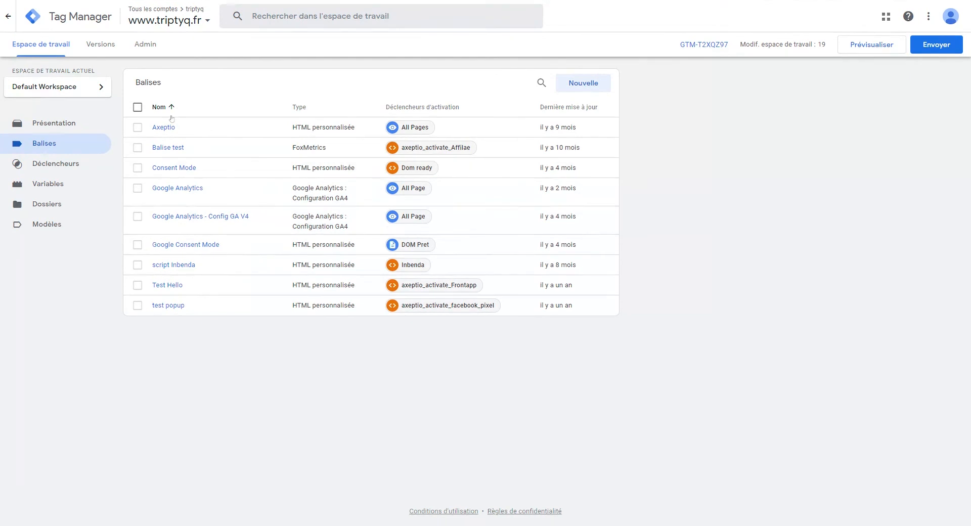
pyautogui.click(182, 216)
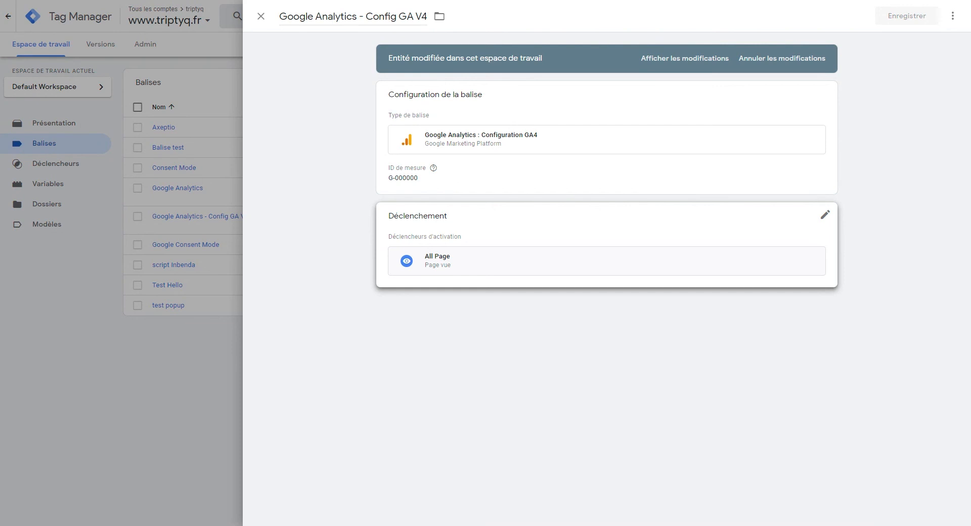
# Step: Remove the All Page trigger from the Config GA V4 tag and bring up the trigger chooser
pyautogui.click(825, 215)
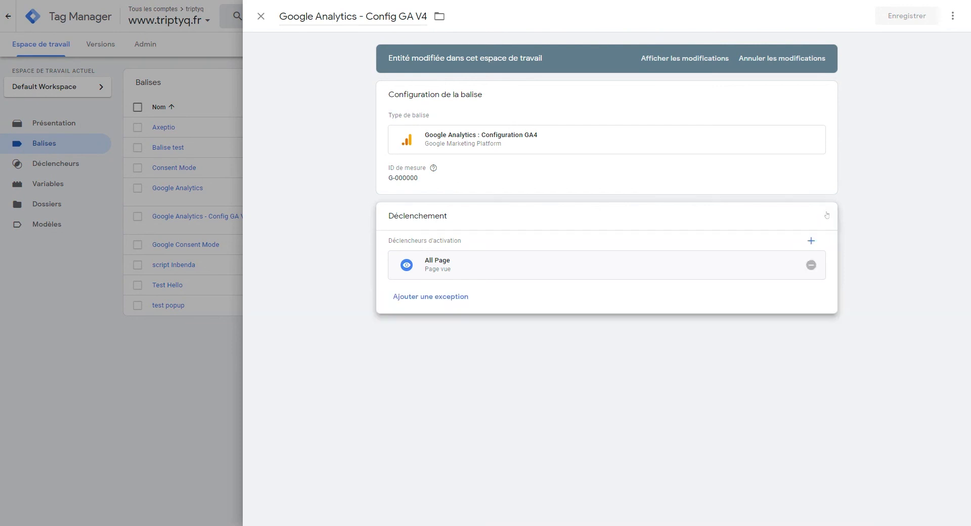
pyautogui.click(811, 264)
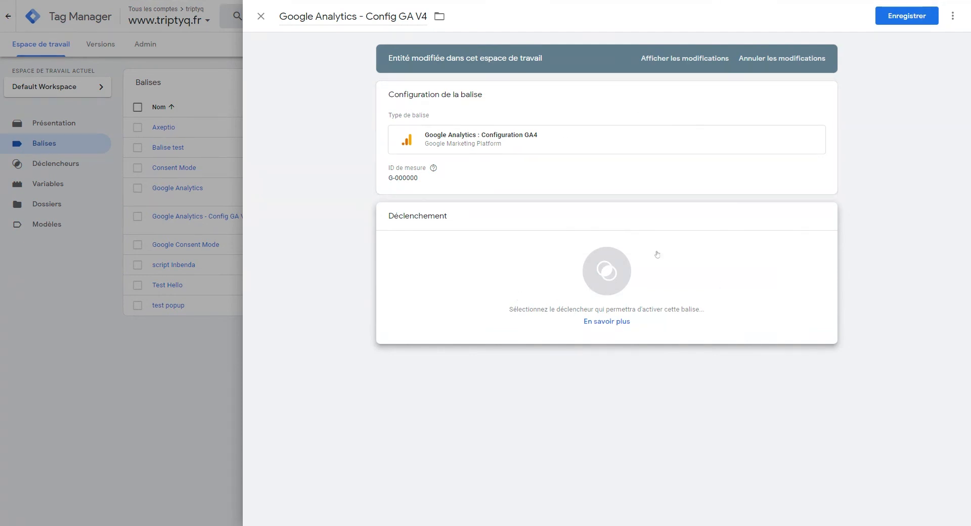
pyautogui.click(659, 286)
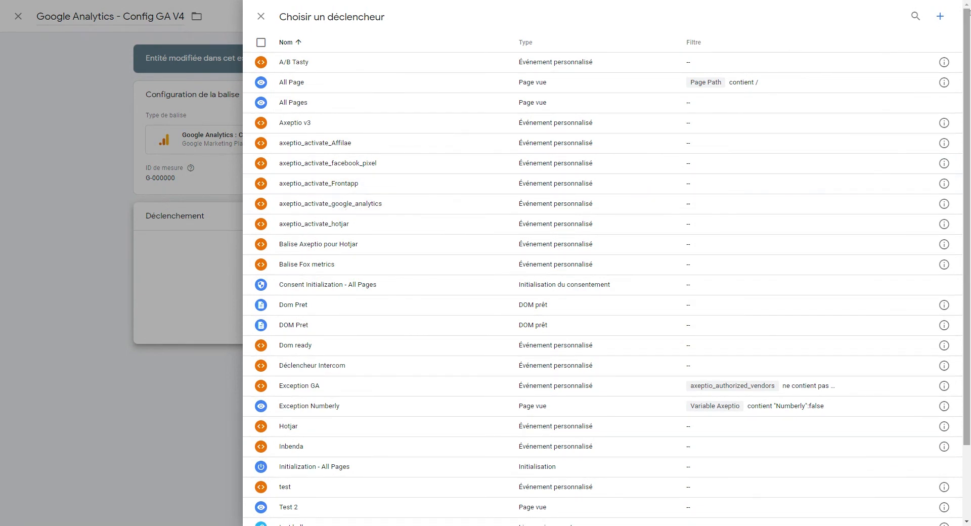
pyautogui.click(940, 16)
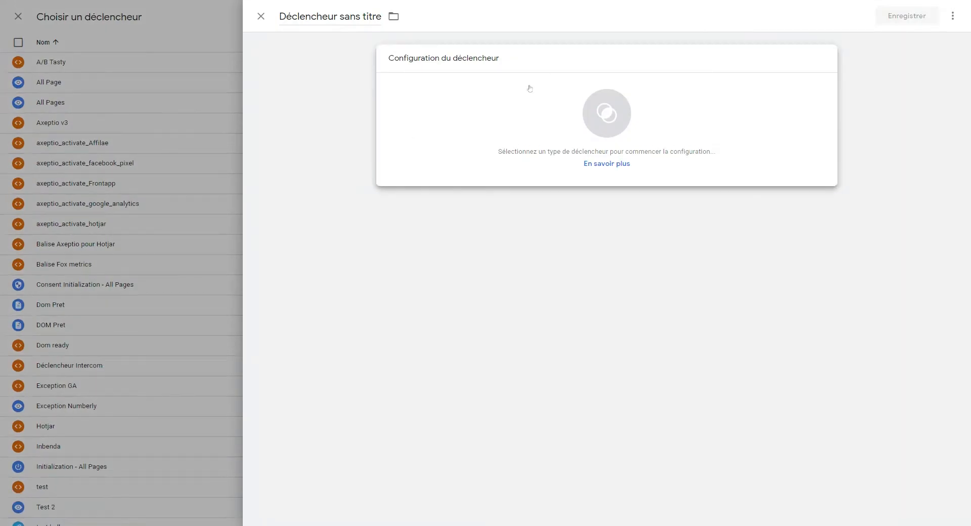
pyautogui.click(529, 89)
pyautogui.scroll(-2, 824, 212)
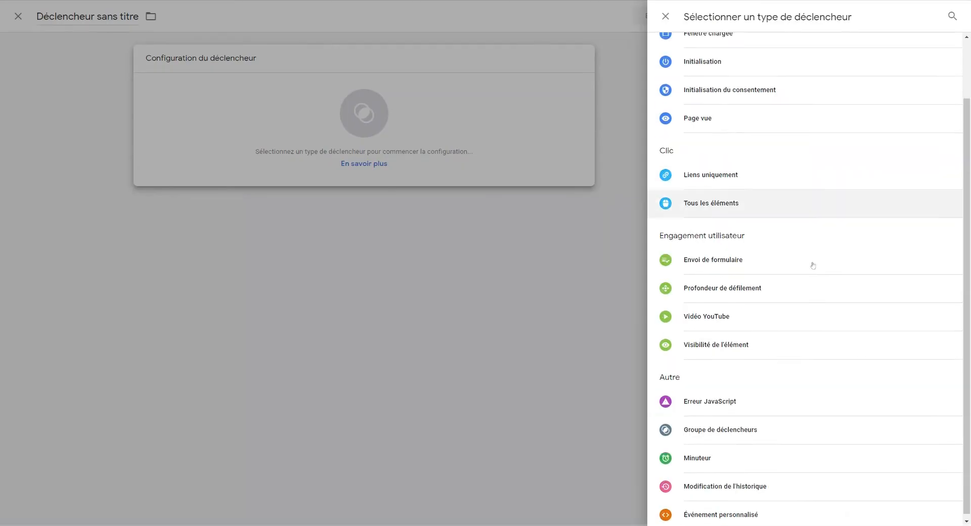
pyautogui.click(808, 510)
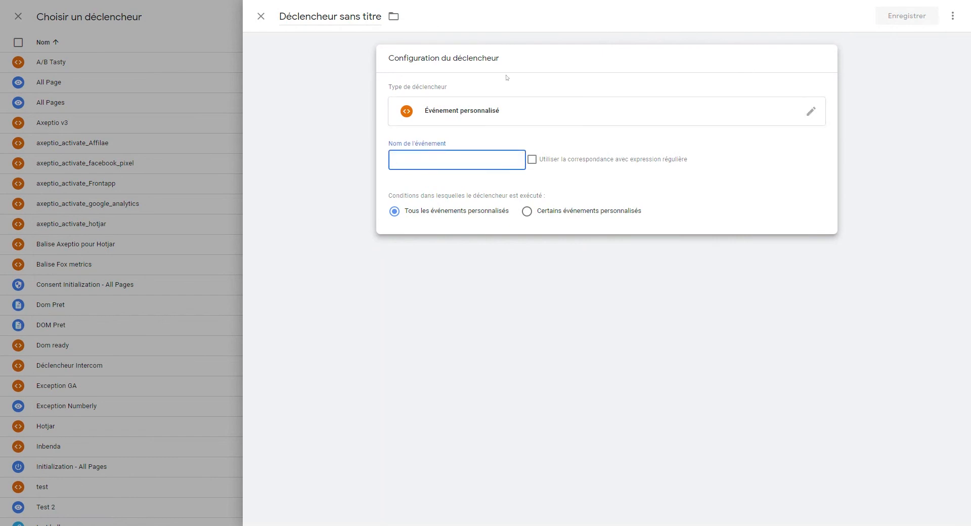
pyautogui.hotkey('ctrl', 'v')
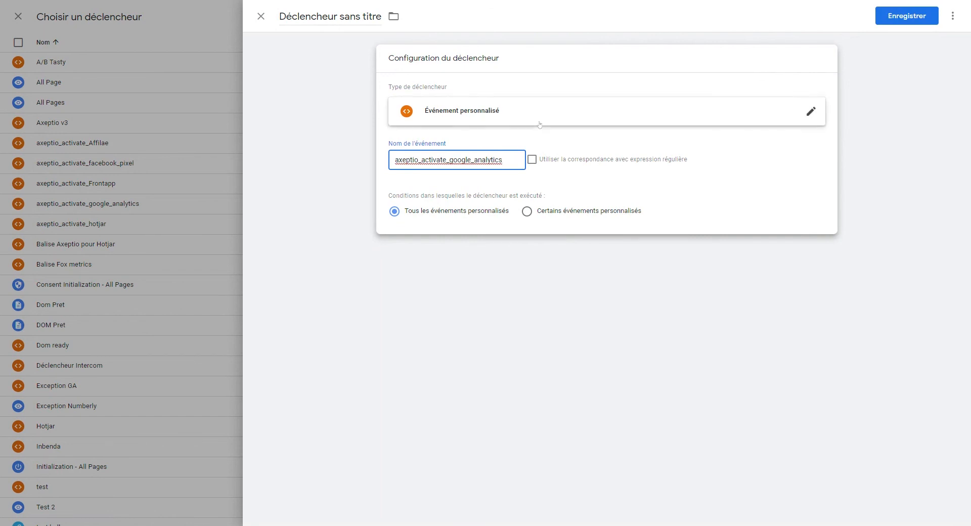
pyautogui.click(266, 18)
pyautogui.click(598, 125)
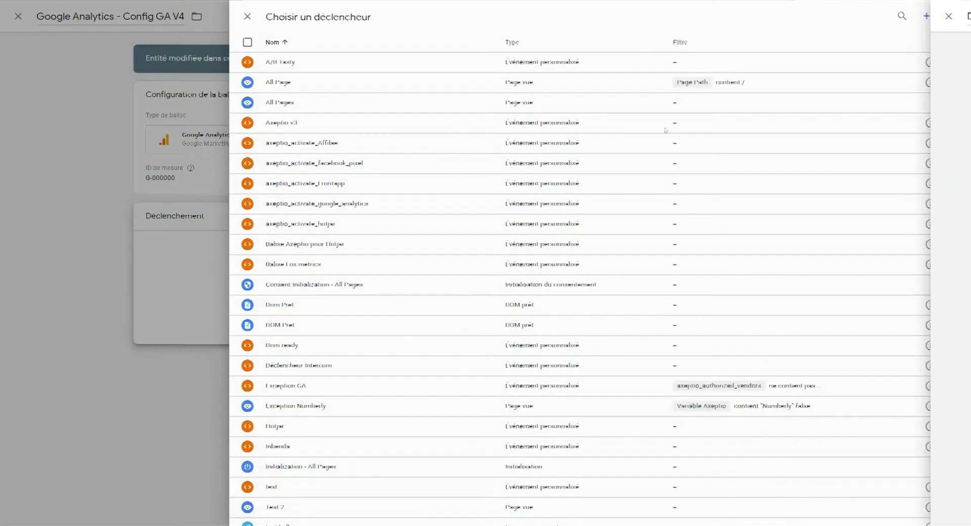
# Step: Pick the axeptio_activate_google_analytics trigger, then discard the unsaved Config GA V4 tag edits
pyautogui.click(303, 204)
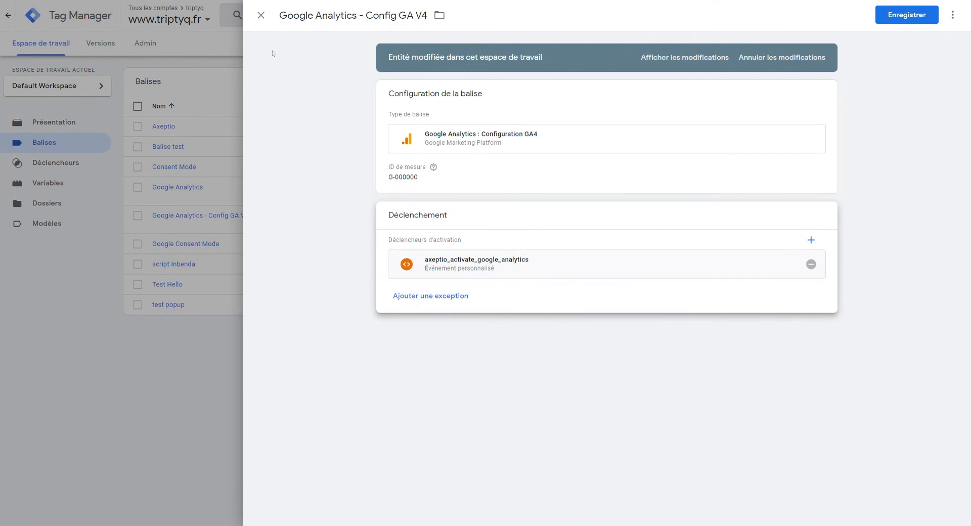
pyautogui.click(261, 15)
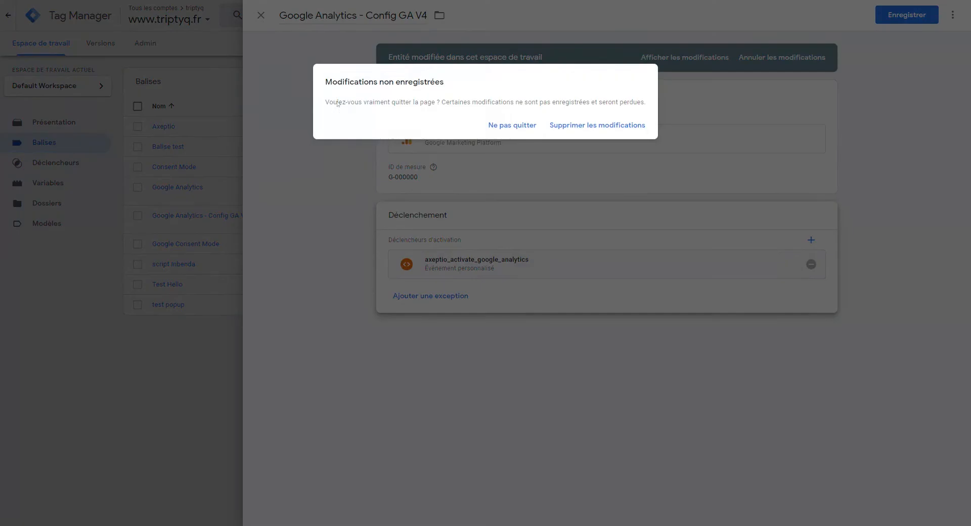
pyautogui.click(585, 127)
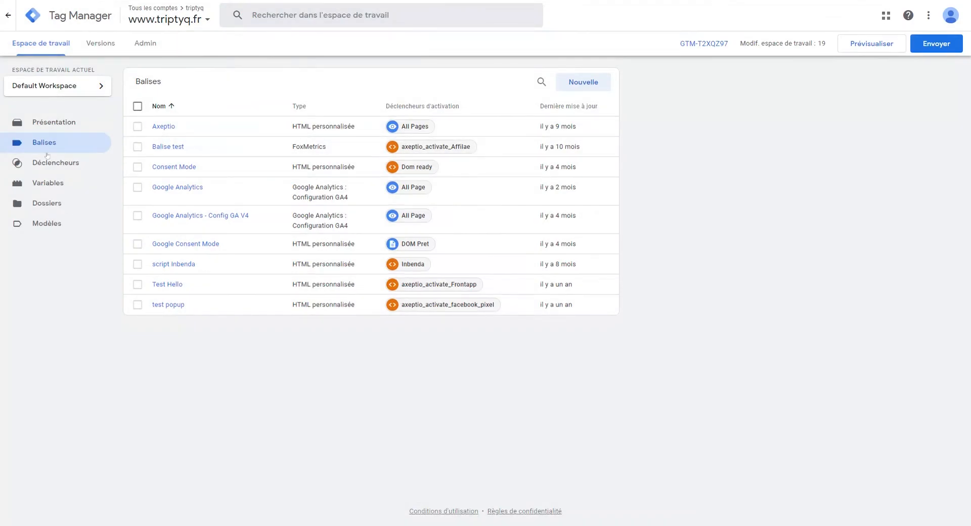
# Step: Create a new Custom HTML tag containing 'AB Tasty' and start a new trigger for it
pyautogui.click(58, 124)
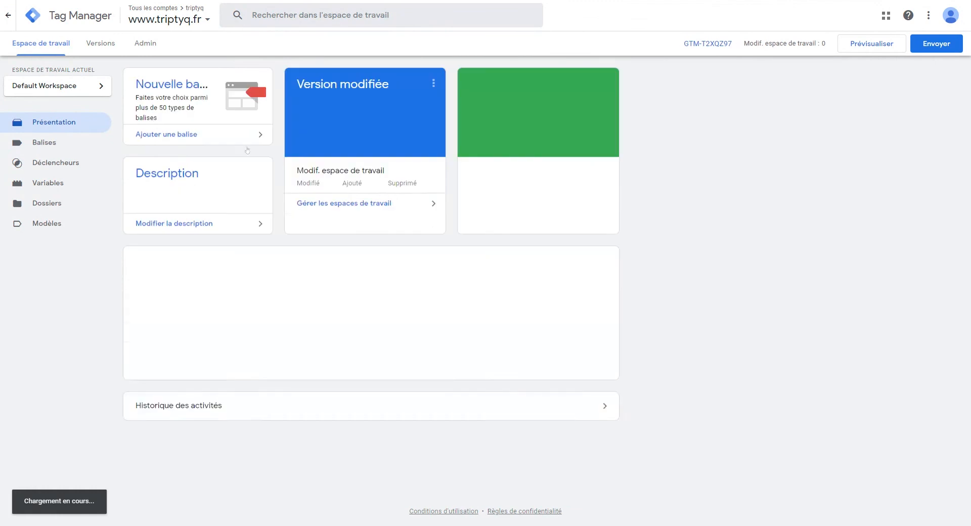
pyautogui.click(237, 135)
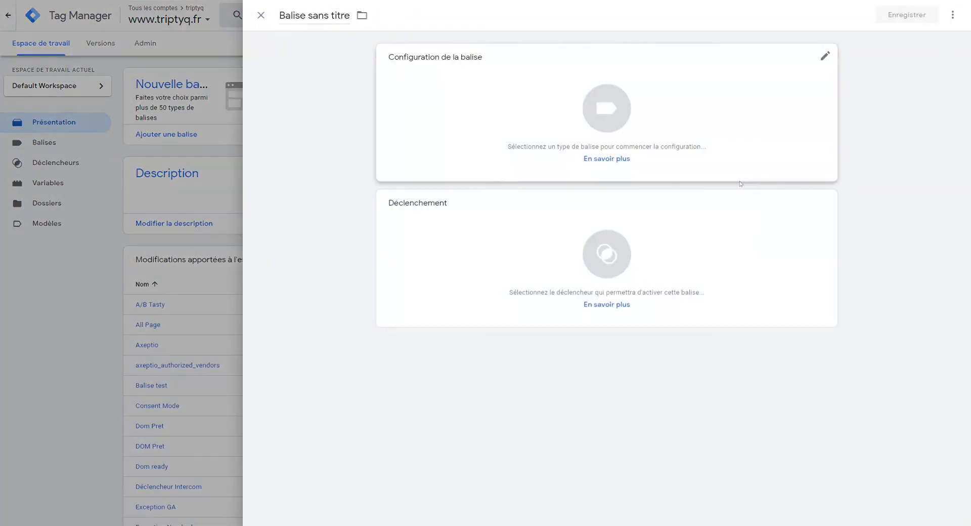
pyautogui.click(494, 121)
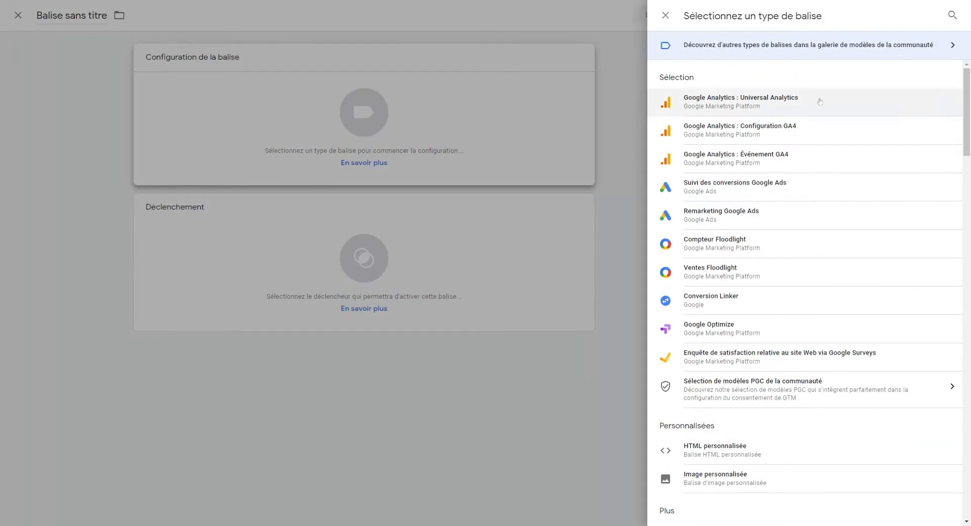
pyautogui.scroll(-3, 733, 455)
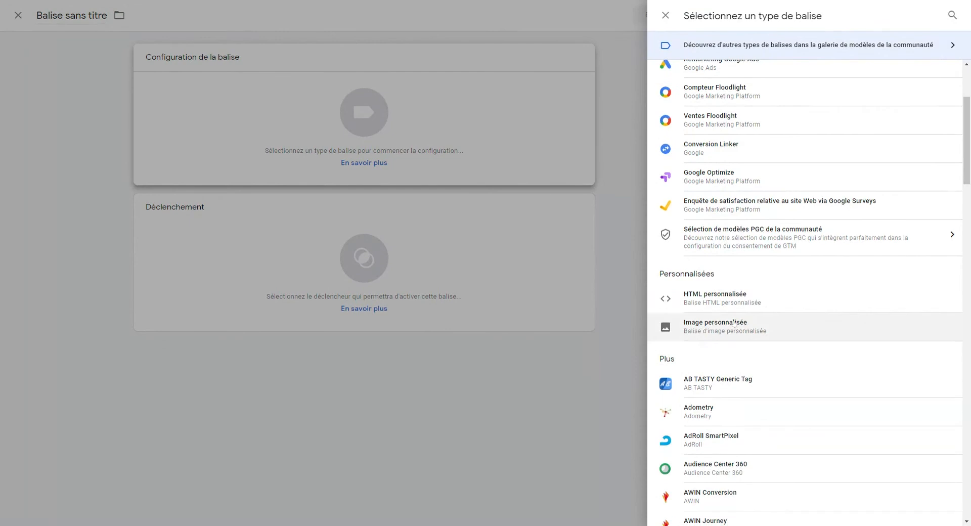
pyautogui.click(723, 298)
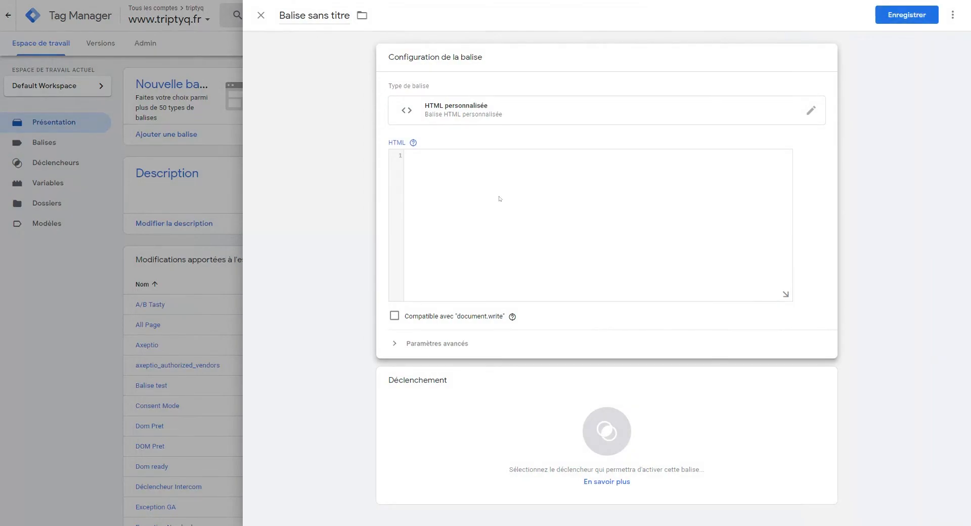
pyautogui.write('AB Tasty')
pyautogui.click(433, 428)
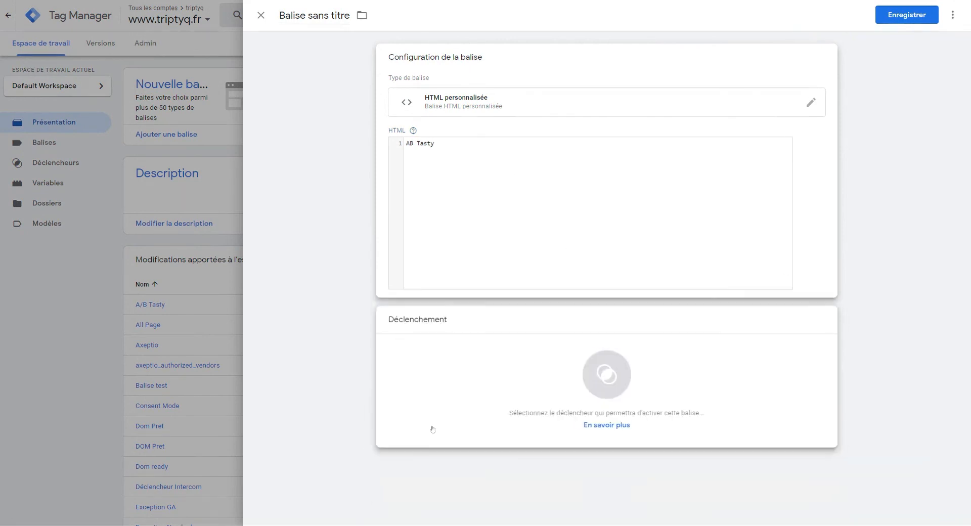
pyautogui.click(432, 429)
# Step: Draft a Custom Event trigger for axeptio_activate_ABtasty, then discard it unsaved
pyautogui.click(939, 15)
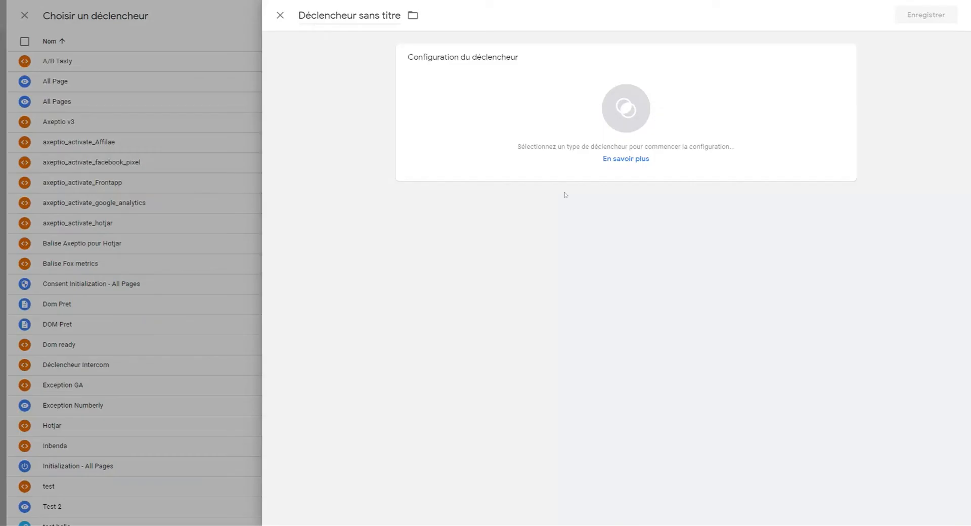
pyautogui.click(565, 134)
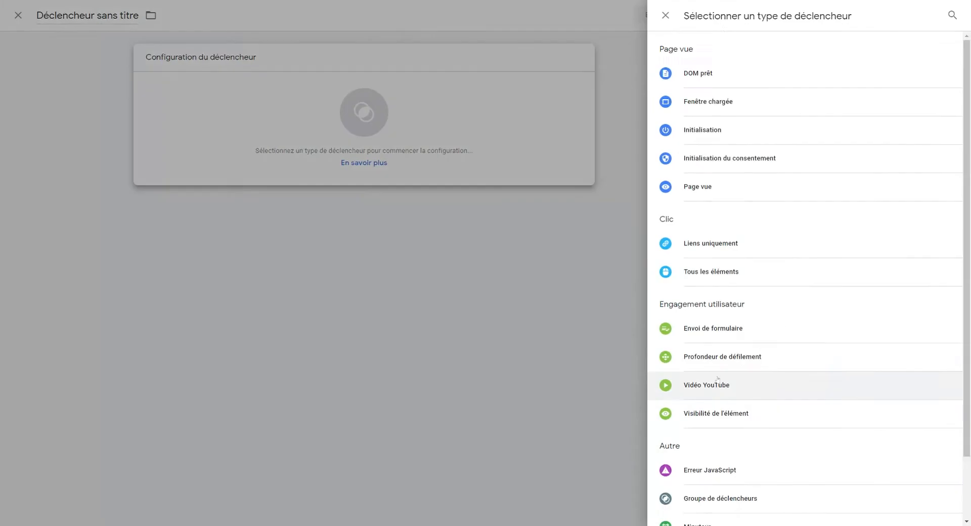
pyautogui.scroll(-3, 717, 379)
pyautogui.click(743, 508)
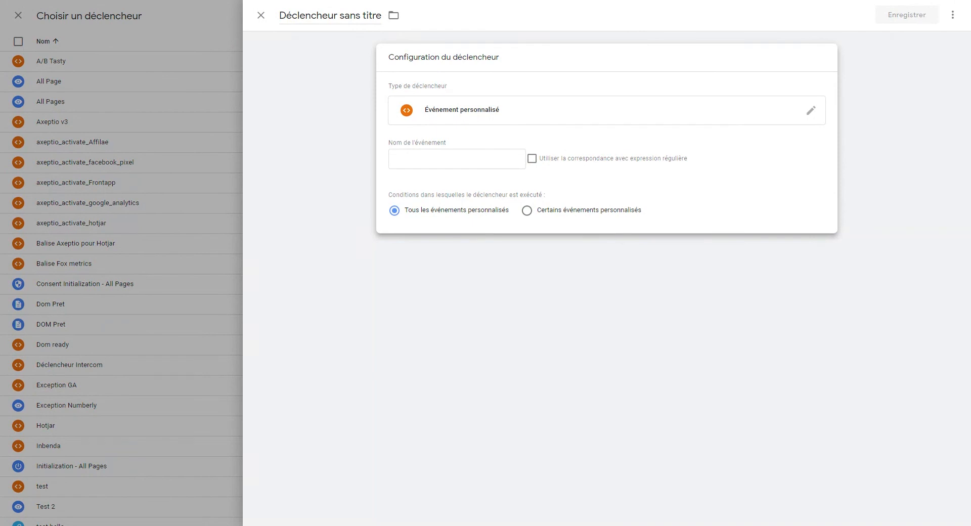
pyautogui.click(457, 159)
pyautogui.write('axeptio_activate_ABtasty')
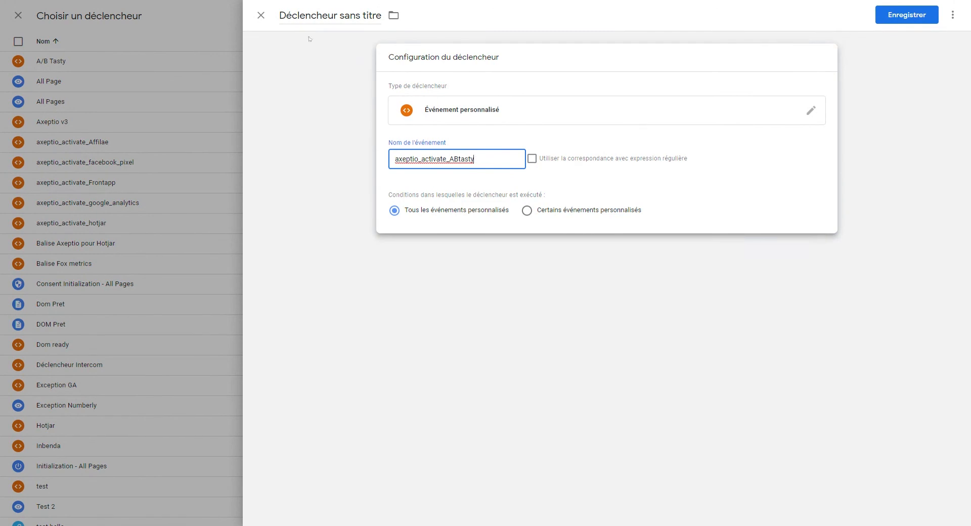
pyautogui.click(261, 16)
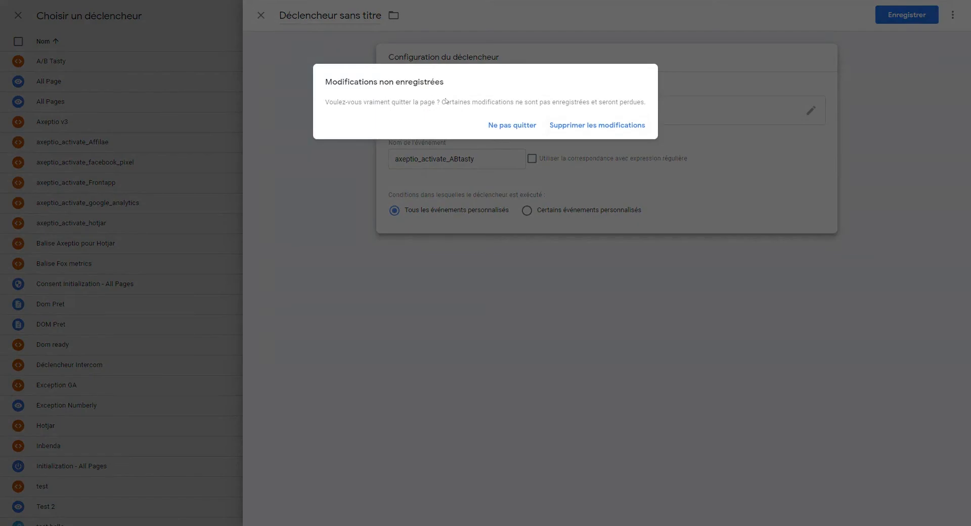
pyautogui.click(572, 125)
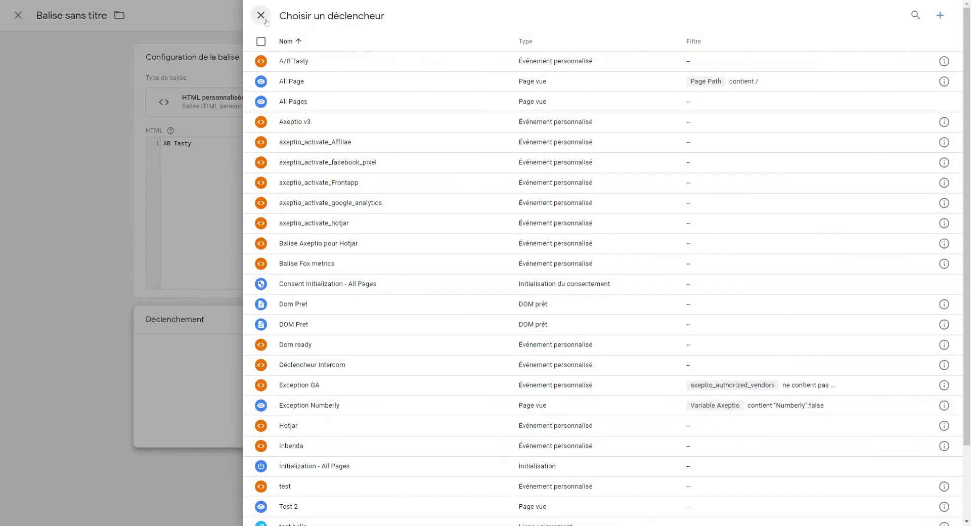
pyautogui.click(261, 15)
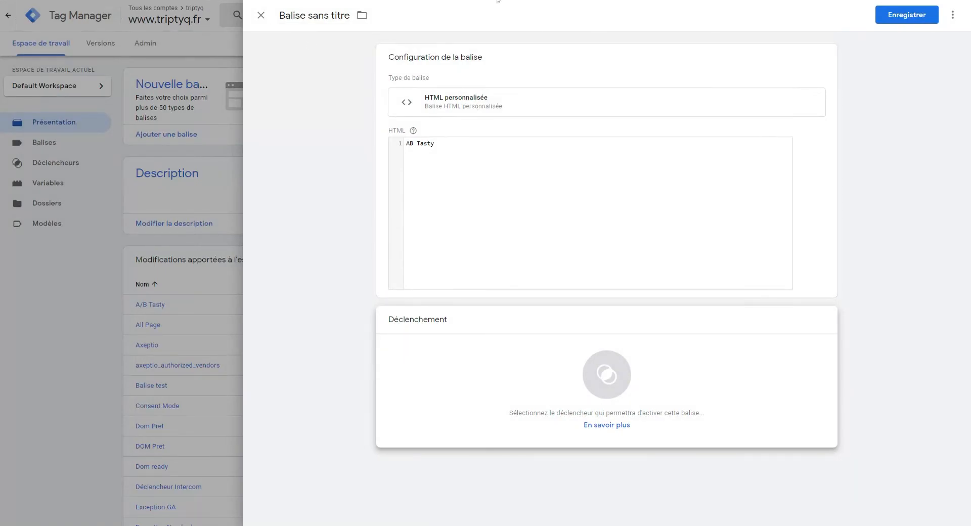
pyautogui.click(261, 15)
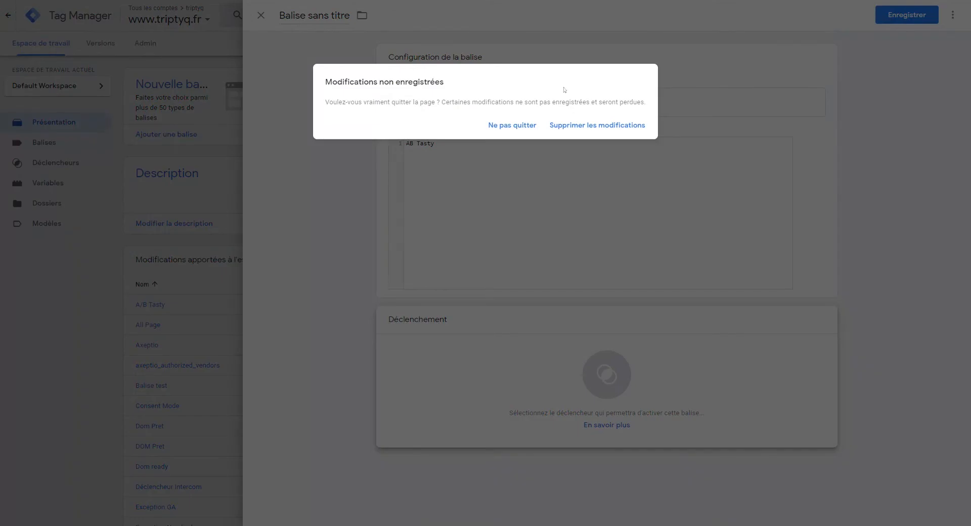
pyautogui.click(595, 129)
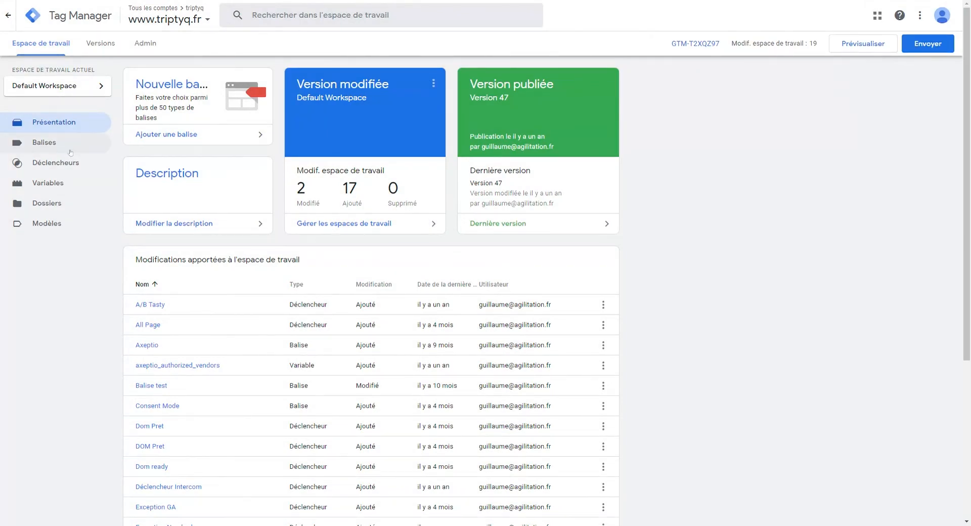
pyautogui.click(70, 146)
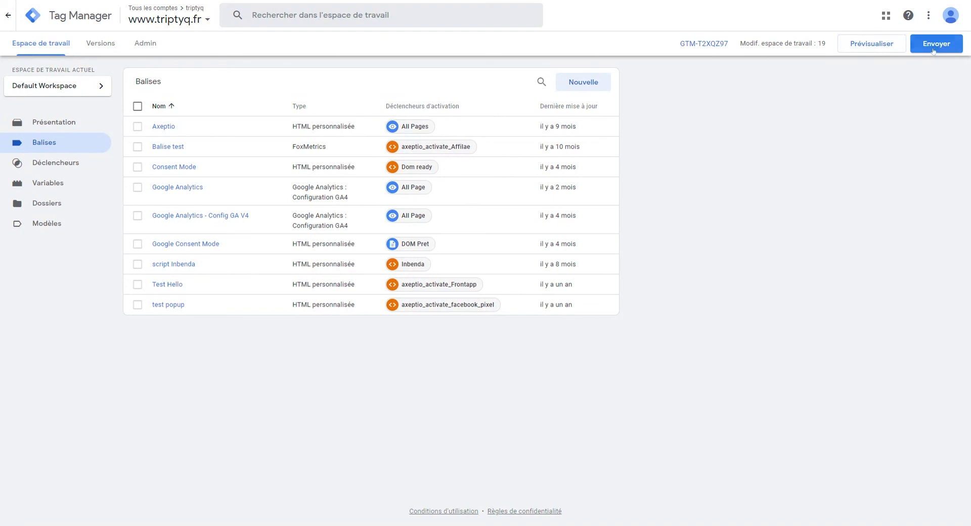
pyautogui.click(870, 43)
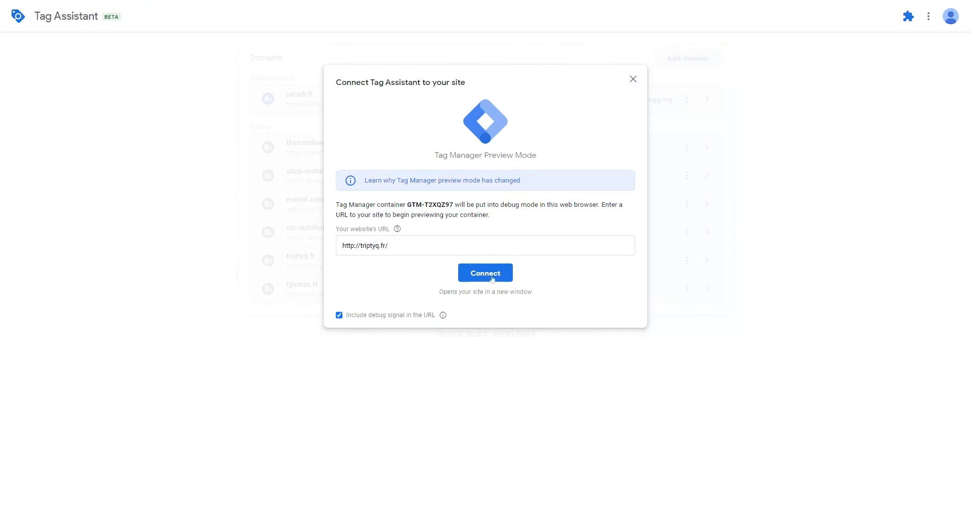
# Step: Connect Tag Assistant to triptyq.fr and advance the site's cookie widget with Au suivant
pyautogui.click(501, 277)
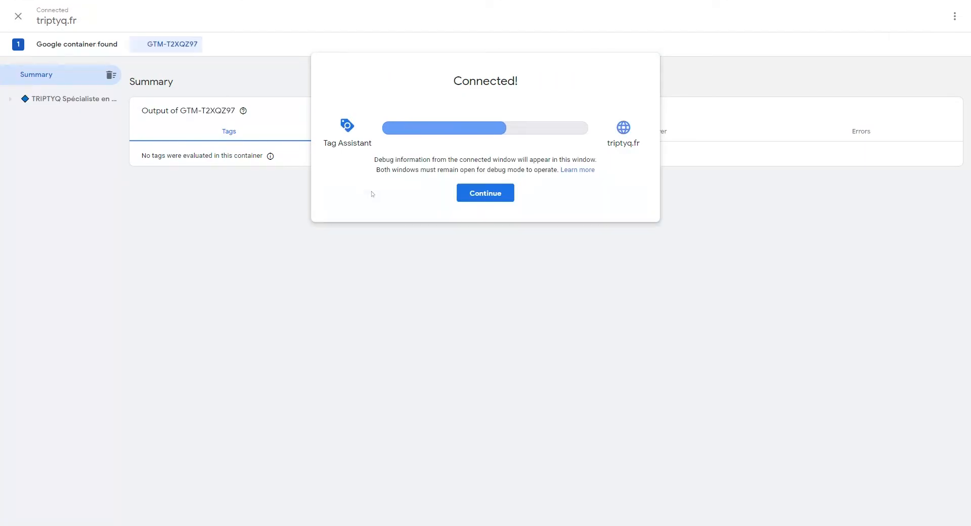
pyautogui.hotkey('alt', 'Tab')
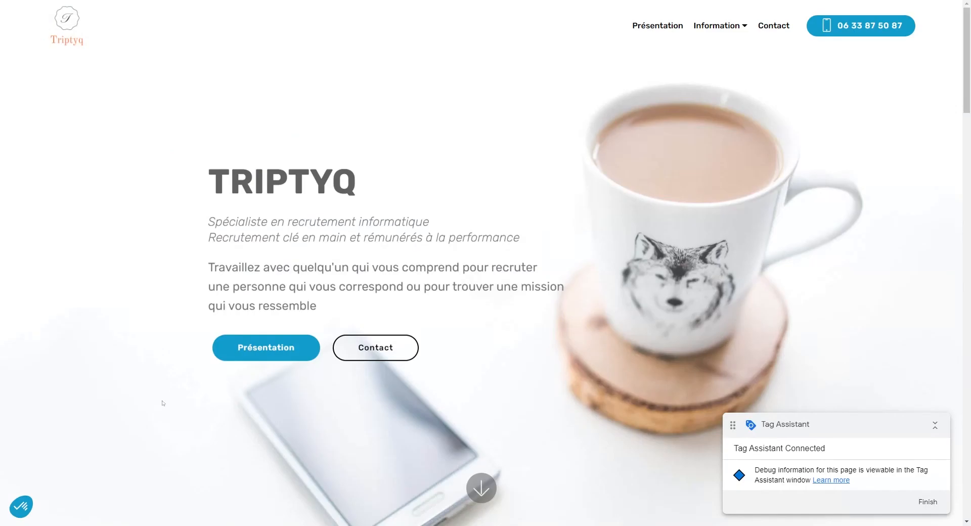
pyautogui.click(24, 506)
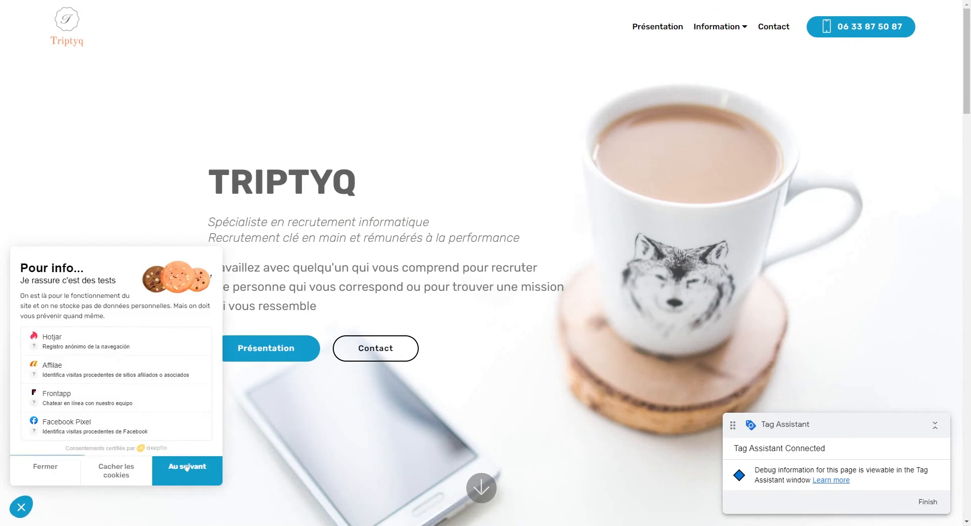
pyautogui.click(185, 468)
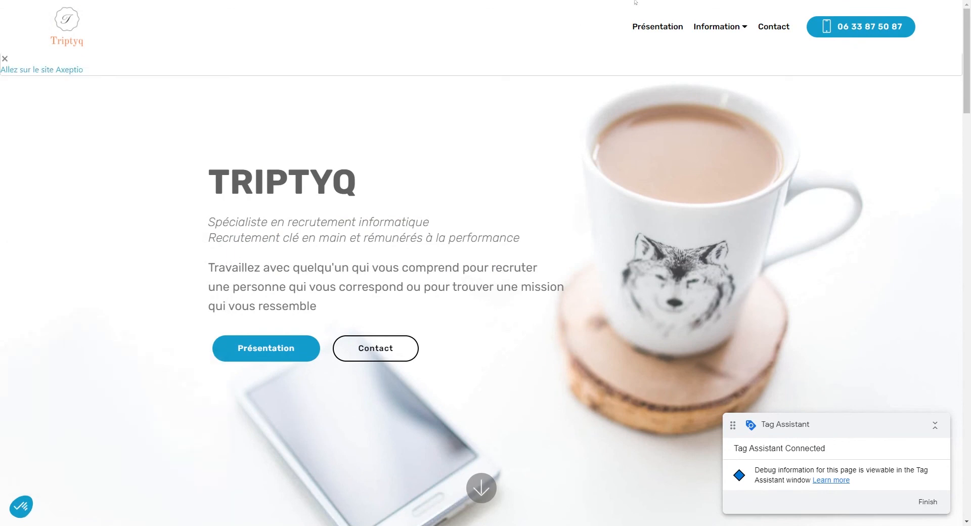
pyautogui.hotkey('alt', 'Tab')
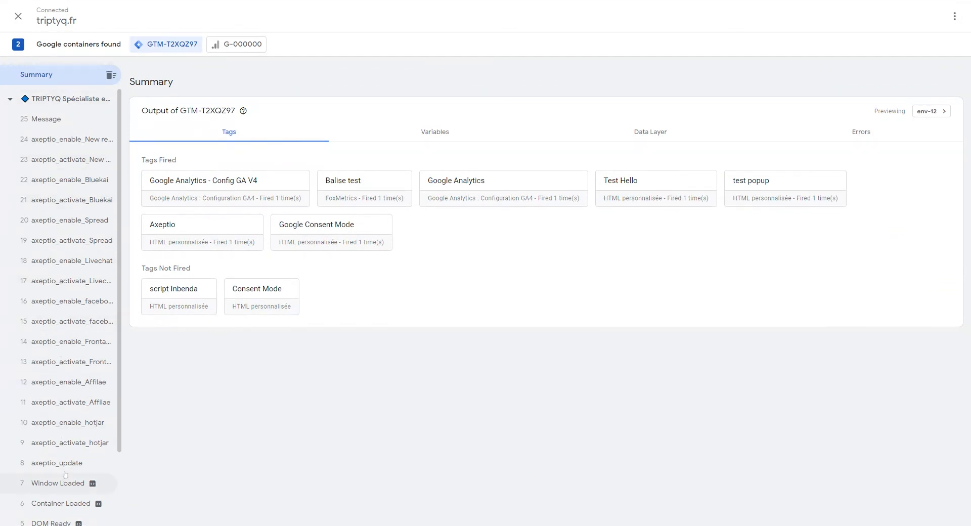
# Step: Review the fired and not-fired tags for the TRIPTYQ page, then open the axeptio_update event
pyautogui.click(76, 99)
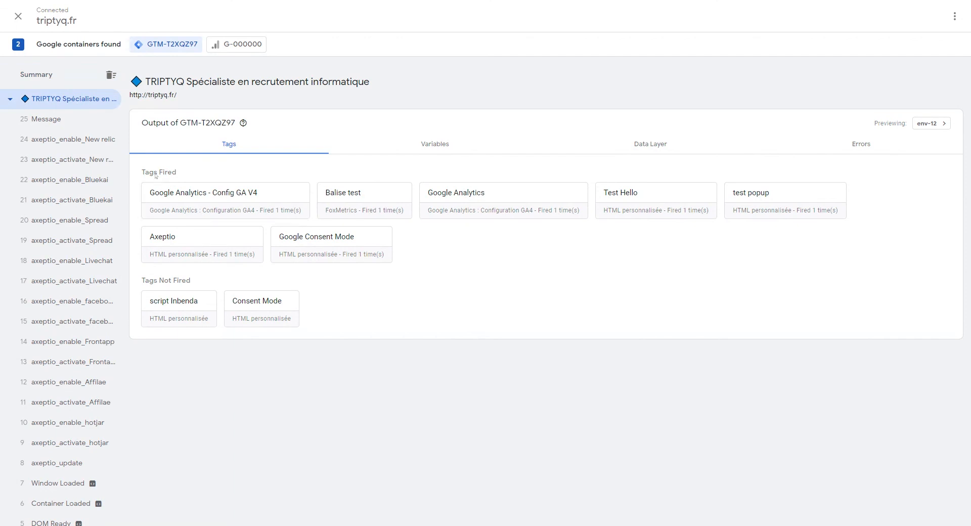
pyautogui.moveTo(153, 172); pyautogui.dragTo(181, 175)
pyautogui.moveTo(164, 282); pyautogui.dragTo(205, 288)
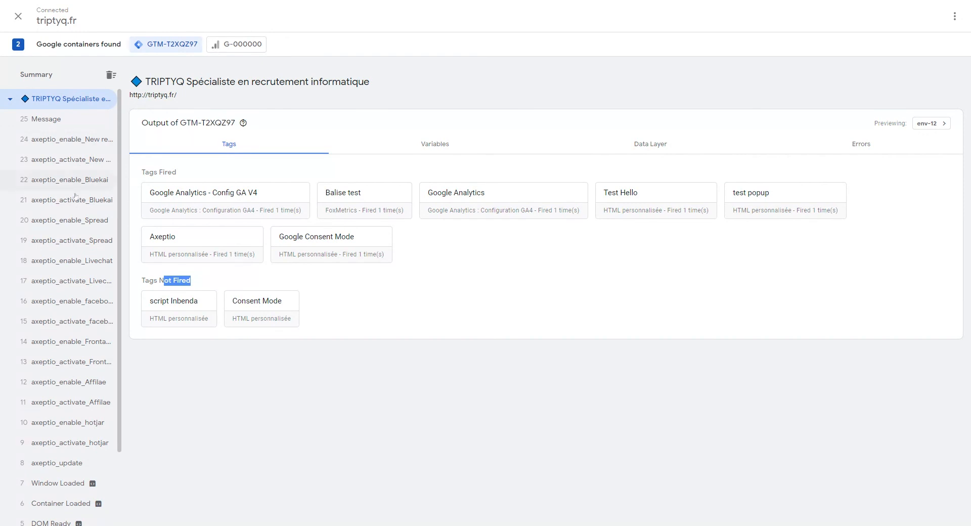
pyautogui.scroll(-2, 75, 477)
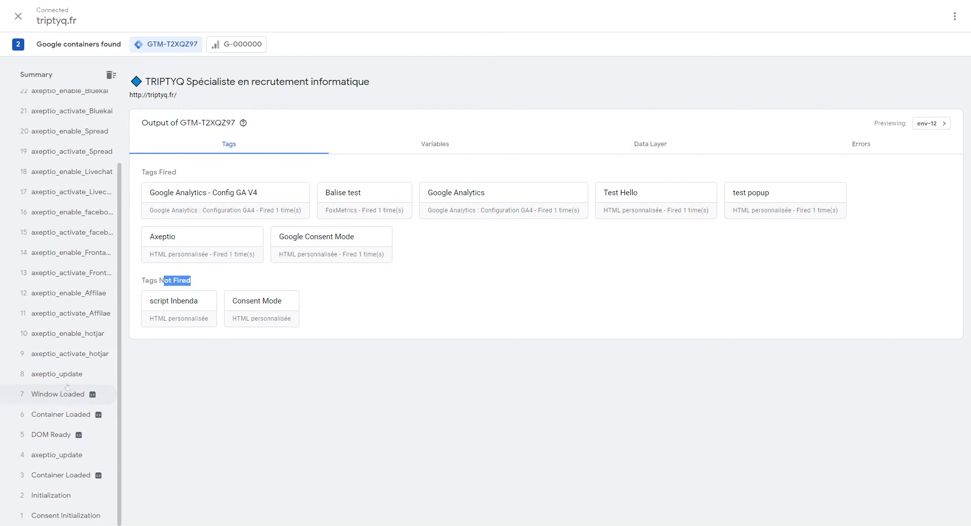
pyautogui.click(71, 375)
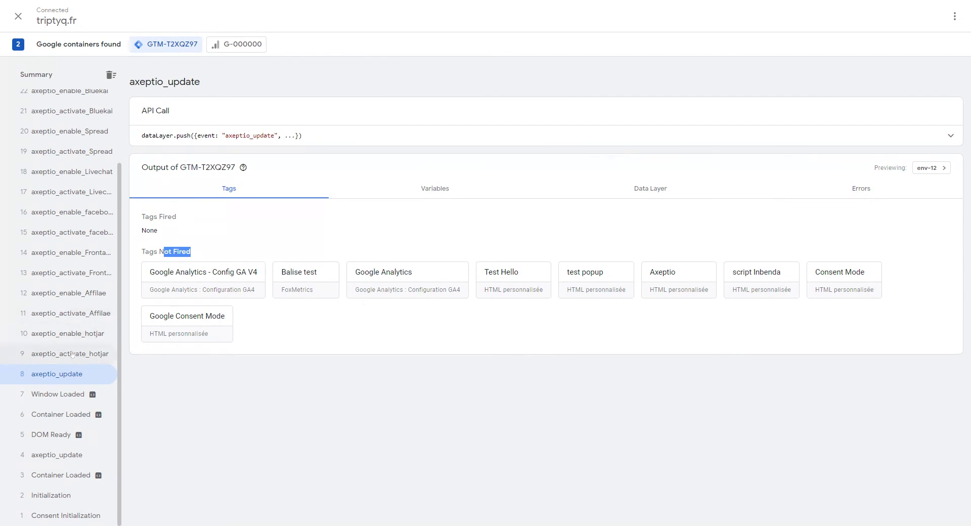
# Step: Check event 17 axeptio_activate_Livechat's tags, return to the TRIPTYQ summary, then go back to Axeptio
pyautogui.scroll(1, 84, 301)
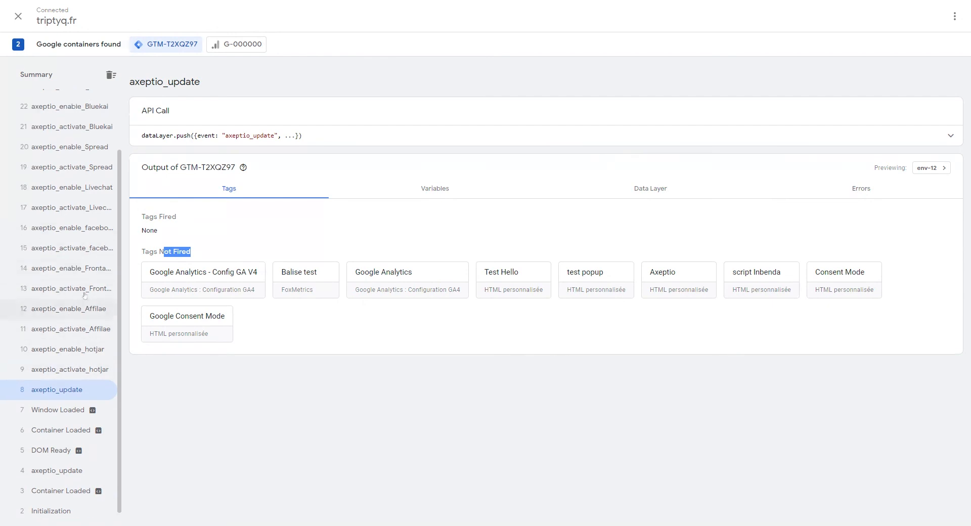
pyautogui.scroll(3, 84, 296)
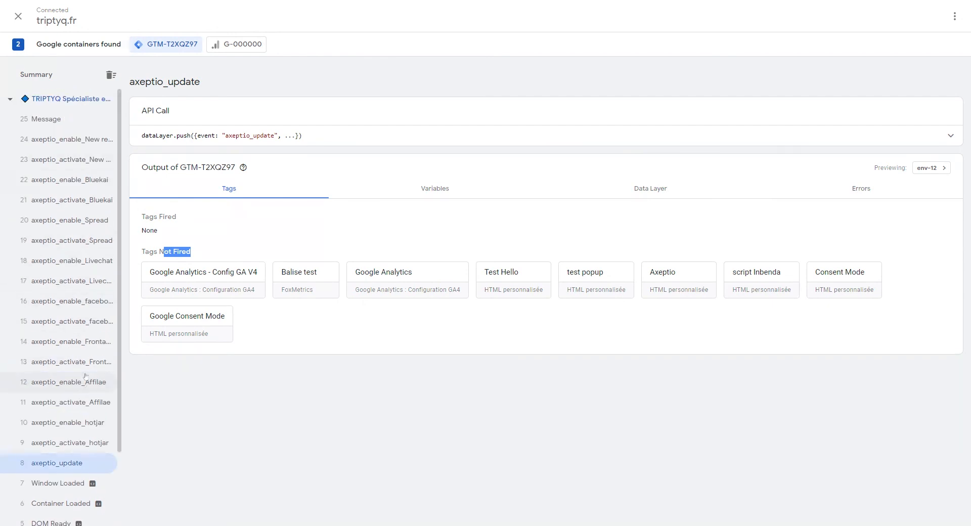
pyautogui.click(74, 282)
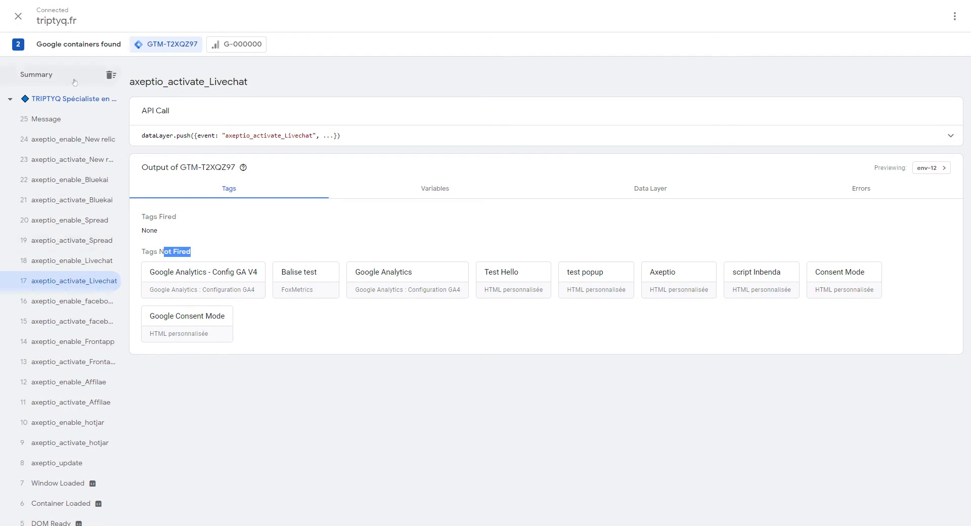
pyautogui.click(82, 99)
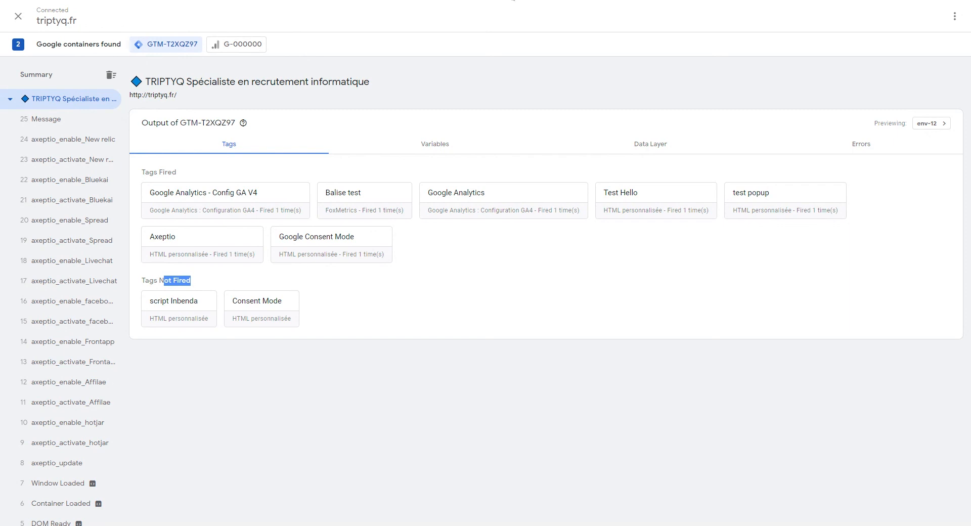
pyautogui.click(512, 0)
# Step: Return from the Axeptio cookie integration page to the Test Prod project via the breadcrumb
pyautogui.click(556, 0)
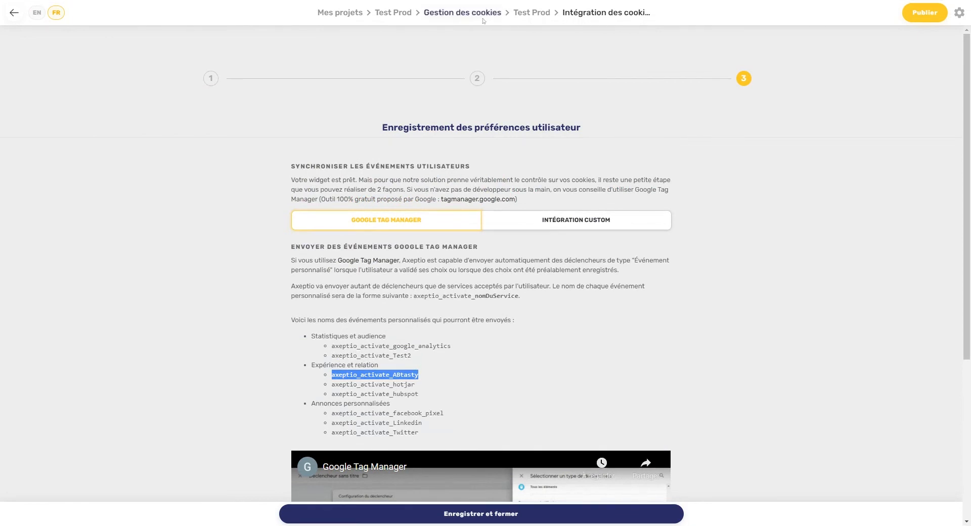
pyautogui.click(516, 13)
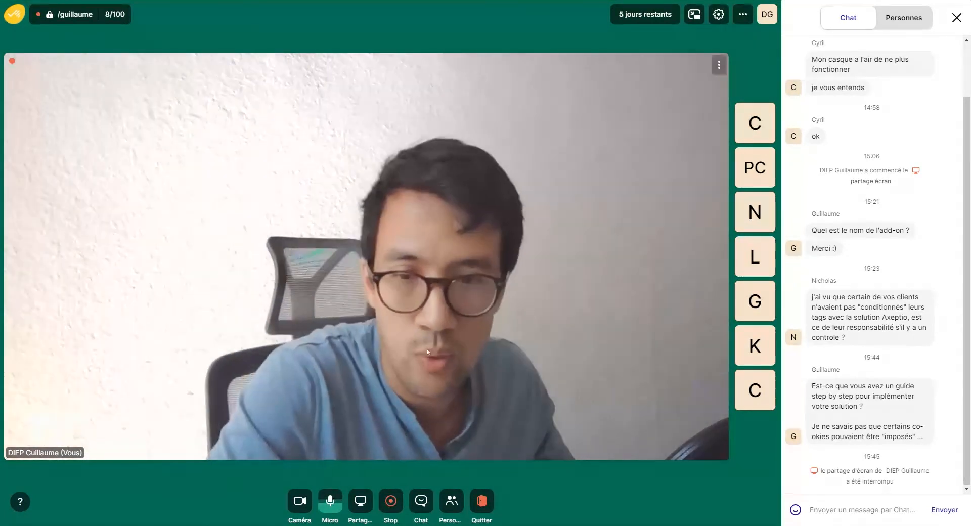
# Step: Resume sharing the whole screen with the call participants
pyautogui.click(359, 505)
pyautogui.click(357, 511)
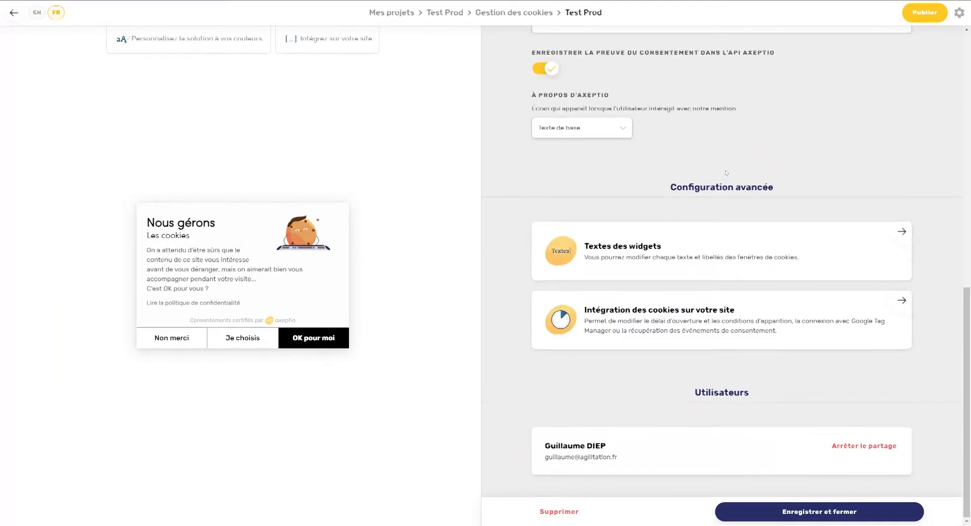
pyautogui.scroll(10, 718, 159)
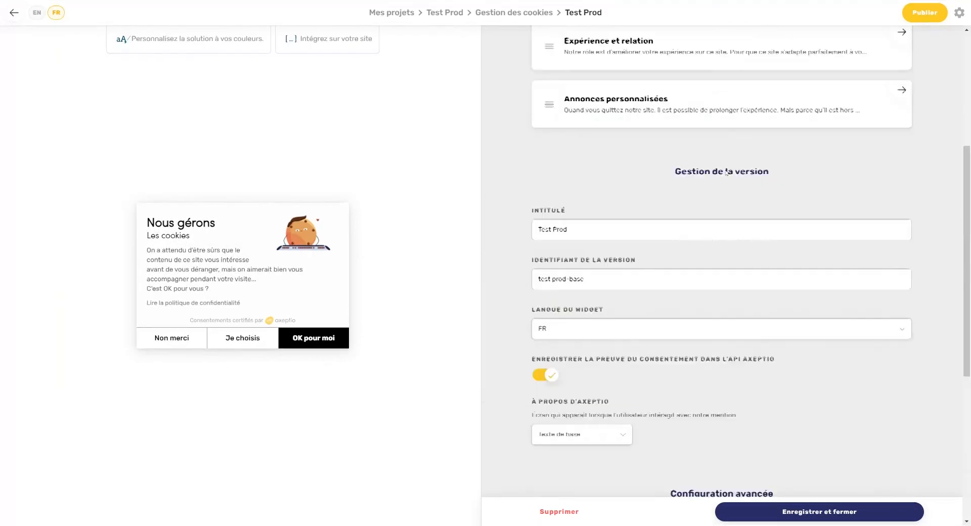
# Step: Preview the Expérience et relation and Annonces personnalisées steps, then open the Nouveau step templates
pyautogui.click(233, 339)
pyautogui.click(325, 361)
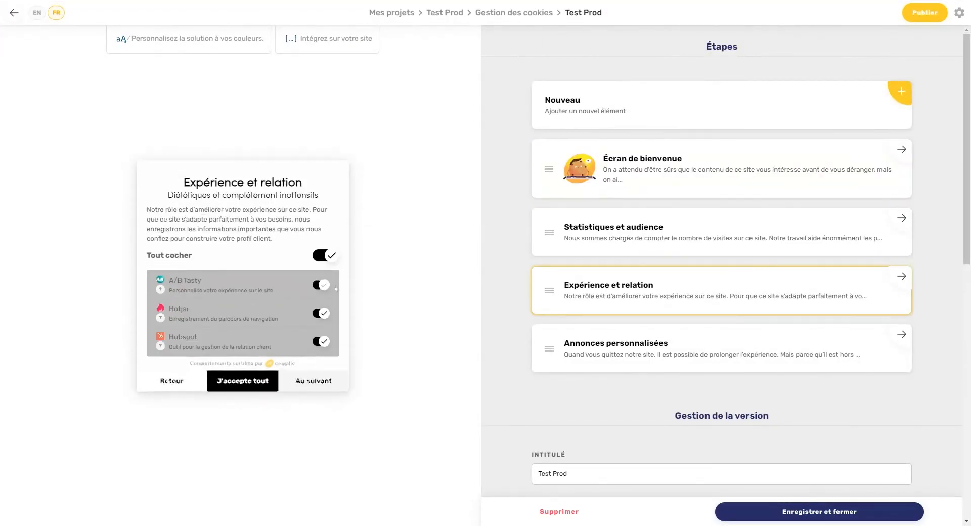
pyautogui.click(325, 380)
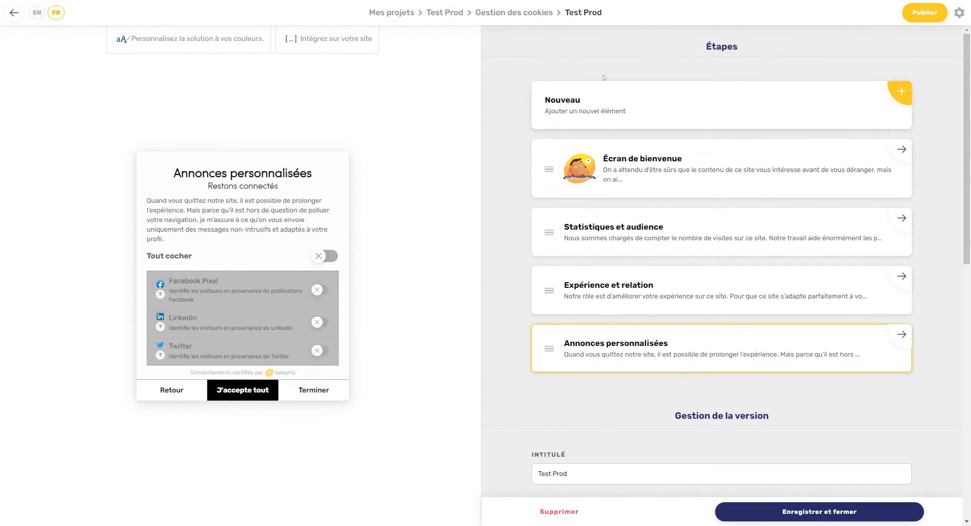
pyautogui.click(572, 114)
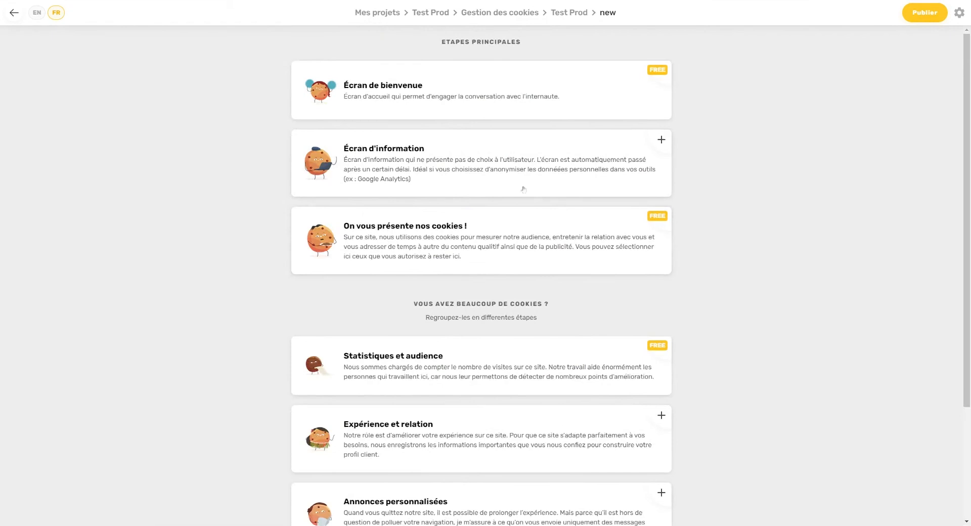
# Step: Add an Écran d'information step to Test Prod and open it for editing
pyautogui.click(382, 170)
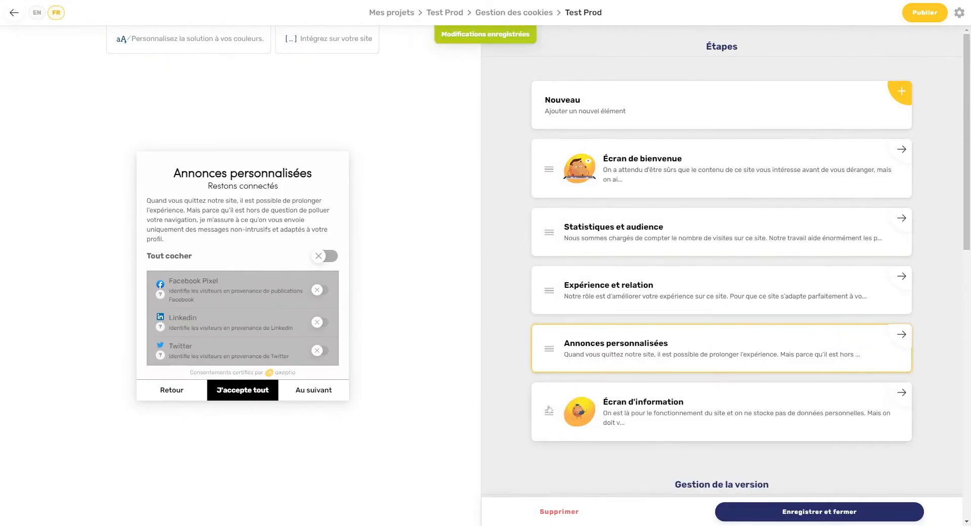
pyautogui.click(676, 411)
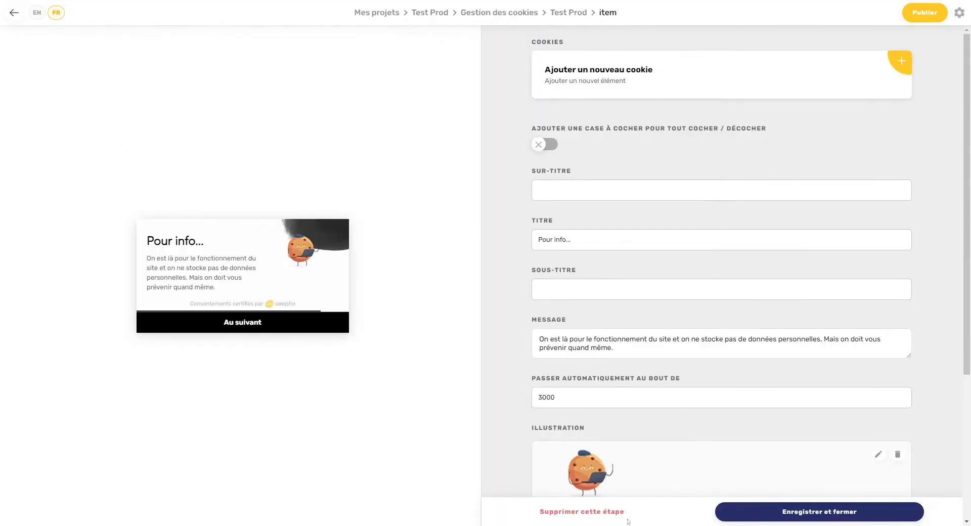
pyautogui.scroll(-4, 901, 398)
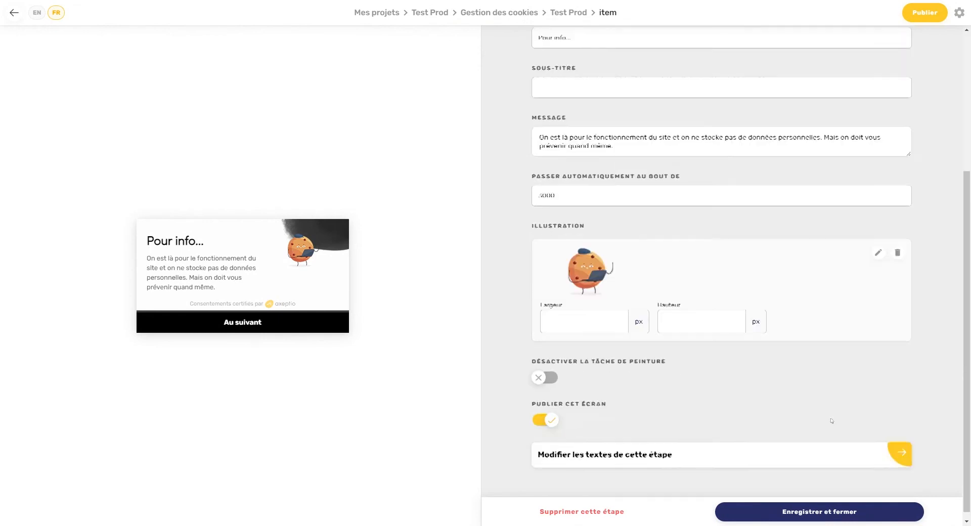
# Step: Remove the step's illustration, disable the paint splash, and open Ajouter un nouveau cookie
pyautogui.click(897, 252)
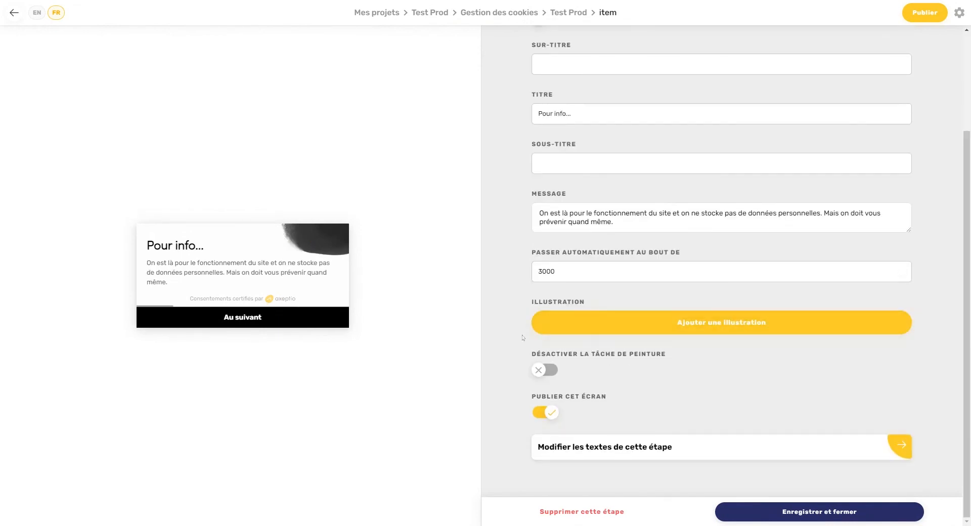
pyautogui.click(537, 370)
pyautogui.scroll(3, 660, 235)
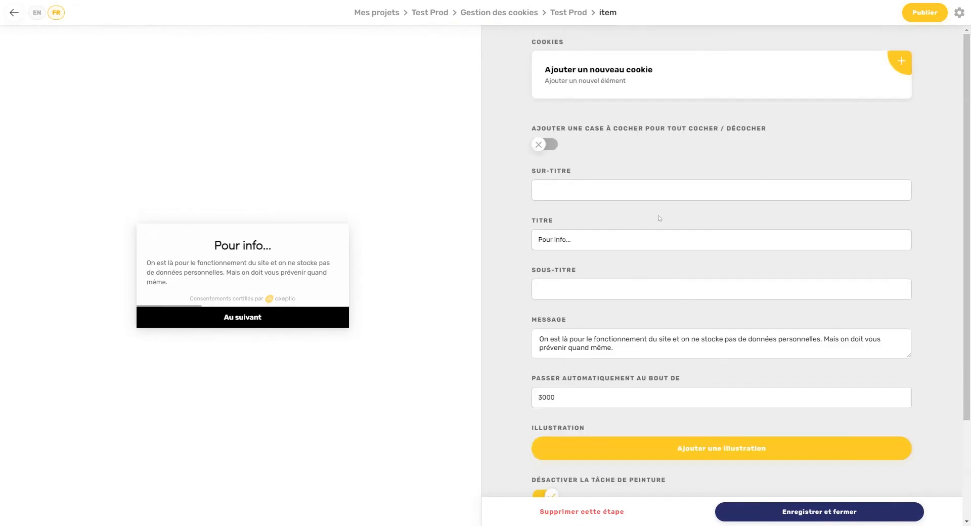
pyautogui.click(678, 86)
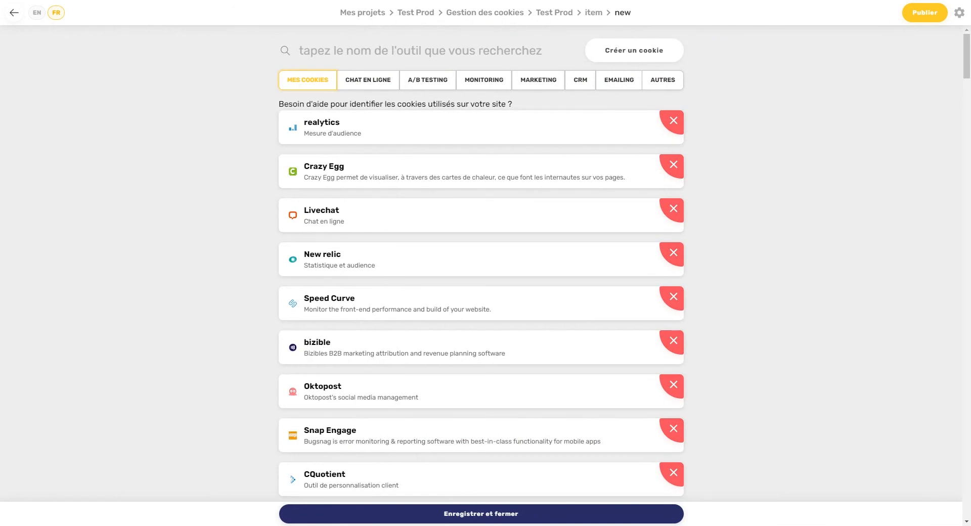
# Step: Search the cookie list for 'test', select Test2, and save it to the step
pyautogui.write('te')
pyautogui.press('BackSpace')
pyautogui.press('BackSpace')
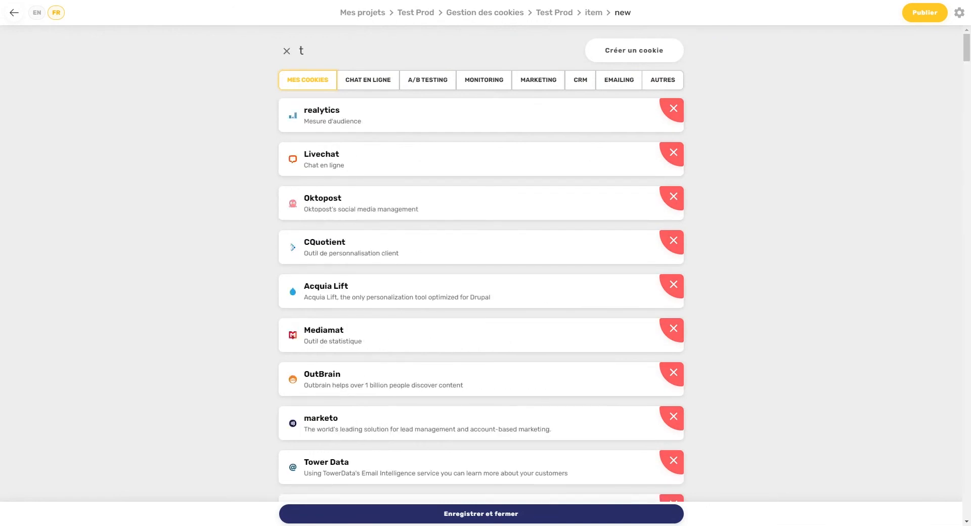
pyautogui.write('test')
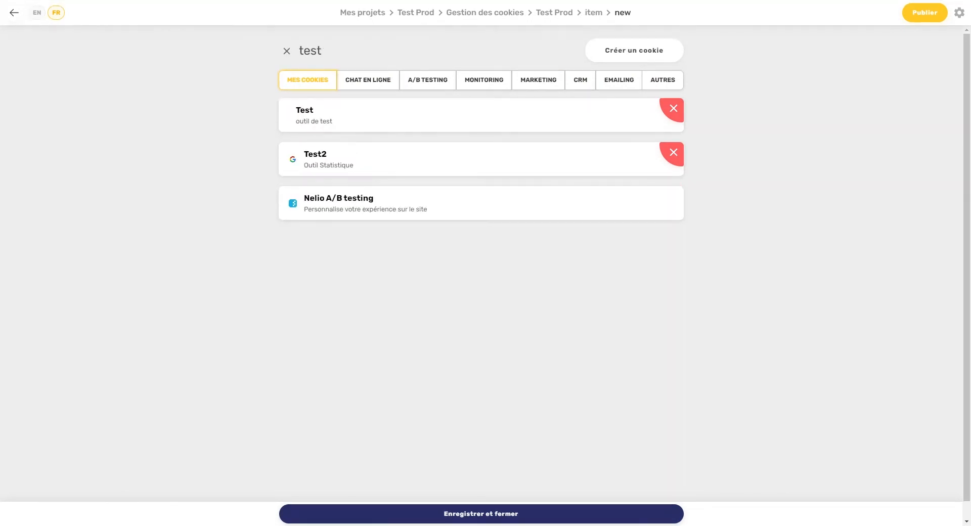
pyautogui.click(343, 159)
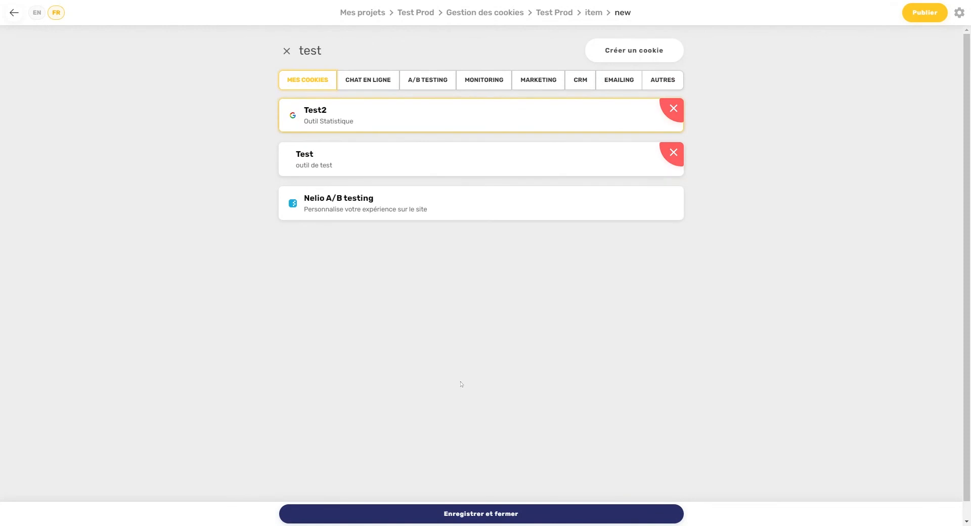
pyautogui.click(500, 505)
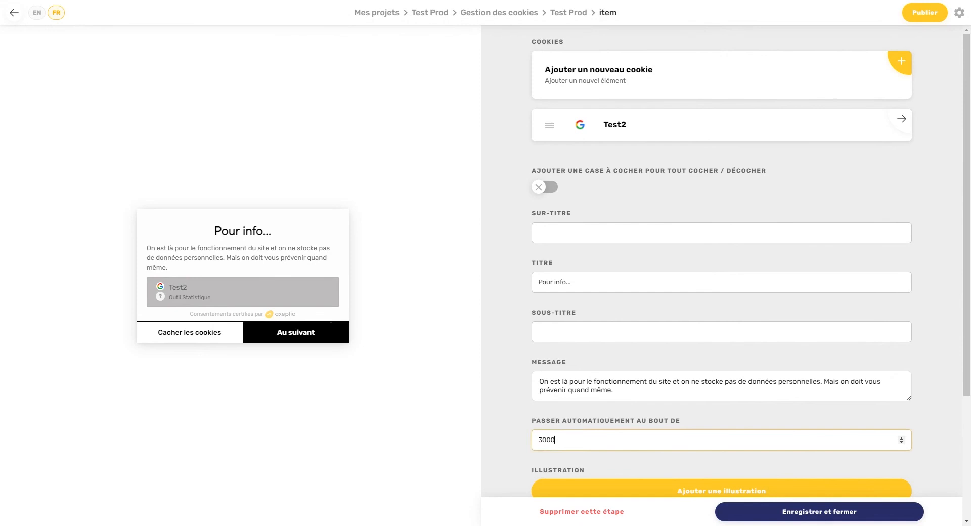
# Step: Change Passer automatiquement au bout de from 3000 to 0 and save the step
pyautogui.hotkey('ctrl', 'a')
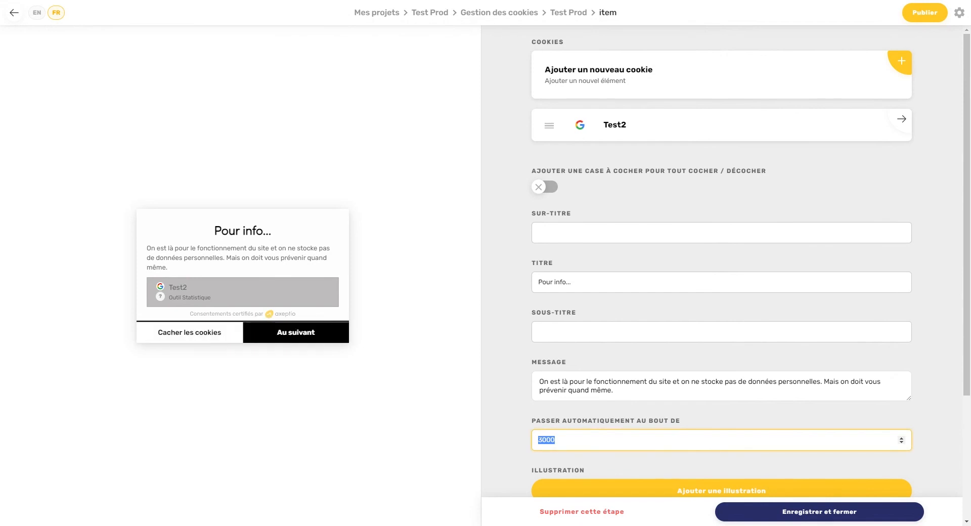
pyautogui.write('5')
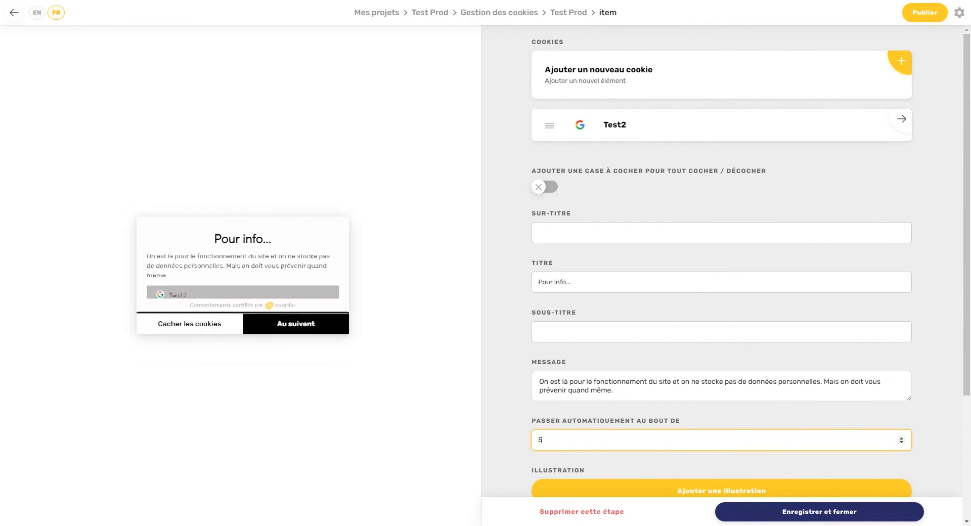
pyautogui.write('000')
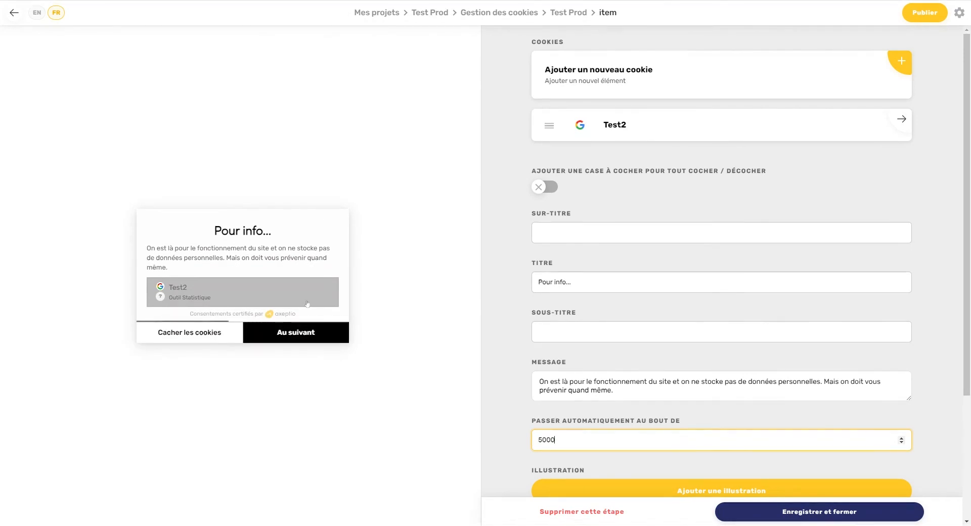
pyautogui.doubleClick(531, 440)
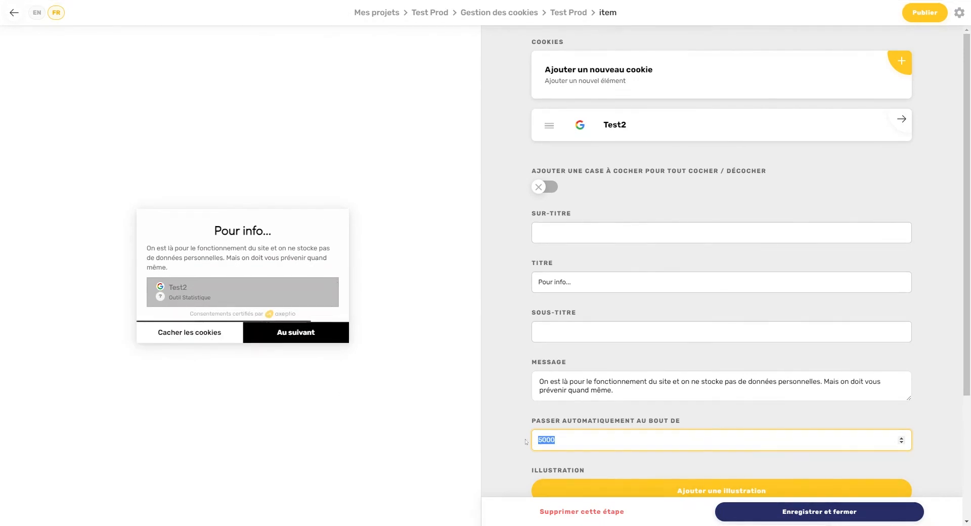
pyautogui.write('0')
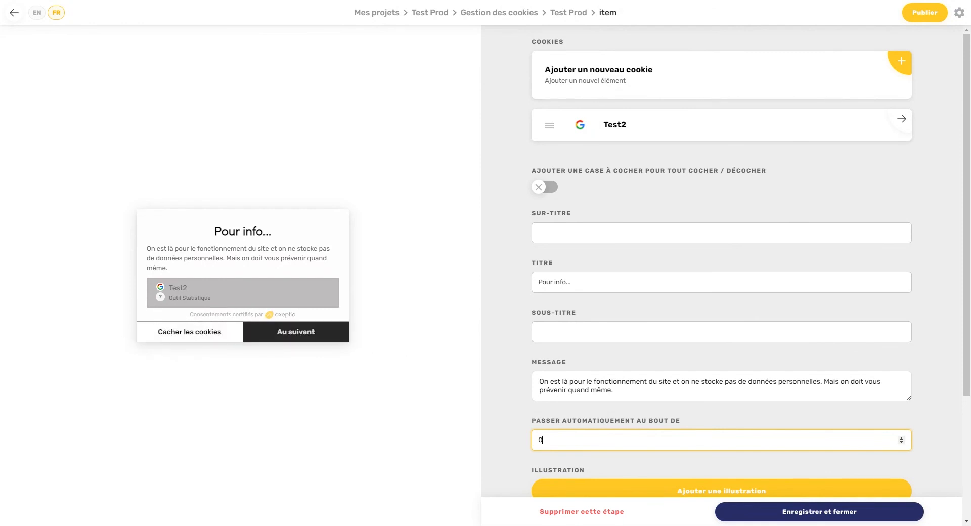
pyautogui.click(805, 511)
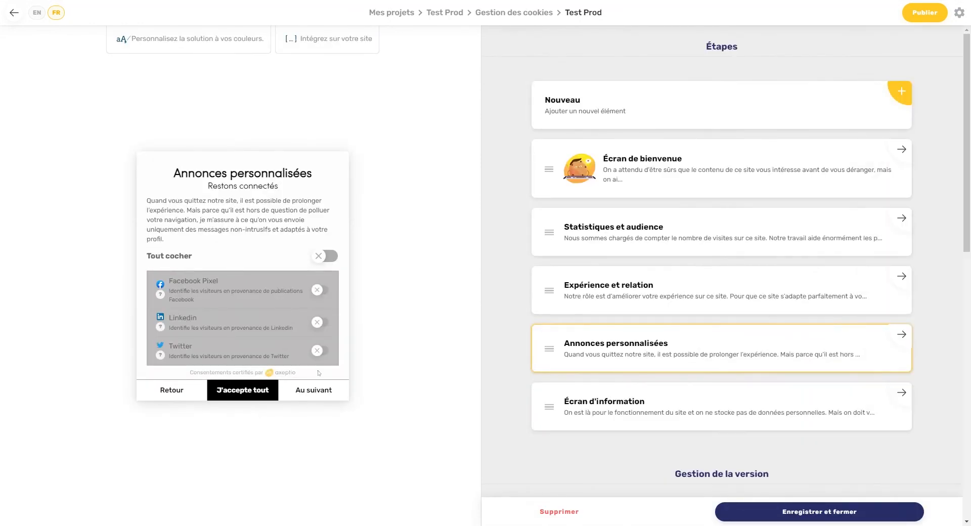
# Step: Show the Écran d'information preview, whose Pour info popup lists the Test2 cookie
pyautogui.click(312, 389)
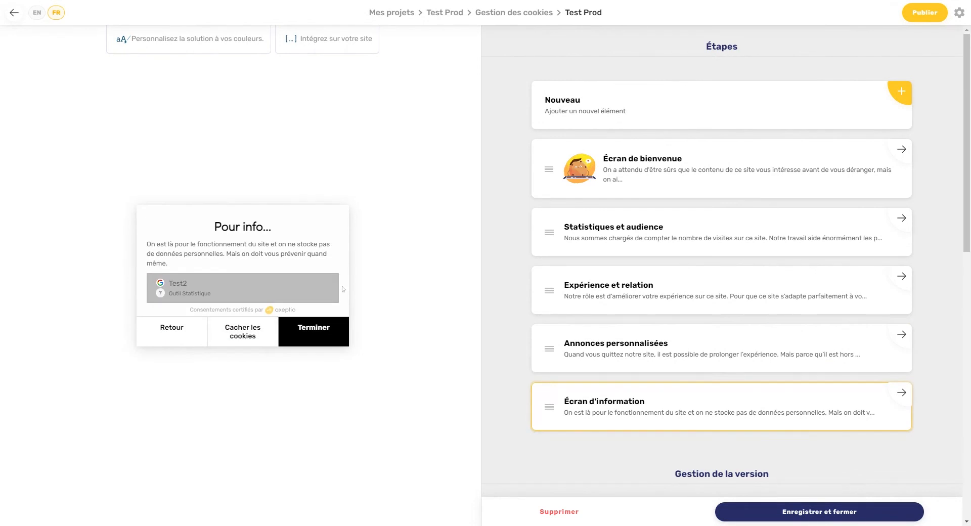
pyautogui.doubleClick(210, 310)
# Step: Scroll the Jacadi homepage and open the Jolie salopette product with Découvrir
pyautogui.click(264, 146)
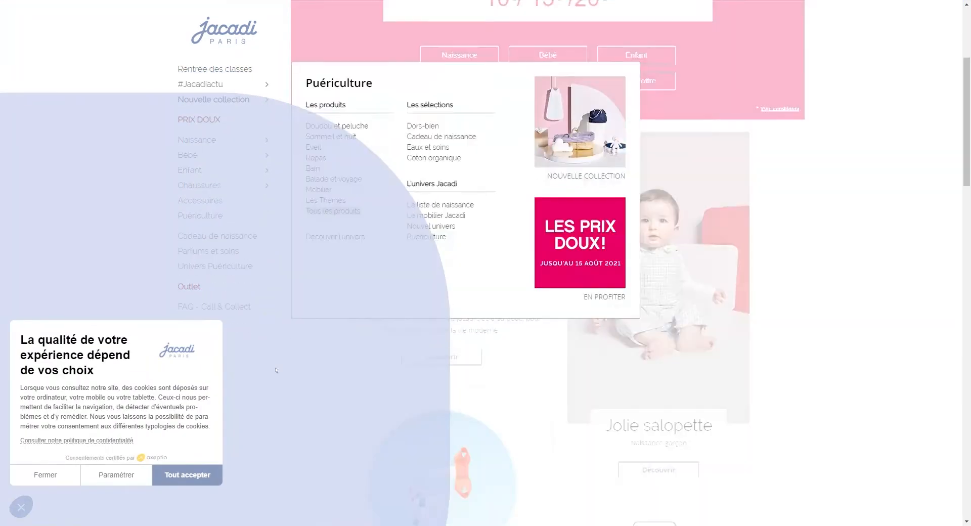
pyautogui.scroll(-20, 276, 370)
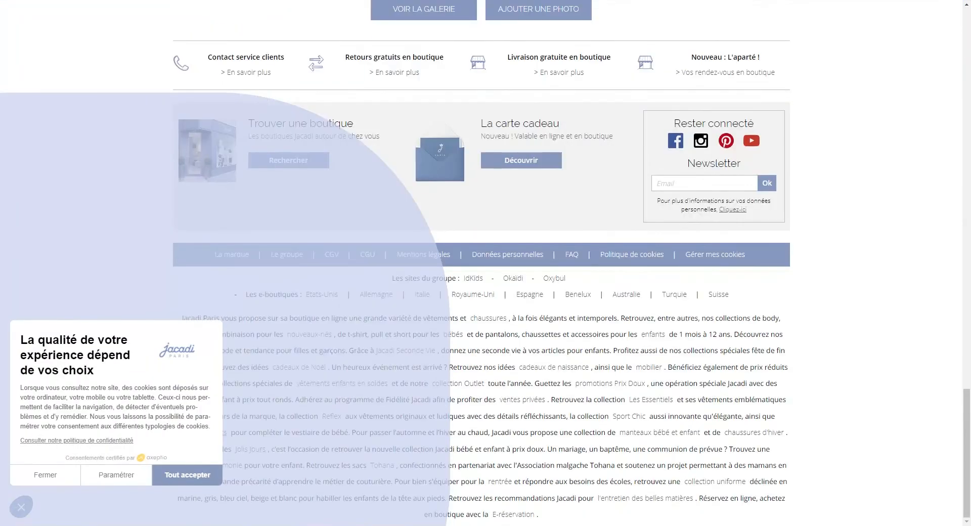
pyautogui.scroll(15, 433, 344)
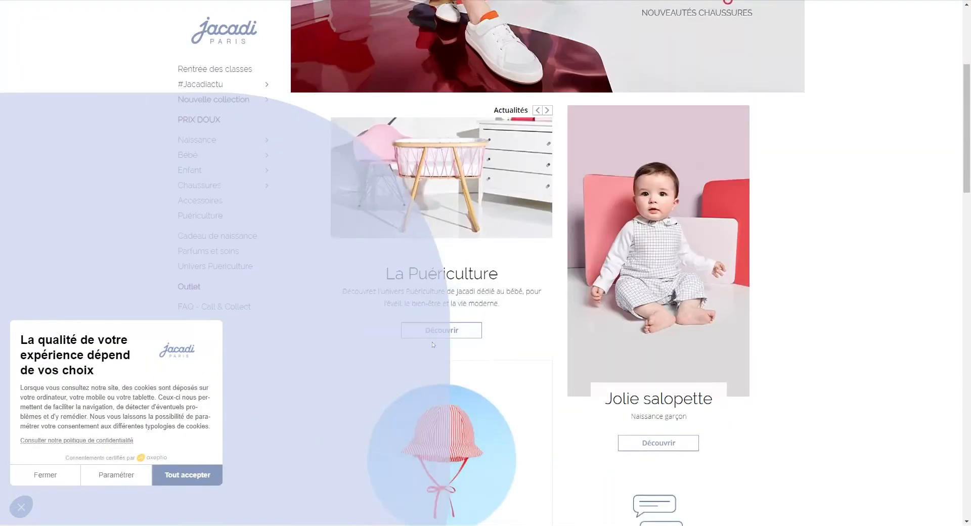
pyautogui.scroll(-2, 596, 148)
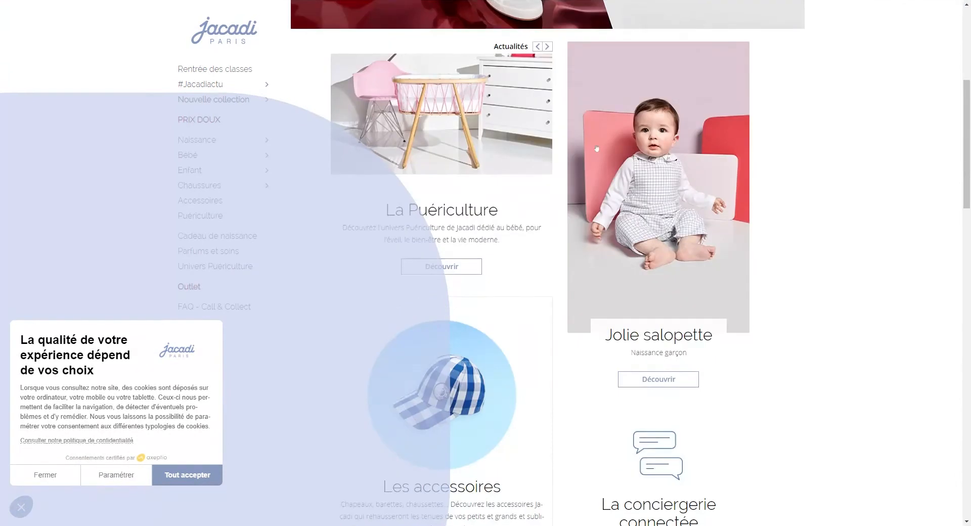
pyautogui.scroll(-7, 596, 148)
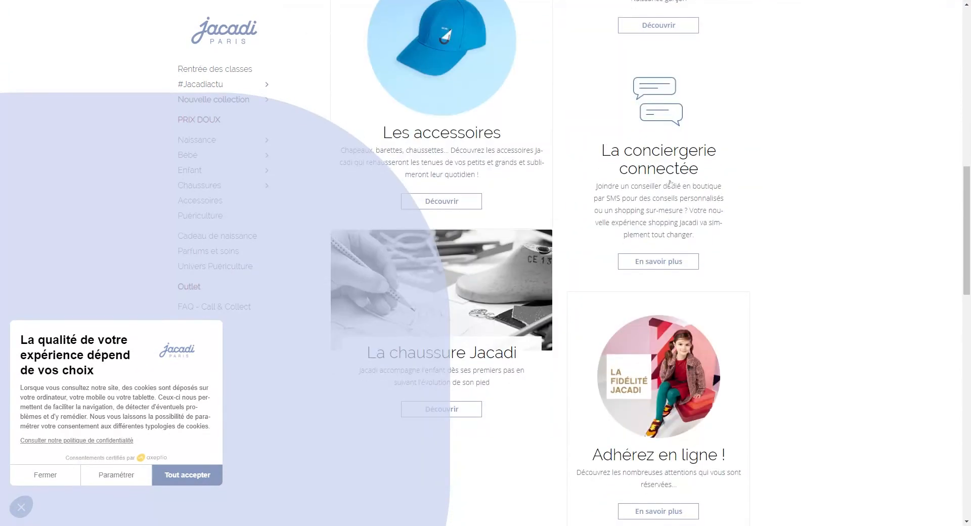
pyautogui.scroll(6, 660, 176)
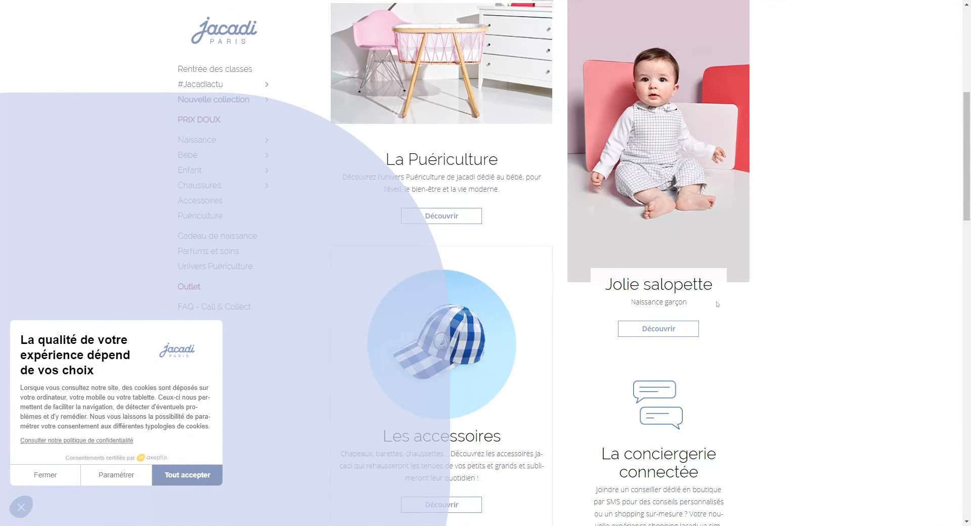
pyautogui.click(664, 329)
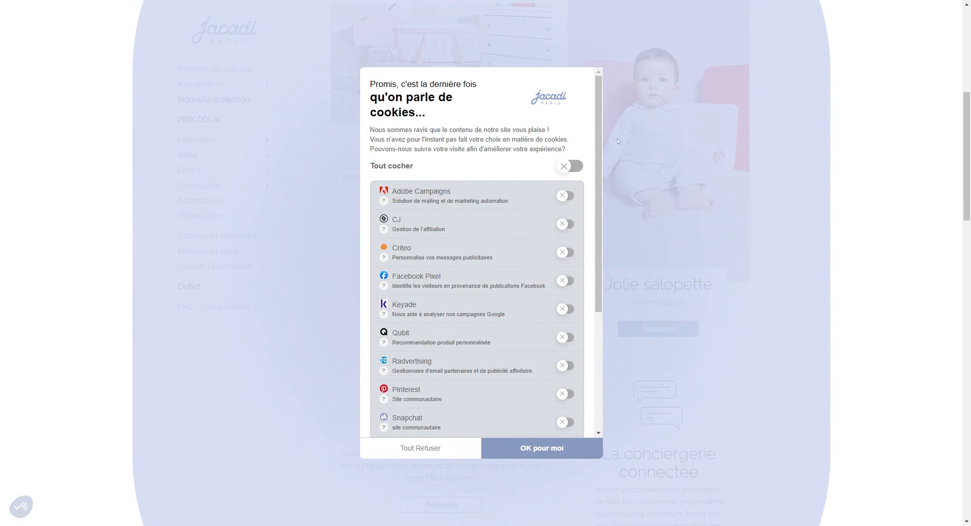
# Step: Switch on Tout cocher in the cookie popup and accept with OK pour moi
pyautogui.click(574, 164)
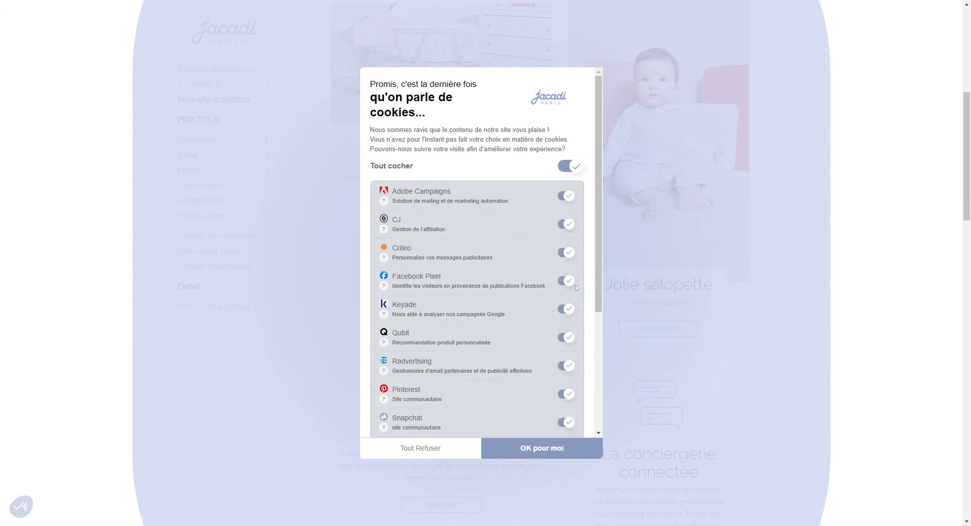
pyautogui.click(562, 447)
pyautogui.click(657, 202)
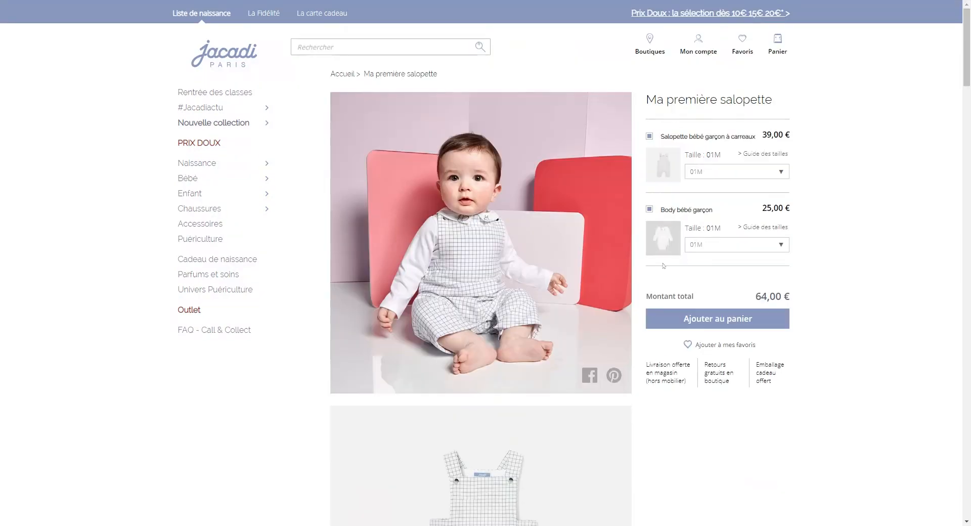